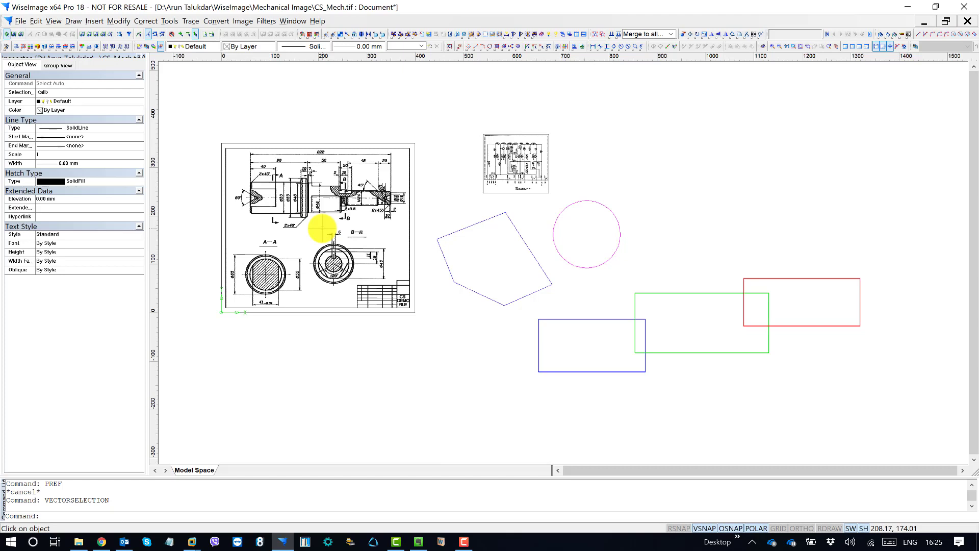
pyautogui.scroll(3, 515, 244)
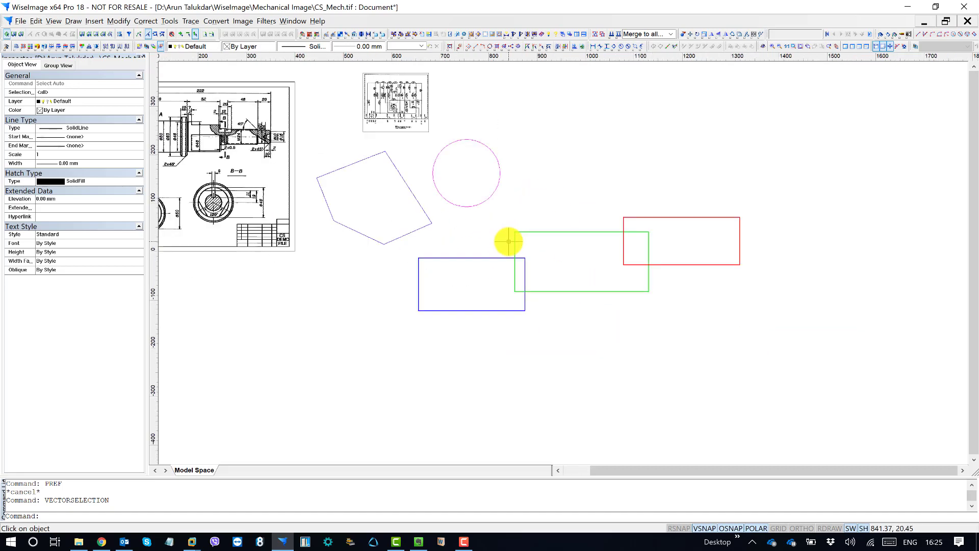
pyautogui.scroll(2, 507, 241)
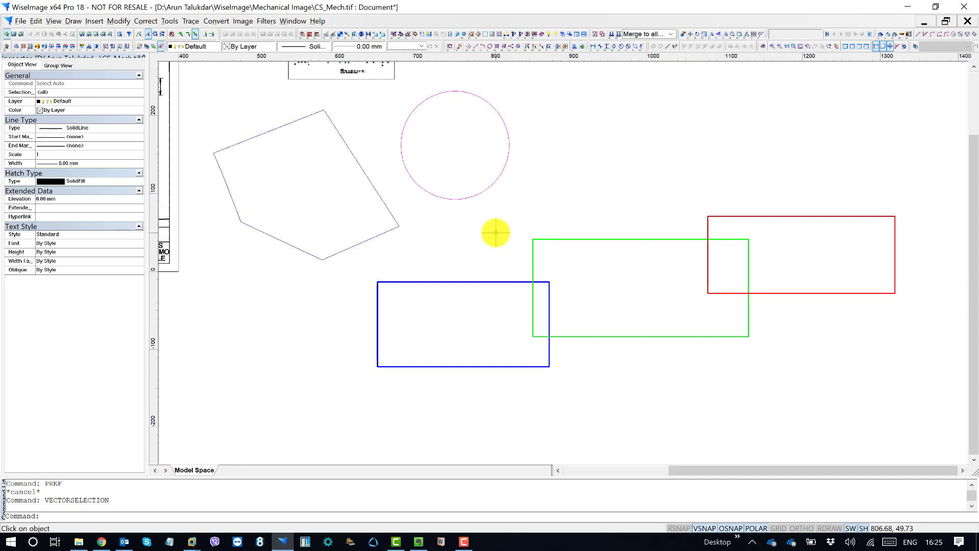
pyautogui.scroll(-4, 671, 271)
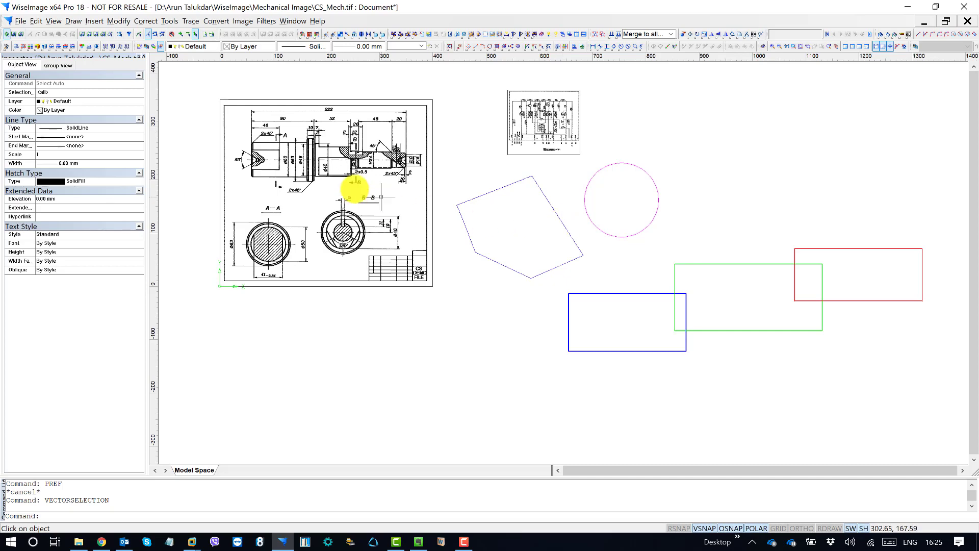
pyautogui.moveTo(304, 135); pyautogui.dragTo(323, 159, button='middle')
pyautogui.scroll(-1, 322, 159)
pyautogui.scroll(-1, 298, 114)
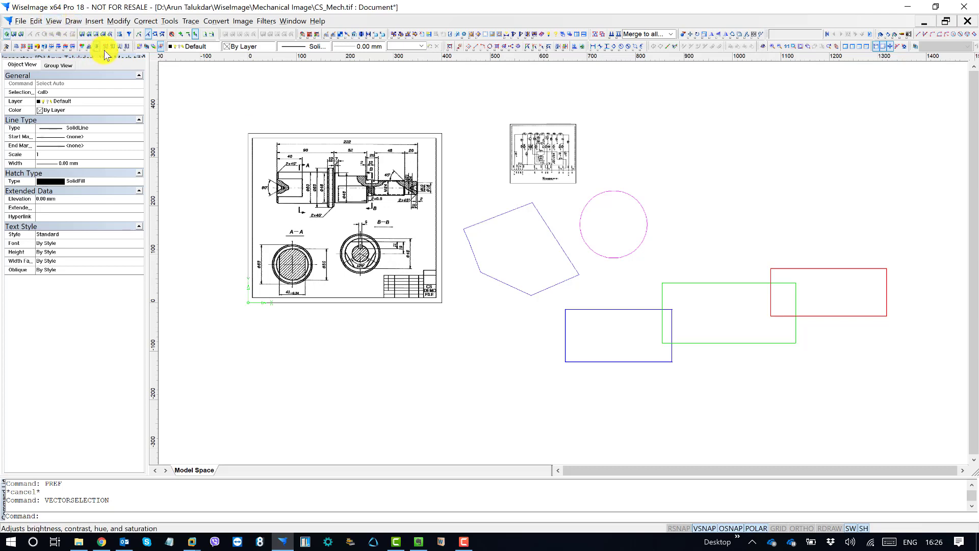
# Step: Hide the Select toolbar and display it again
pyautogui.rightClick(516, 48)
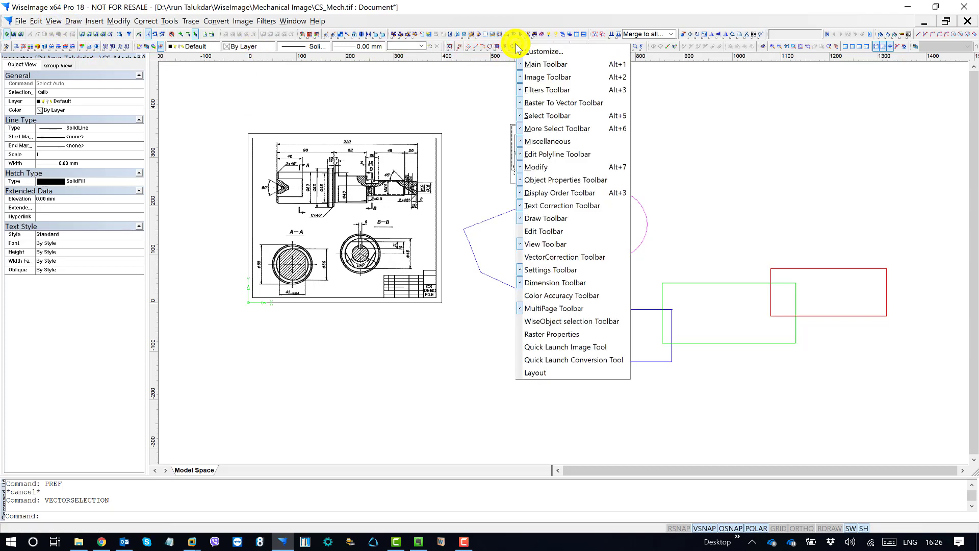
pyautogui.click(559, 120)
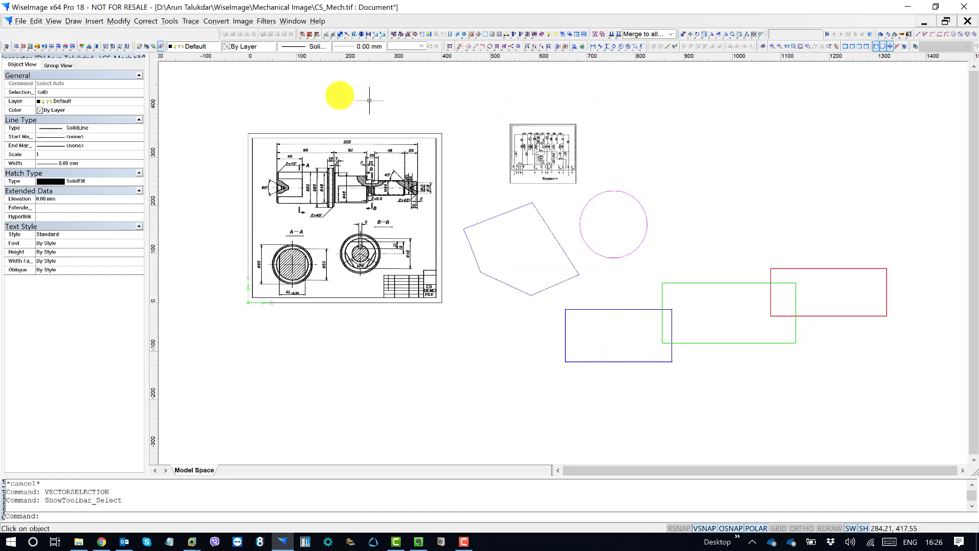
pyautogui.click(292, 21)
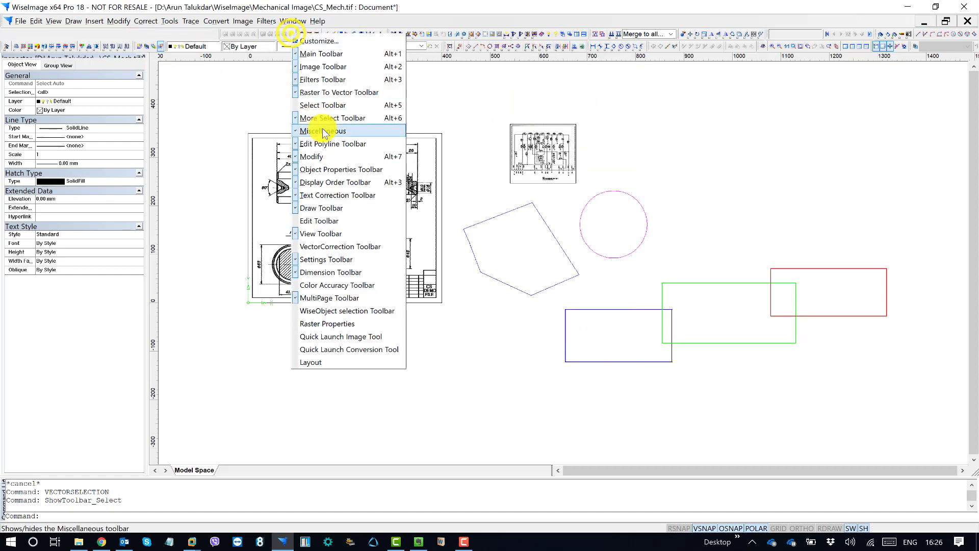
pyautogui.click(324, 105)
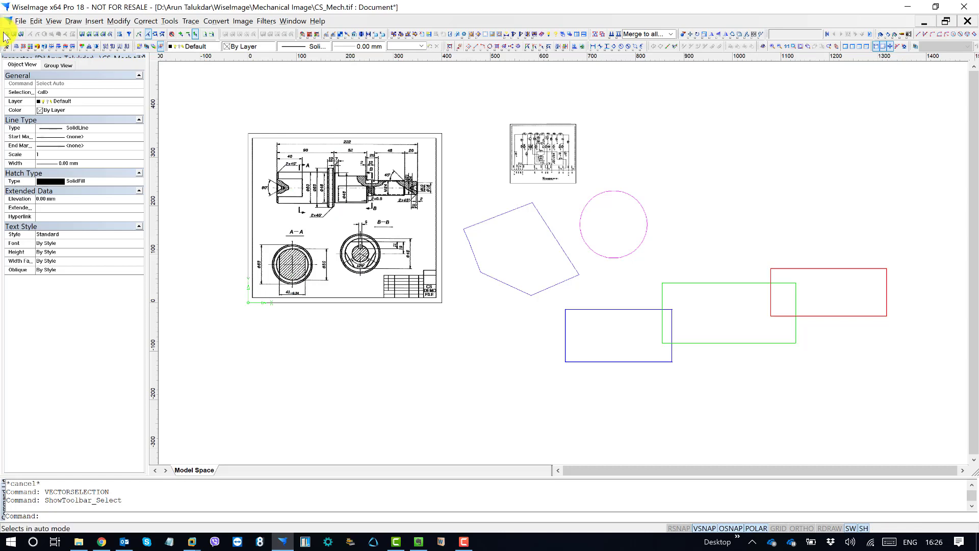
# Step: Undock the Select toolbar and place it as a floating toolbar above the mechanical drawing
pyautogui.moveTo(4, 37); pyautogui.dragTo(230, 104)
pyautogui.moveTo(302, 160); pyautogui.dragTo(388, 208, button='middle')
pyautogui.moveTo(380, 157)
pyautogui.mouseDown(button='middle')
pyautogui.moveTo(343, 197)
pyautogui.moveTo(301, 127)
pyautogui.moveTo(349, 137)
pyautogui.mouseUp(button='middle')
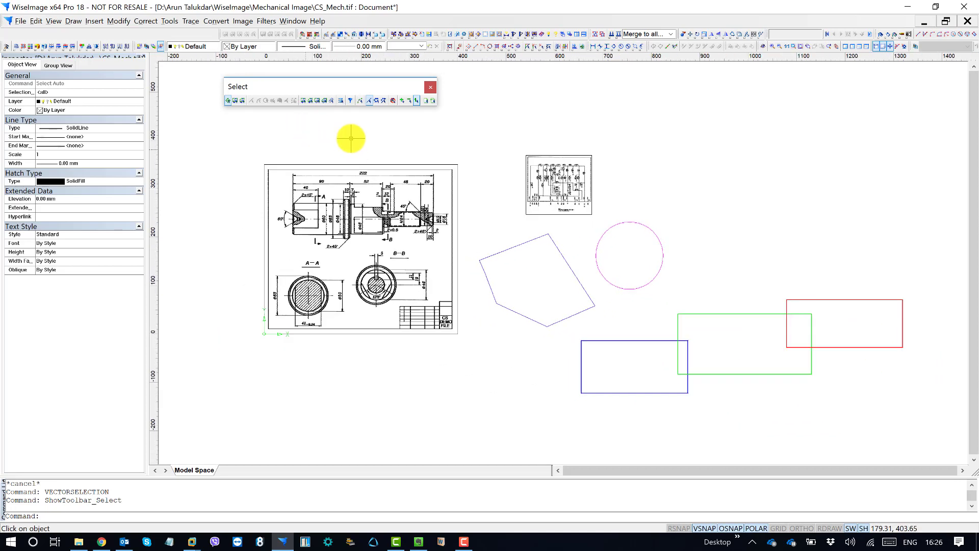
# Step: Switch the selection mode to raster, try the hybrid mode, and return to raster selection
pyautogui.click(376, 100)
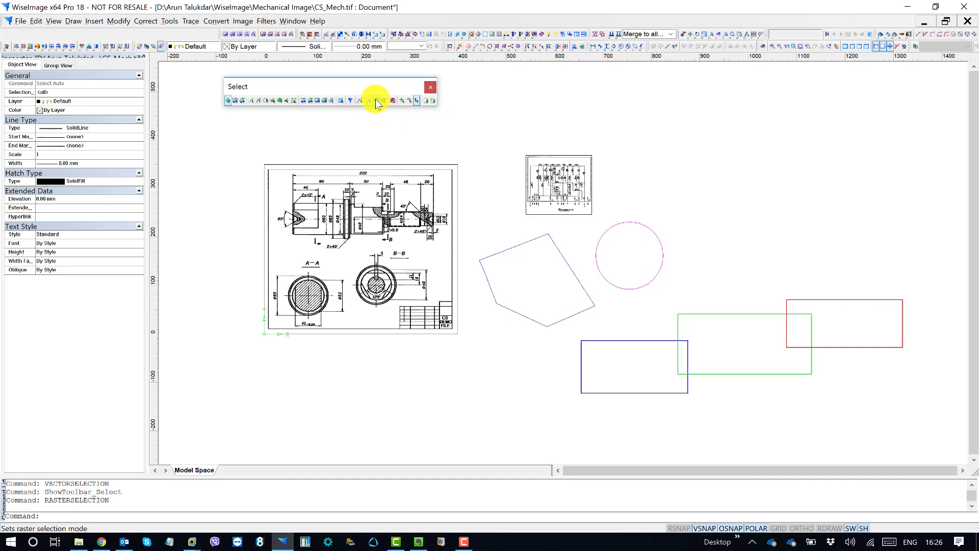
pyautogui.moveTo(362, 136); pyautogui.dragTo(407, 178, button='middle')
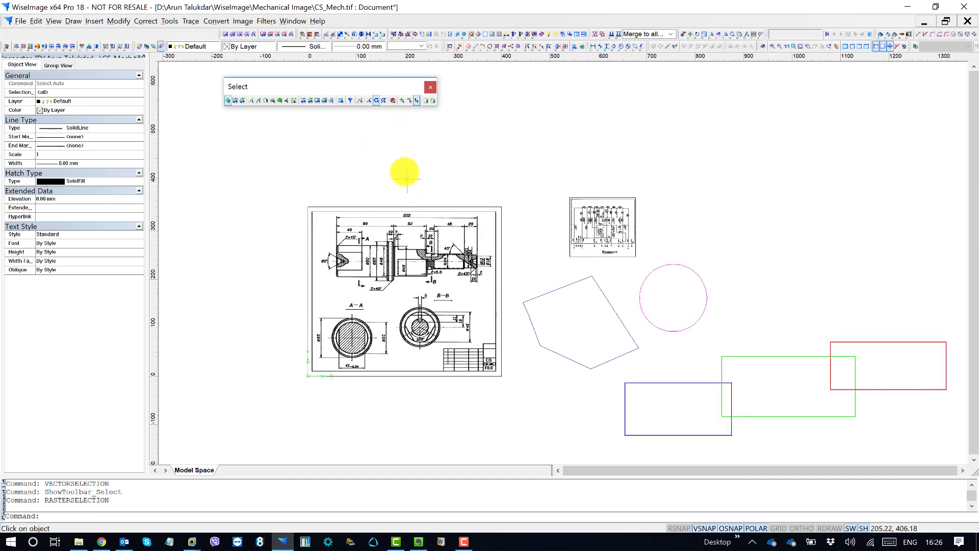
pyautogui.click(384, 101)
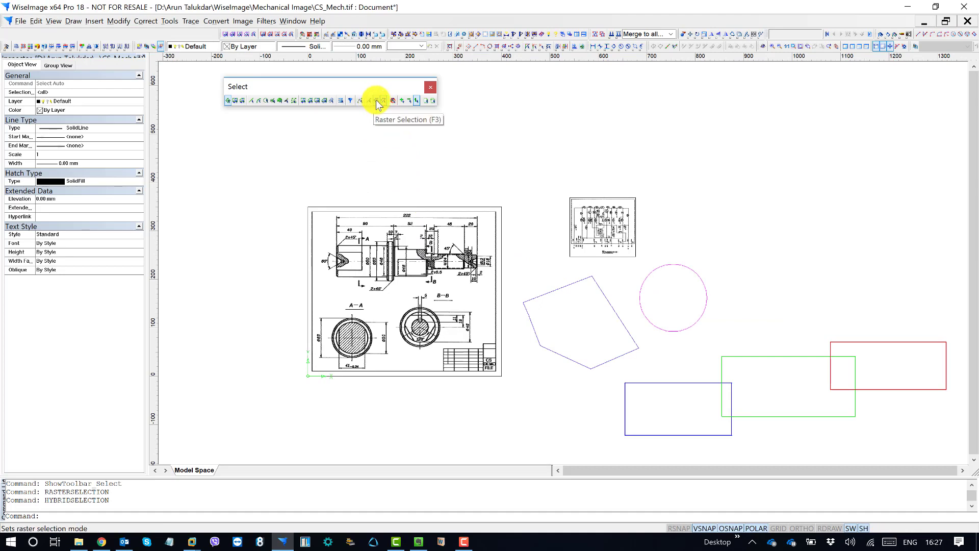
pyautogui.click(377, 100)
pyautogui.moveTo(389, 168)
pyautogui.mouseDown(button='middle')
pyautogui.moveTo(426, 178)
pyautogui.moveTo(328, 128)
pyautogui.mouseUp(button='middle')
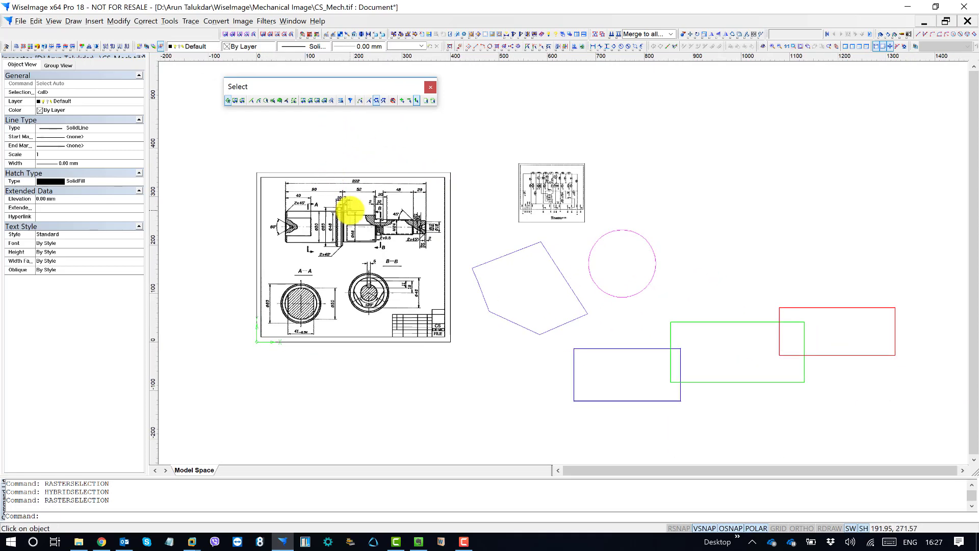
# Step: Select the raster line forming the upper edge of the shaft's large cylindrical section in the mechanical drawing
pyautogui.scroll(4, 367, 217)
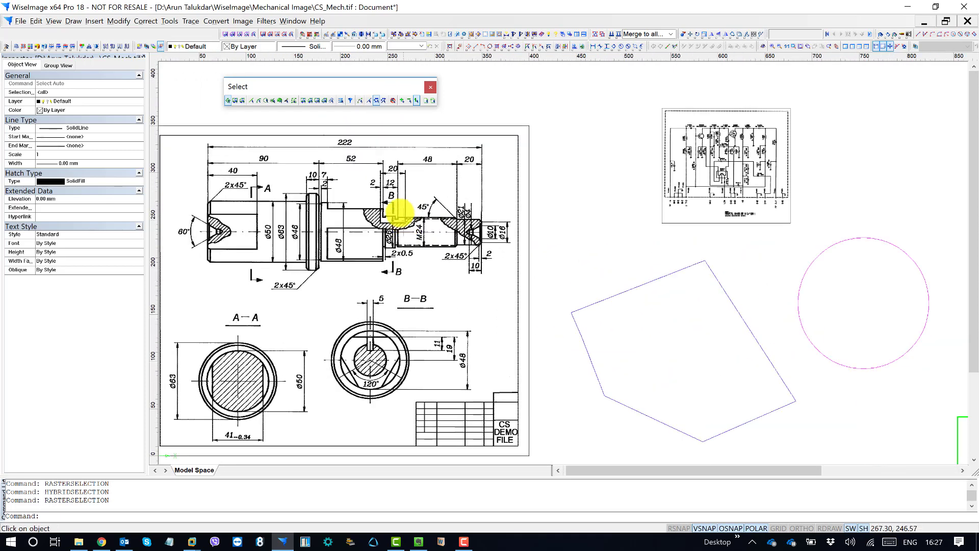
pyautogui.moveTo(518, 278); pyautogui.dragTo(287, 149, button='middle')
pyautogui.moveTo(610, 283); pyautogui.dragTo(413, 203, button='middle')
pyautogui.scroll(-2, 628, 274)
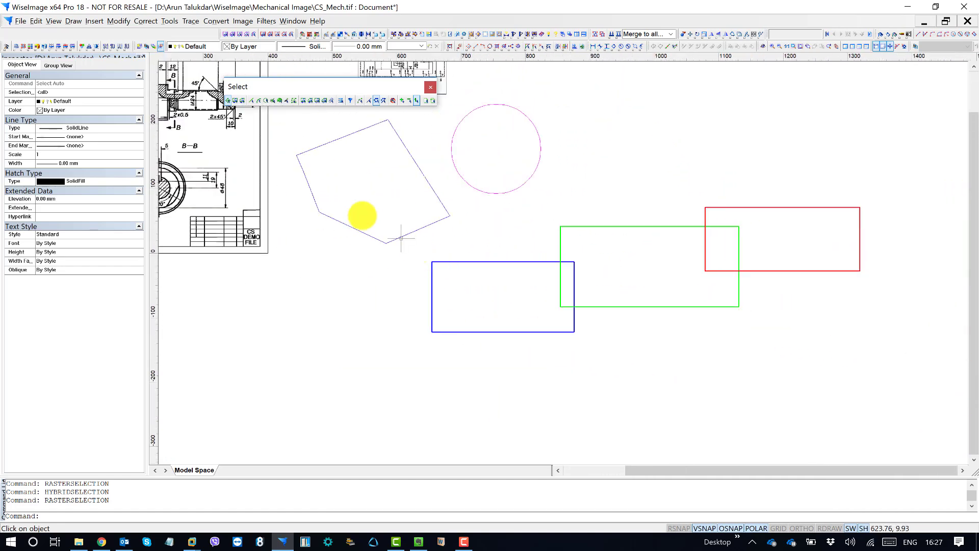
pyautogui.moveTo(360, 219); pyautogui.dragTo(670, 294, button='middle')
pyautogui.scroll(5, 403, 168)
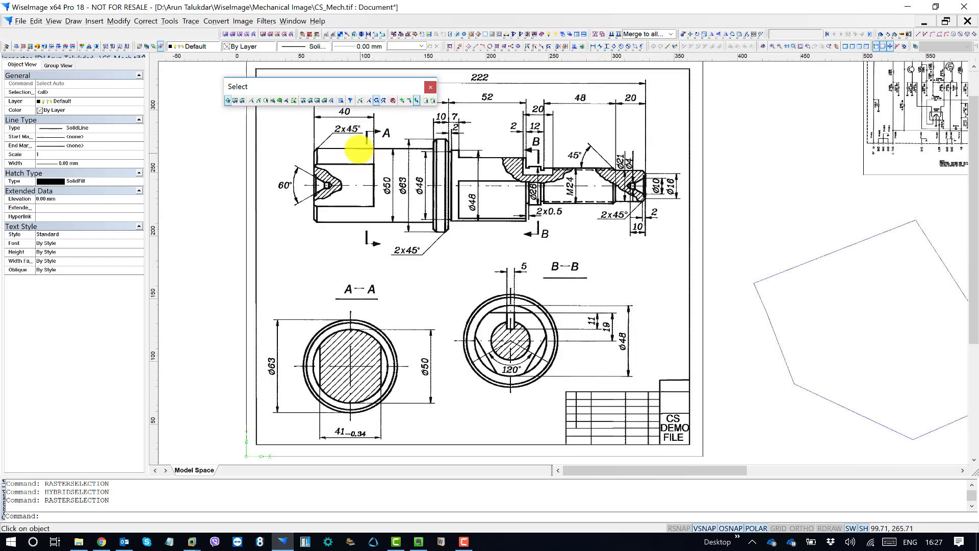
pyautogui.scroll(5, 357, 148)
pyautogui.click(374, 149)
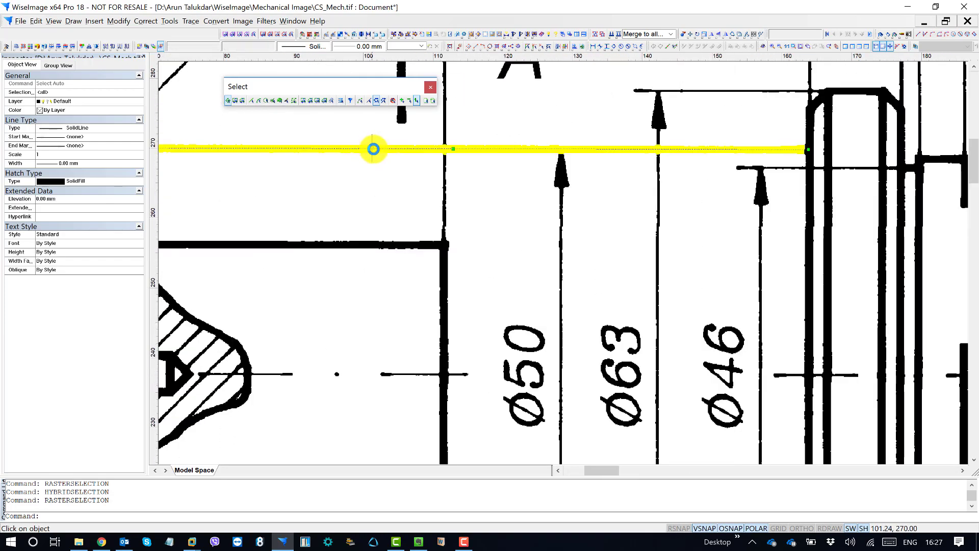
# Step: Select the flat's upper horizontal raster line and its vertical end line one after the other, then clear the selection
pyautogui.moveTo(340, 179); pyautogui.dragTo(396, 180, button='middle')
pyautogui.scroll(-1, 344, 192)
pyautogui.click(347, 208)
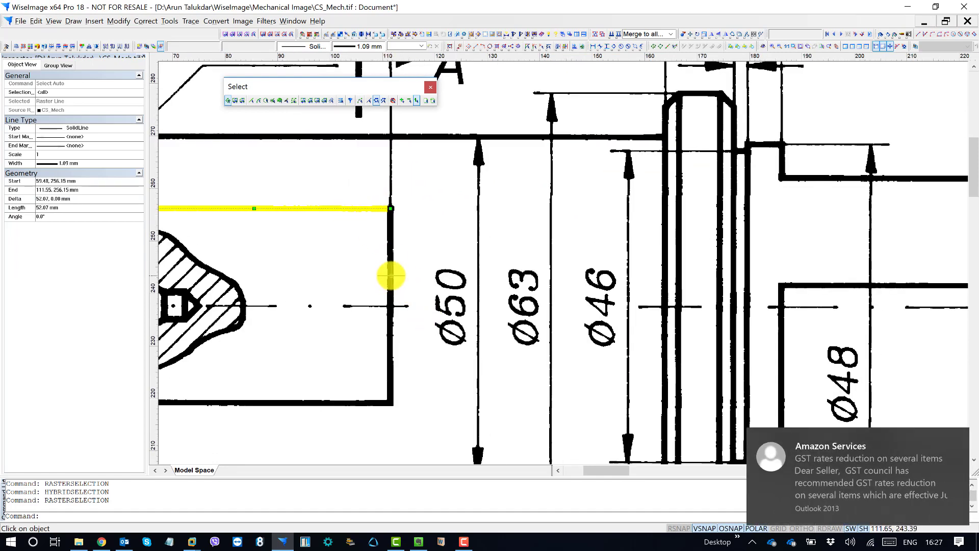
pyautogui.click(391, 275)
pyautogui.scroll(-3, 466, 203)
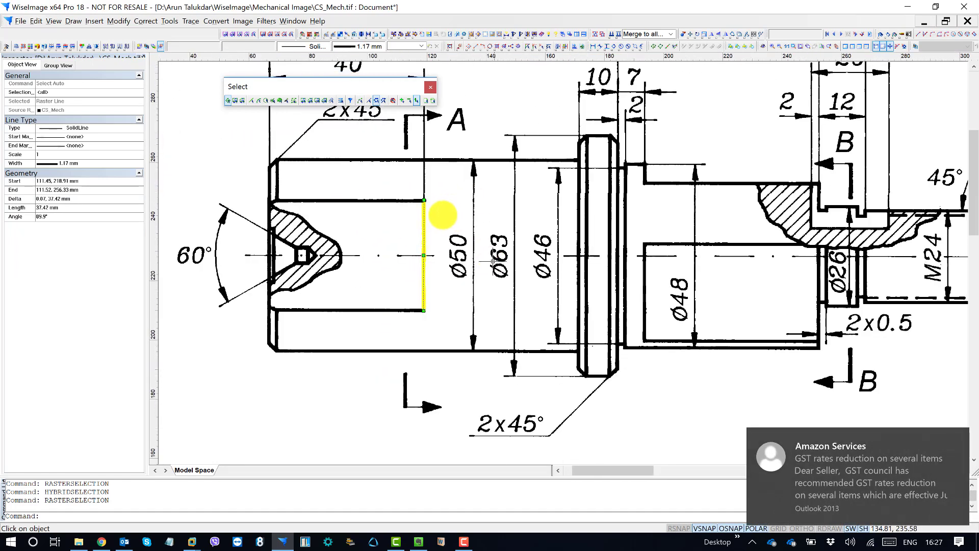
pyautogui.scroll(1, 436, 213)
pyautogui.press('Escape')
pyautogui.click(436, 213)
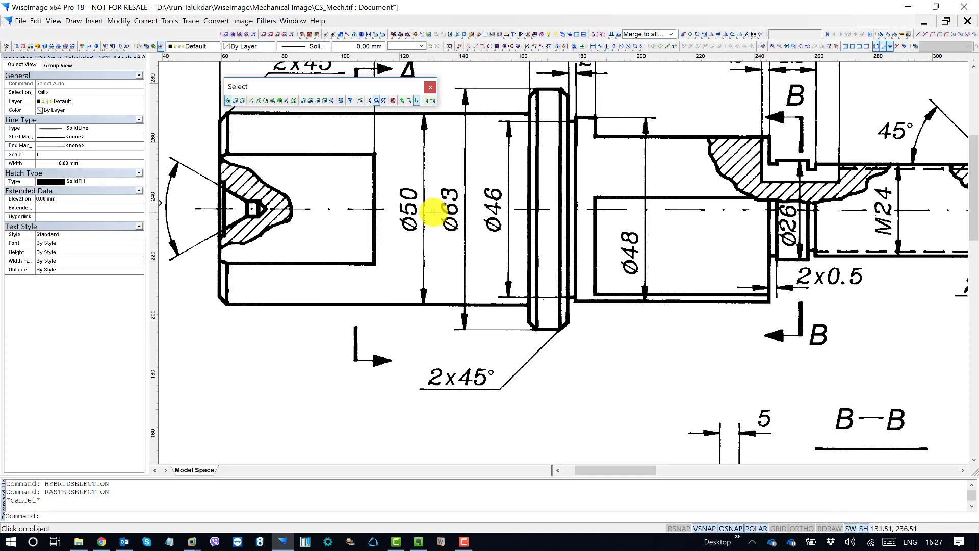
# Step: Examine how the blue and green vector rectangles respond to the pointer while raster selection mode is active
pyautogui.scroll(-2, 374, 198)
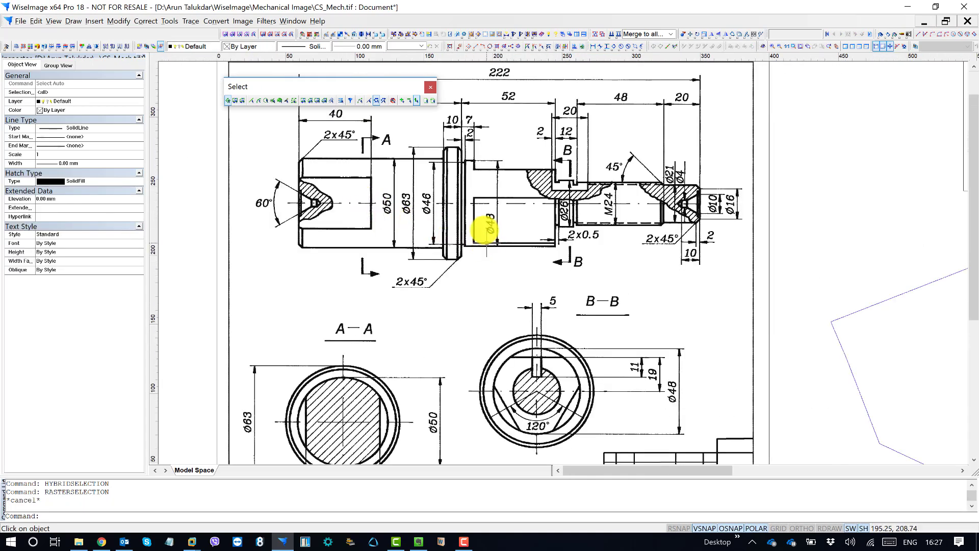
pyautogui.moveTo(699, 299)
pyautogui.mouseDown(button='middle')
pyautogui.moveTo(430, 209)
pyautogui.moveTo(357, 129)
pyautogui.mouseUp(button='middle')
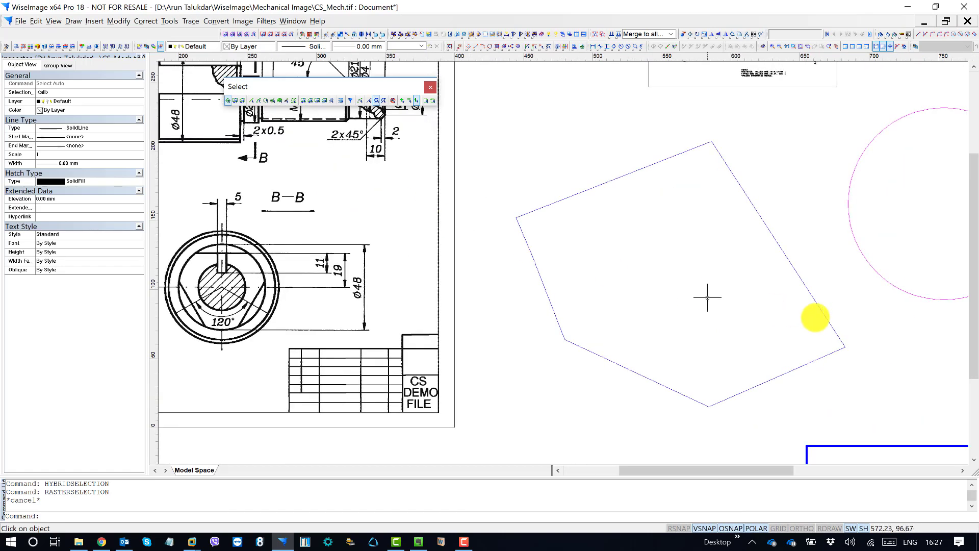
pyautogui.moveTo(813, 319); pyautogui.dragTo(458, 190, button='middle')
pyautogui.moveTo(731, 316); pyautogui.dragTo(600, 243, button='middle')
pyautogui.scroll(1, 604, 240)
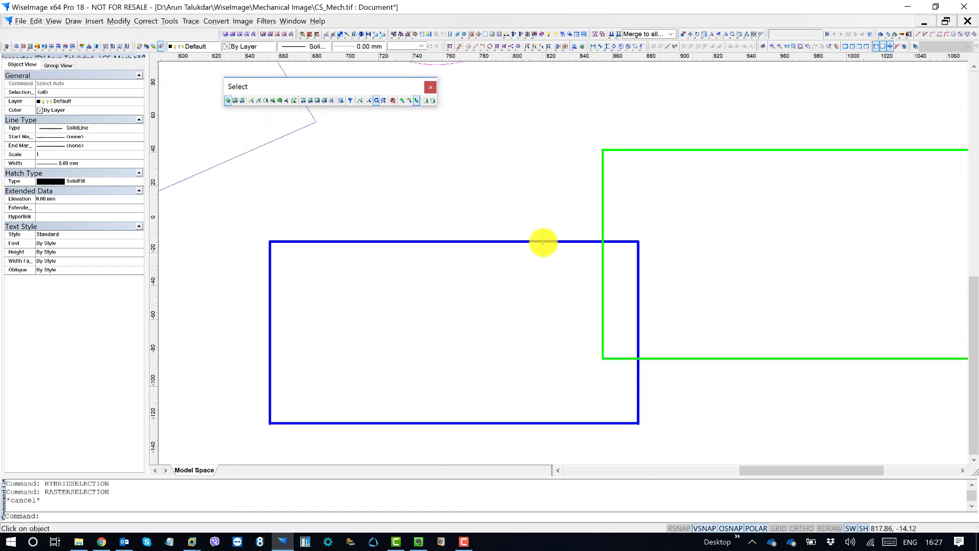
pyautogui.scroll(2, 546, 242)
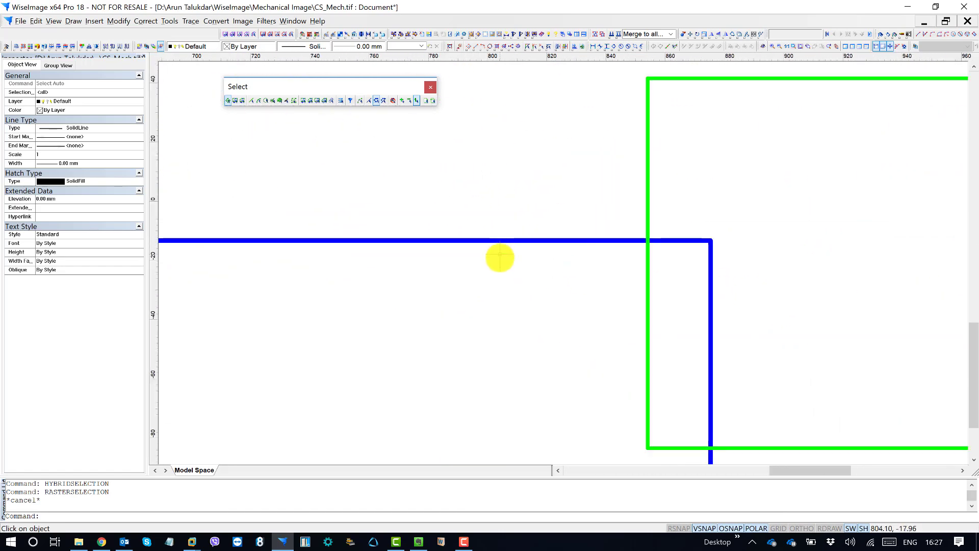
pyautogui.scroll(-3, 564, 260)
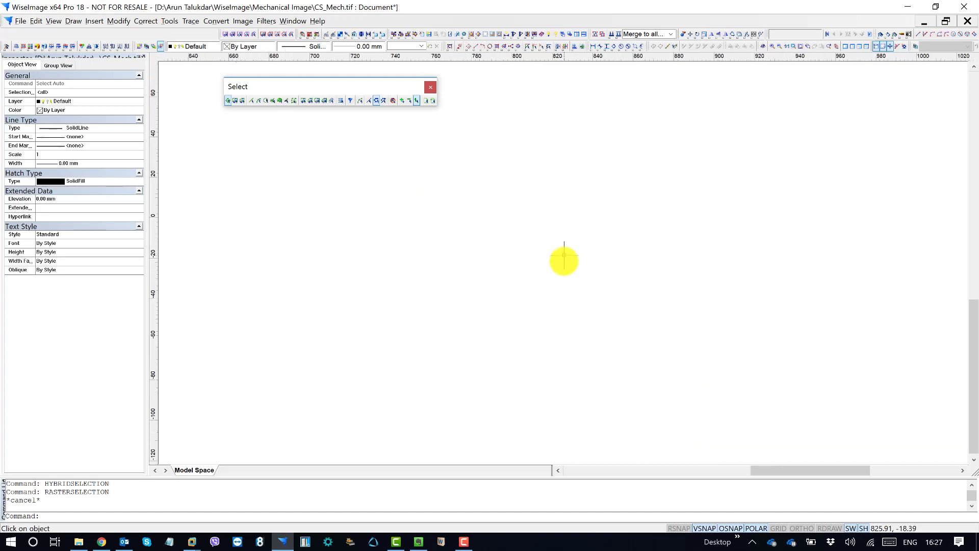
pyautogui.scroll(-1, 563, 265)
pyautogui.moveTo(505, 258); pyautogui.dragTo(605, 260, button='middle')
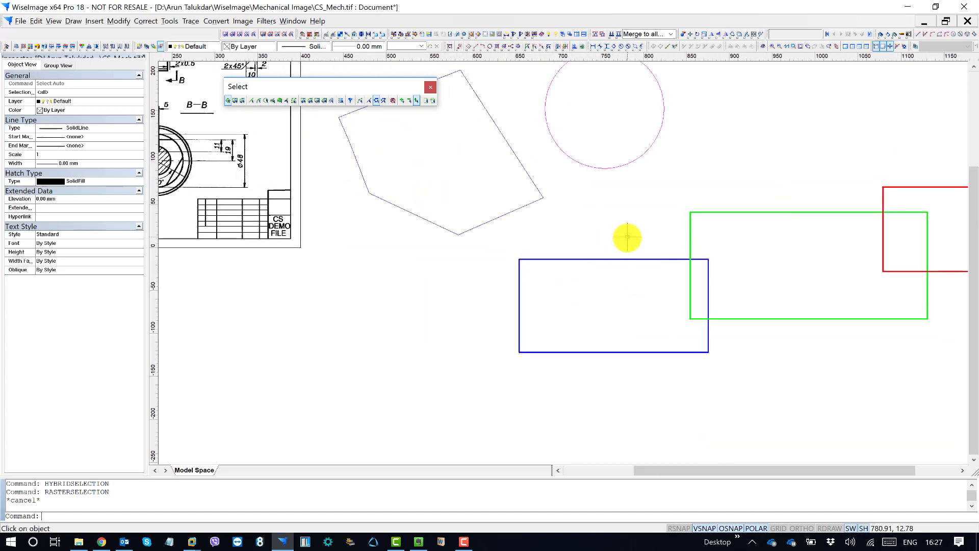
# Step: Switch to vector selection mode and select the blue rectangle
pyautogui.click(371, 102)
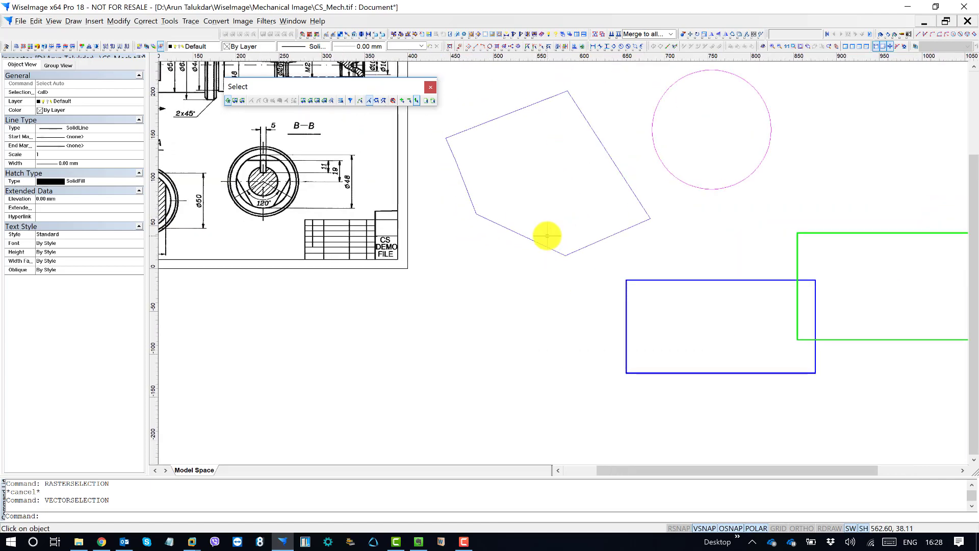
pyautogui.moveTo(702, 291); pyautogui.dragTo(435, 248, button='middle')
pyautogui.scroll(5, 435, 247)
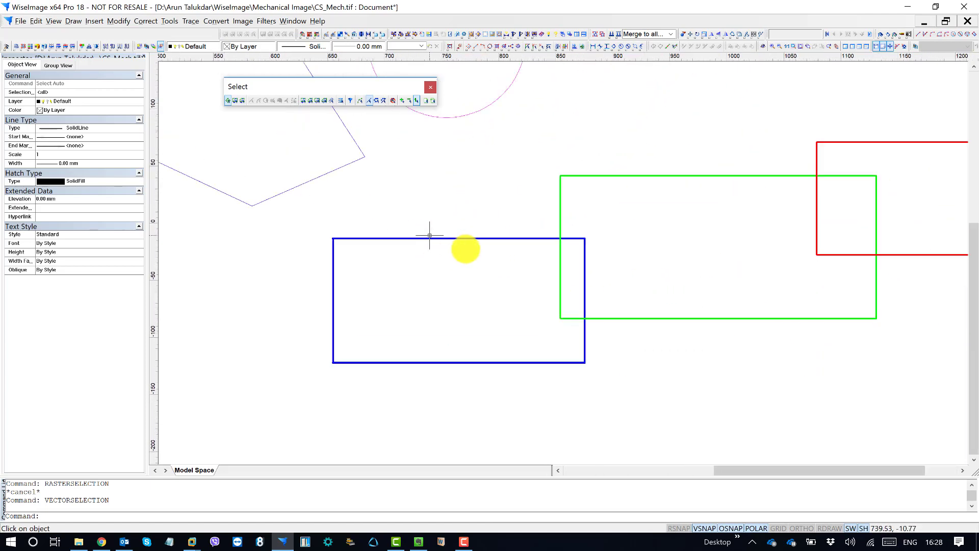
pyautogui.click(472, 231)
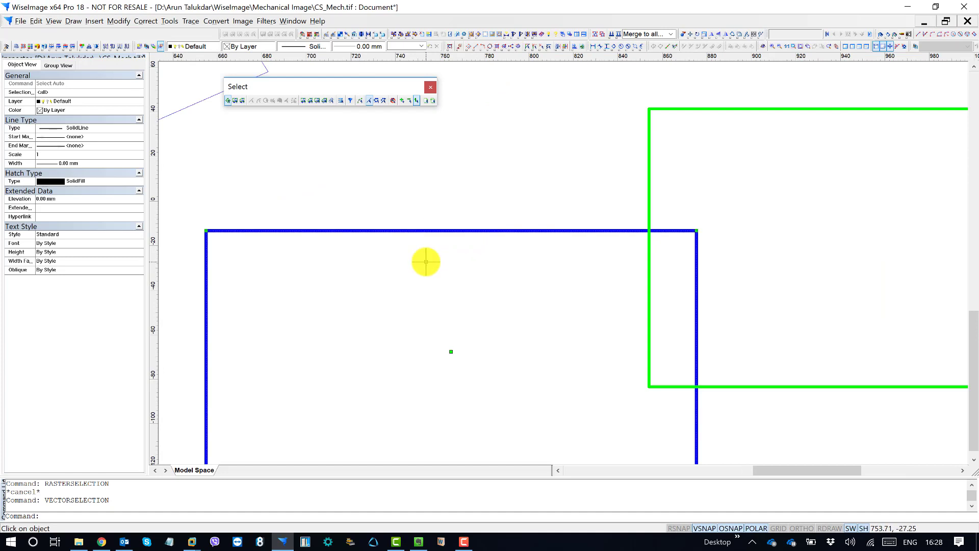
# Step: Select the green rectangle to inspect its properties, then clear the selection
pyautogui.scroll(-2, 647, 245)
pyautogui.moveTo(676, 200); pyautogui.dragTo(519, 189)
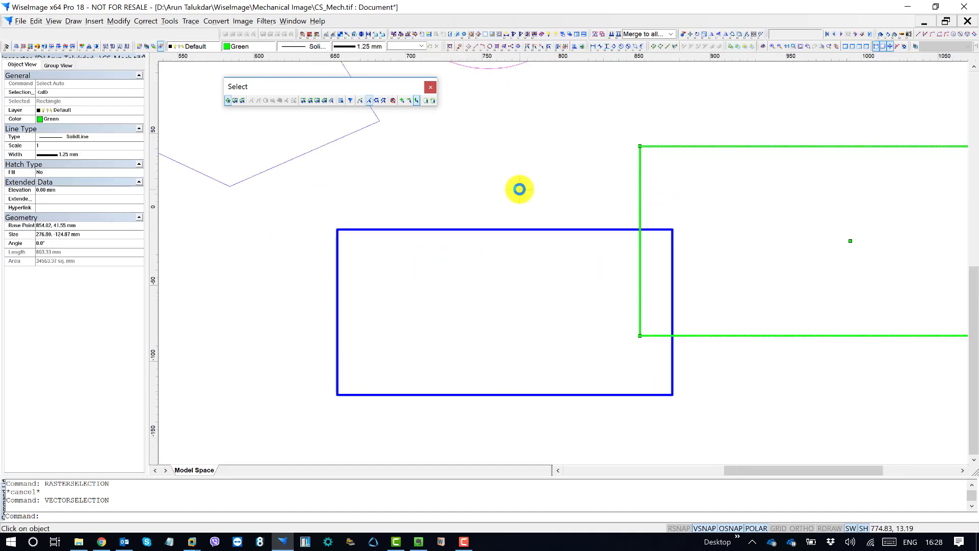
pyautogui.scroll(-2, 549, 238)
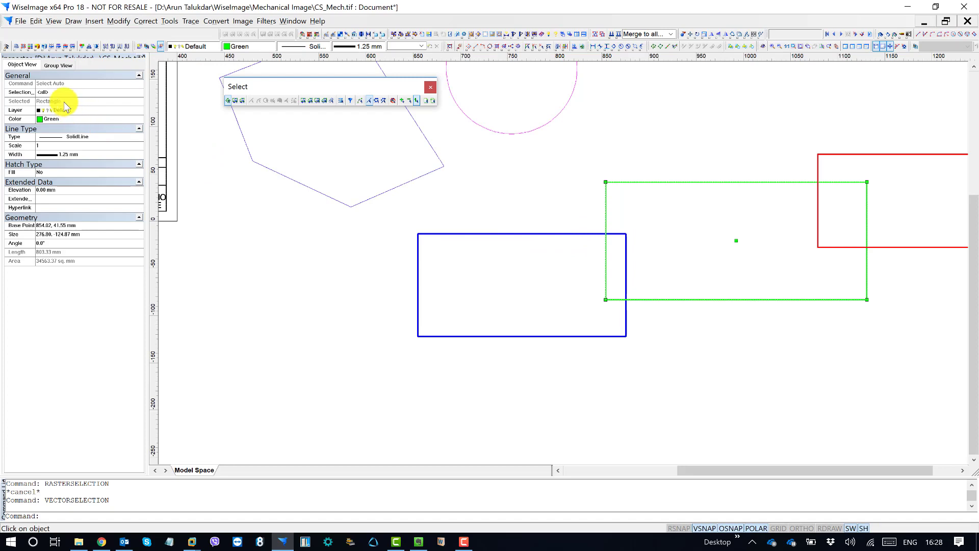
pyautogui.press('Escape')
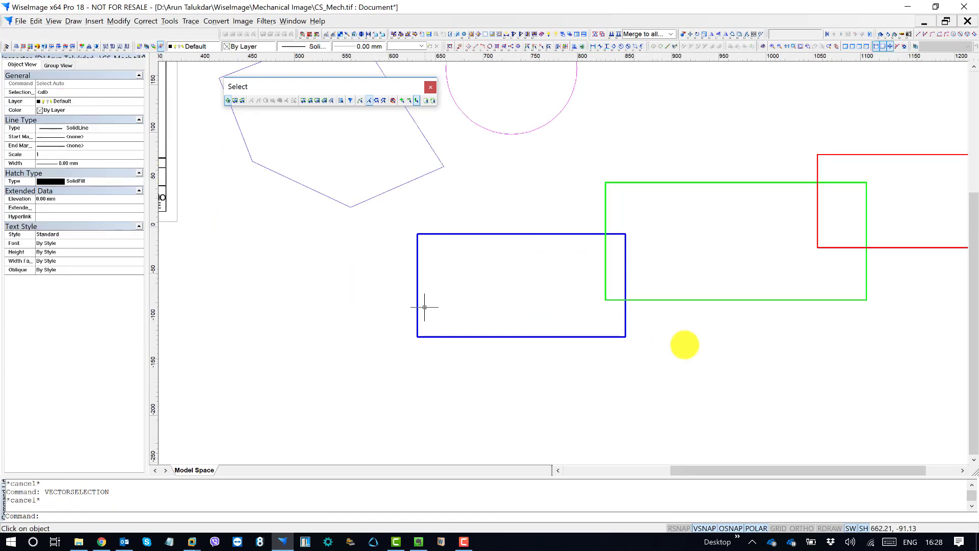
# Step: Examine how the raster shaft drawing responds to the pointer while vector selection mode is active
pyautogui.scroll(-3, 684, 357)
pyautogui.scroll(3, 446, 299)
pyautogui.scroll(5, 494, 175)
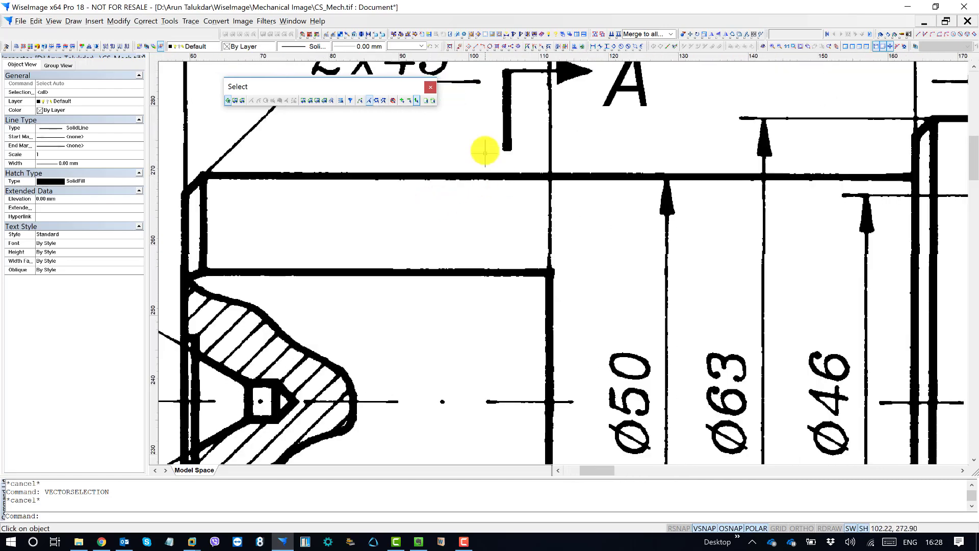
pyautogui.scroll(-6, 348, 232)
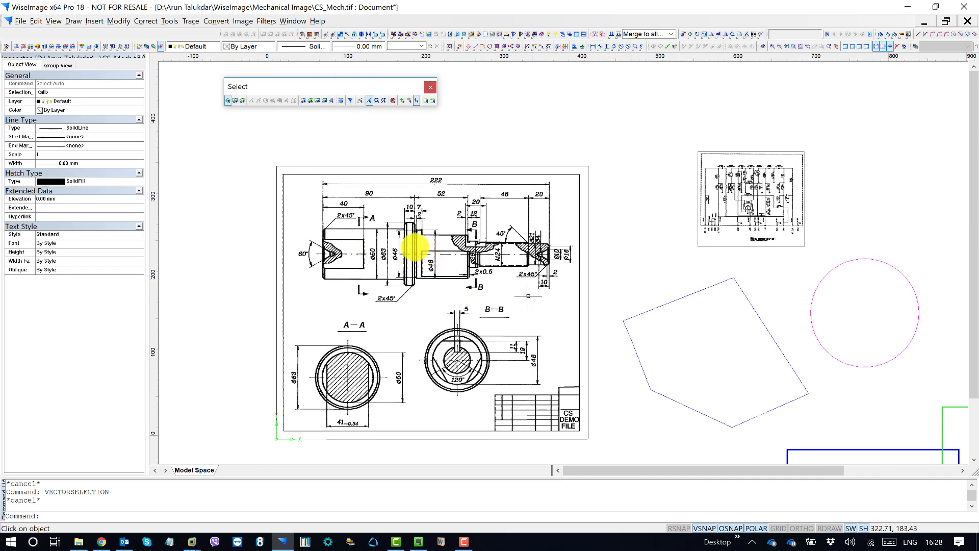
pyautogui.moveTo(602, 295); pyautogui.dragTo(429, 208, button='middle')
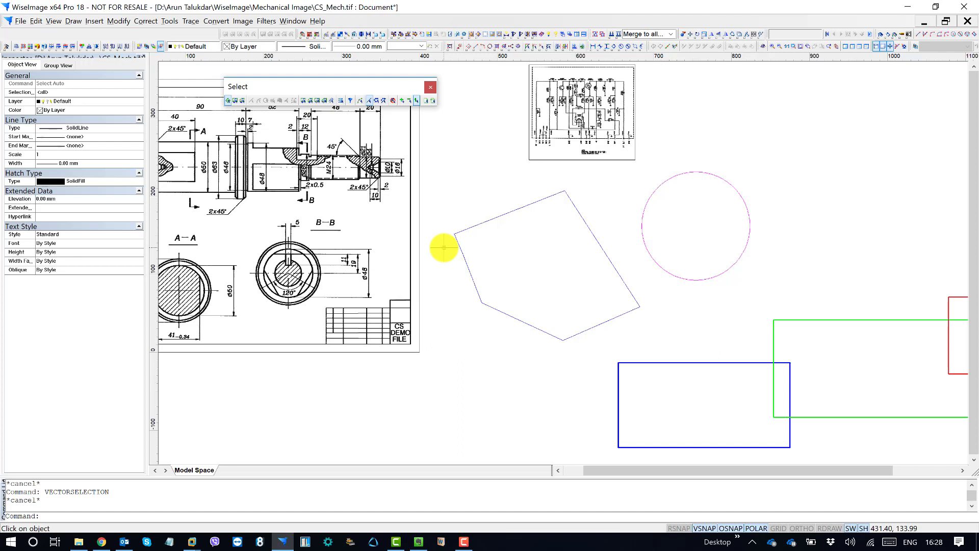
# Step: Switch to hybrid selection mode and select the blue vector rectangle, followed by the green one
pyautogui.click(383, 102)
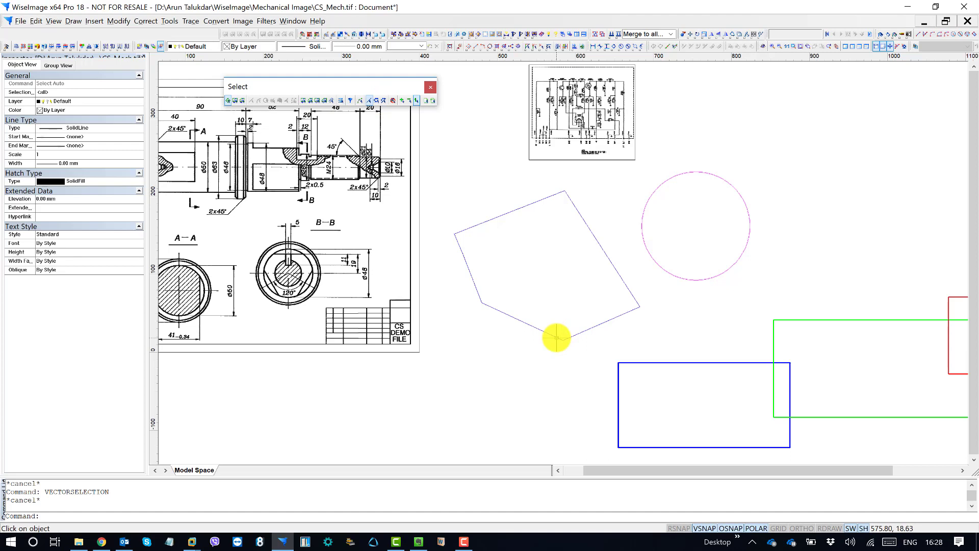
pyautogui.press('F4')
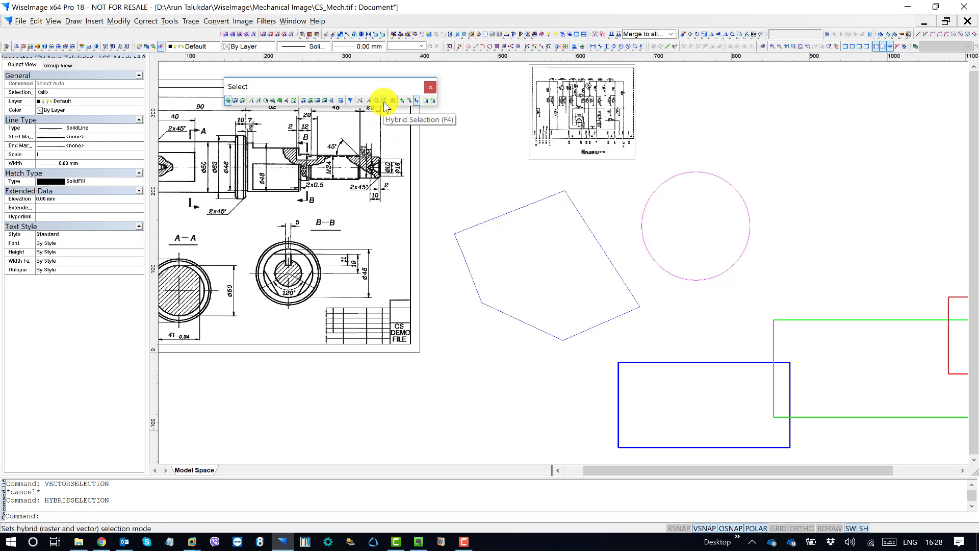
pyautogui.moveTo(507, 280); pyautogui.dragTo(560, 231, button='middle')
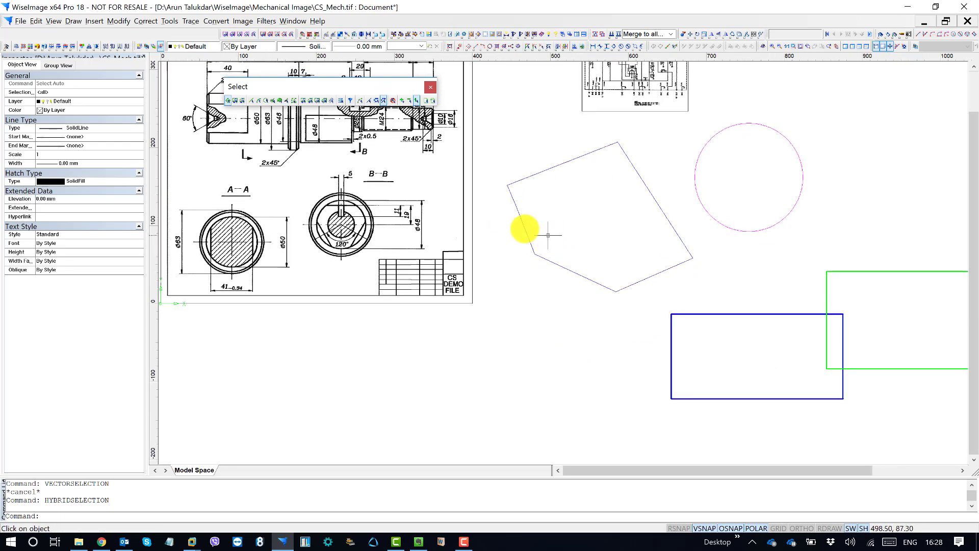
pyautogui.scroll(-2, 505, 217)
pyautogui.moveTo(622, 273); pyautogui.dragTo(426, 243, button='middle')
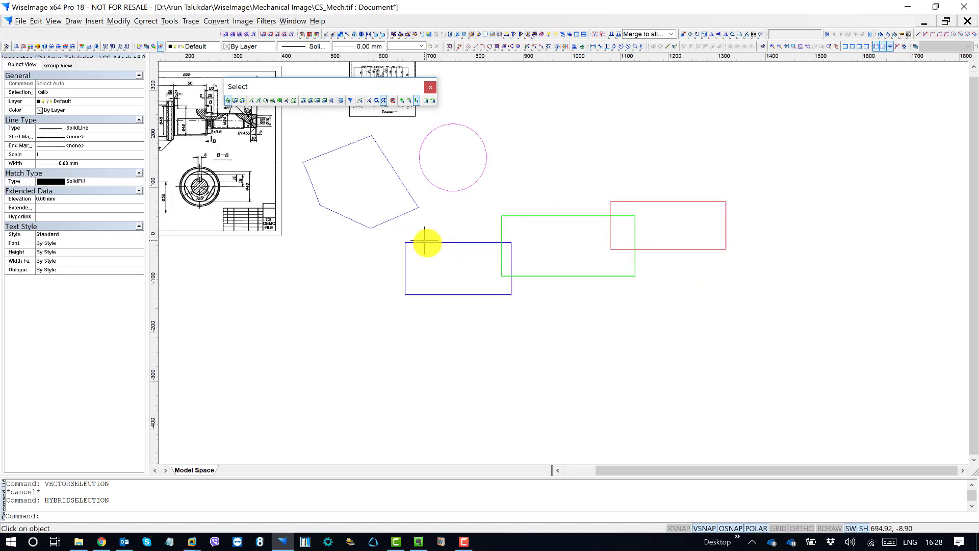
pyautogui.scroll(5, 459, 234)
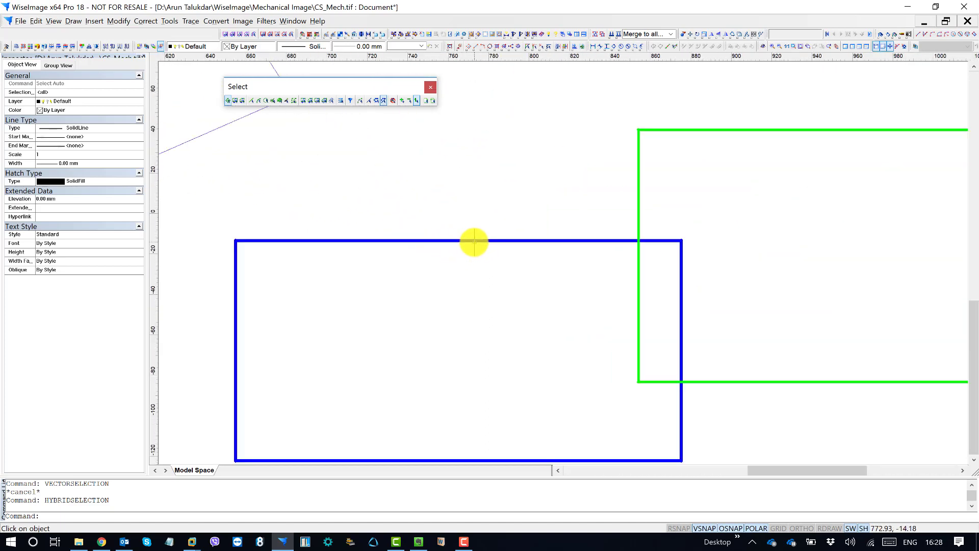
pyautogui.click(462, 240)
pyautogui.click(639, 193)
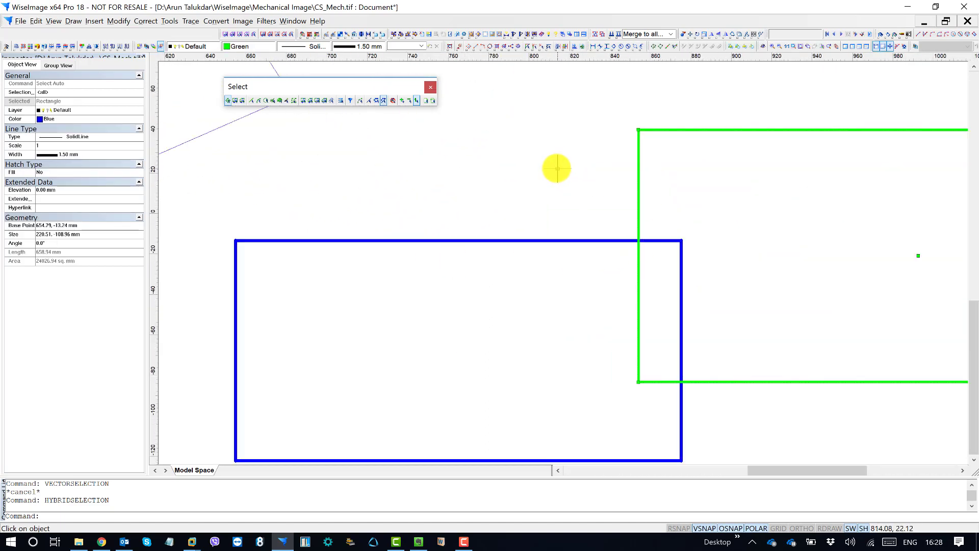
# Step: Select the raster shaft's upper outline and the adjoining inner horizontal and vertical lines one by one, then clear the selection
pyautogui.scroll(-3, 513, 222)
pyautogui.moveTo(334, 206); pyautogui.dragTo(765, 315, button='middle')
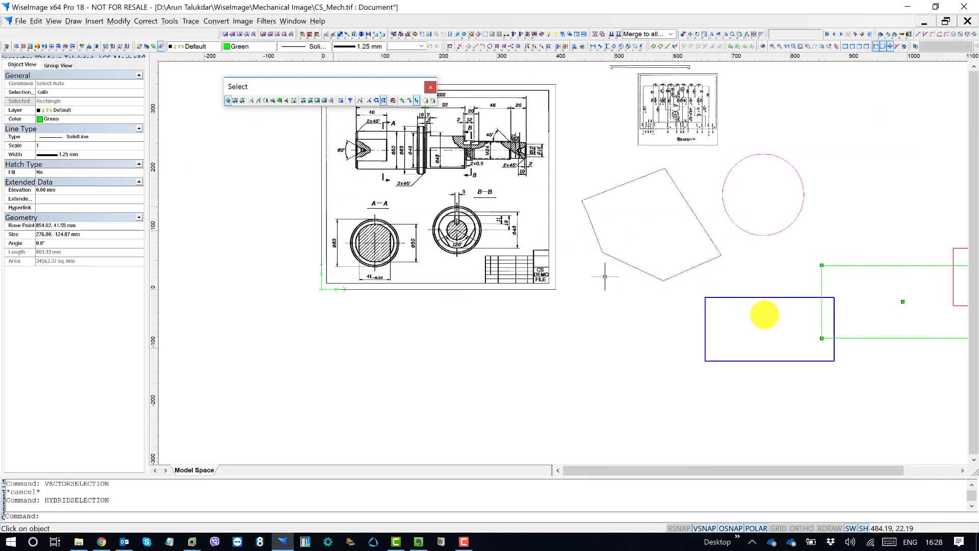
pyautogui.scroll(7, 637, 189)
pyautogui.scroll(8, 508, 160)
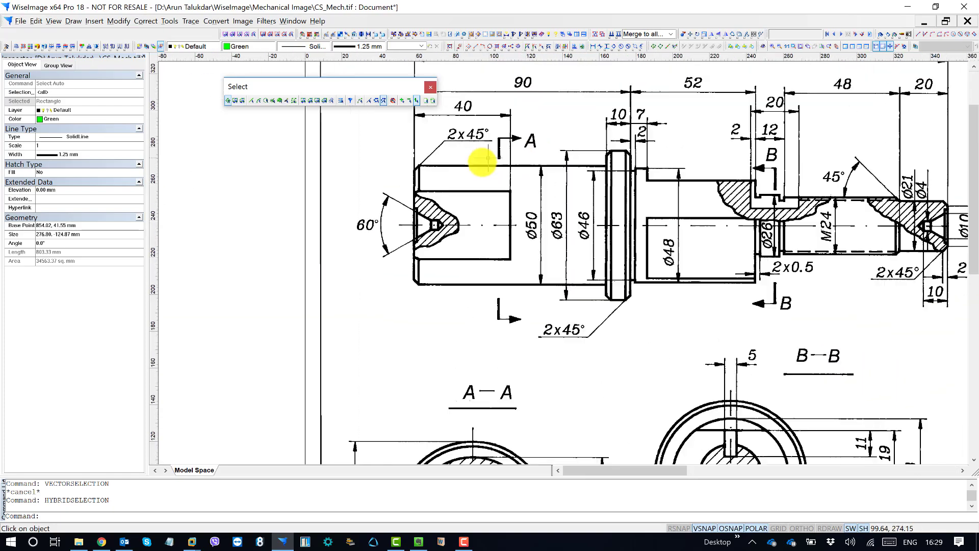
pyautogui.click(497, 166)
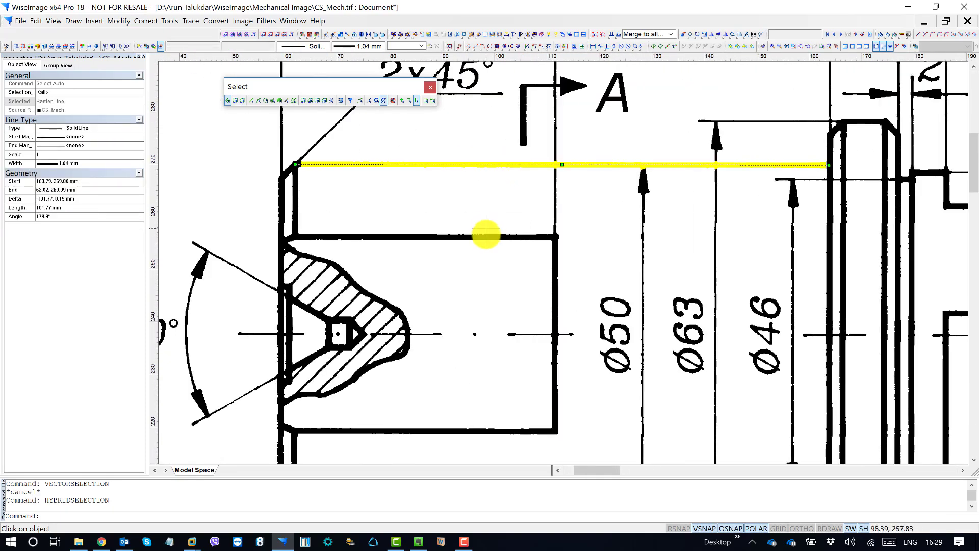
pyautogui.click(486, 235)
pyautogui.click(556, 263)
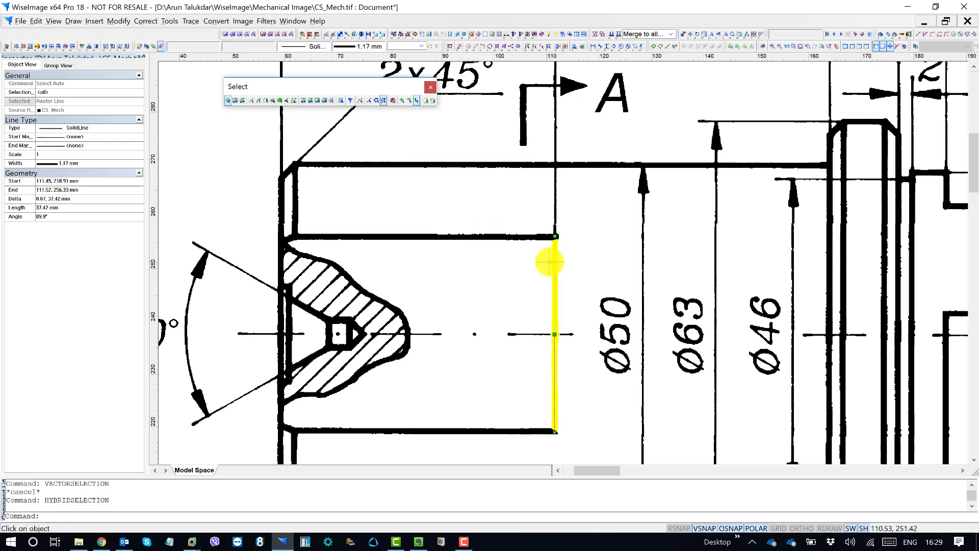
pyautogui.moveTo(607, 263); pyautogui.dragTo(456, 212, button='middle')
pyautogui.press('Escape')
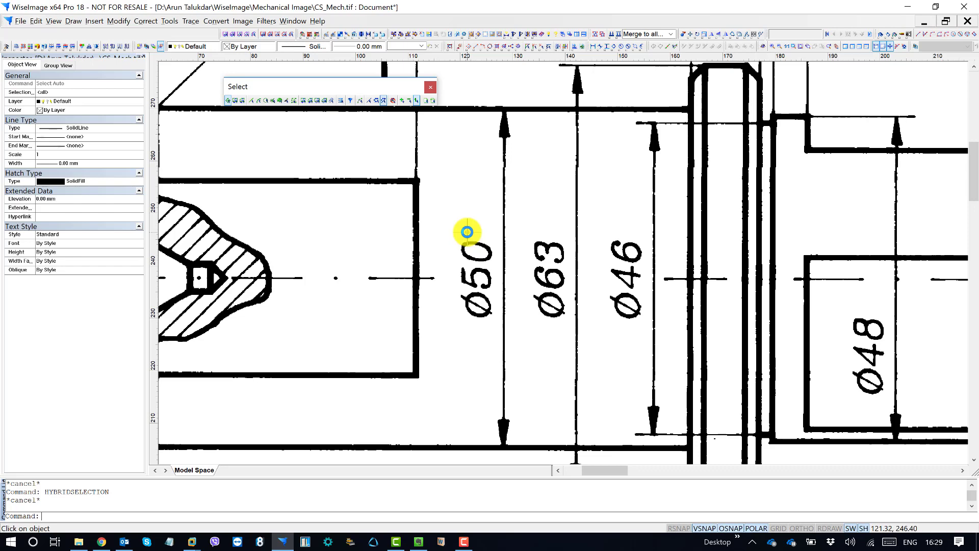
# Step: Select the shaft's upper outline and two inner raster lines together in add mode, then deselect the inner horizontal line in remove mode
pyautogui.scroll(-4, 407, 205)
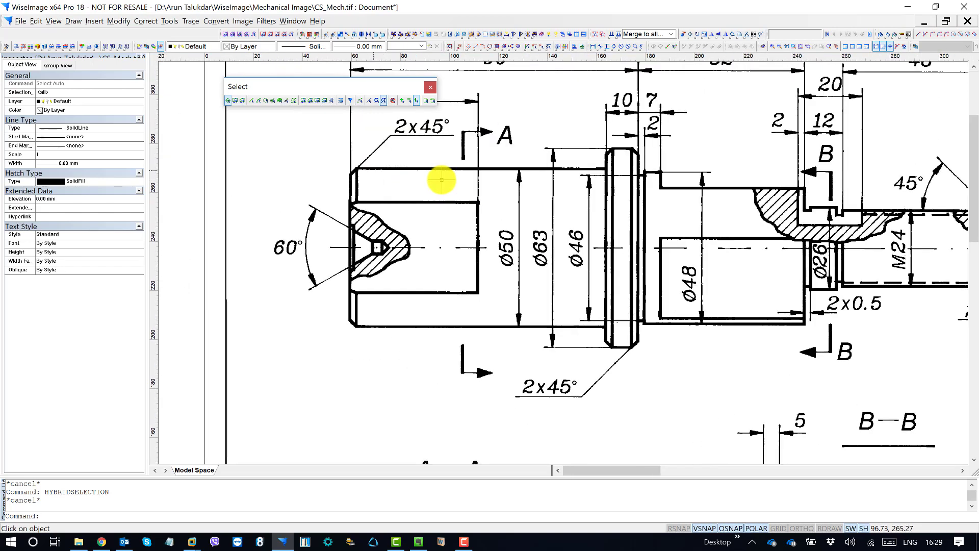
pyautogui.click(405, 104)
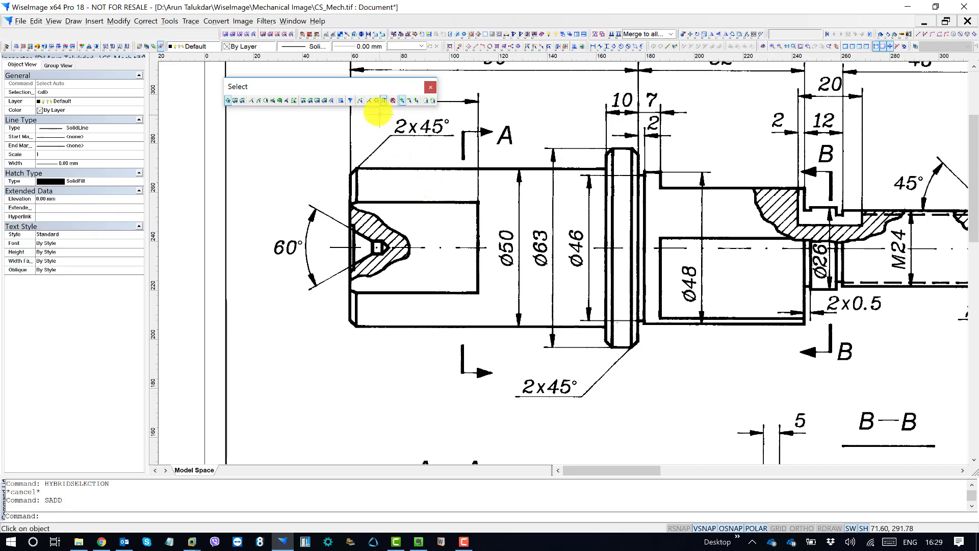
pyautogui.click(409, 168)
pyautogui.click(418, 202)
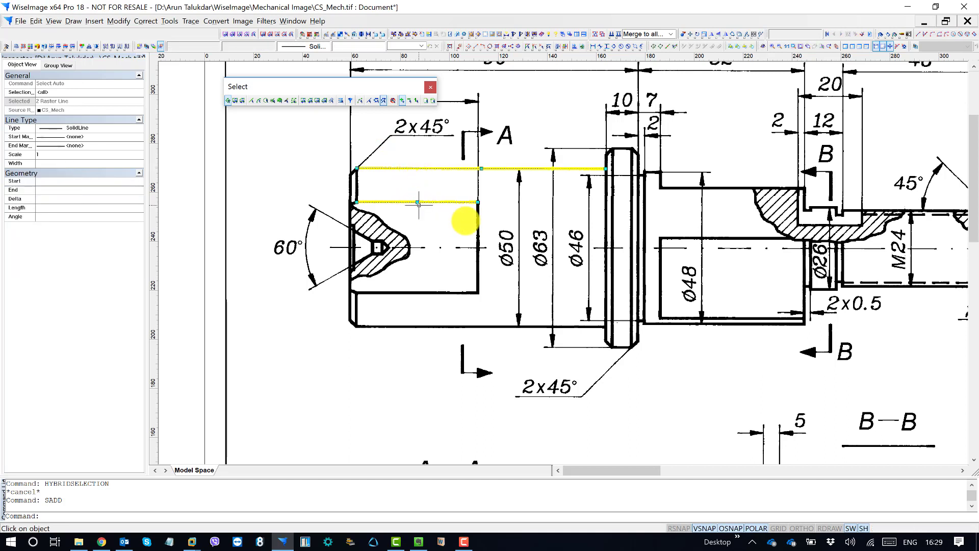
pyautogui.click(487, 282)
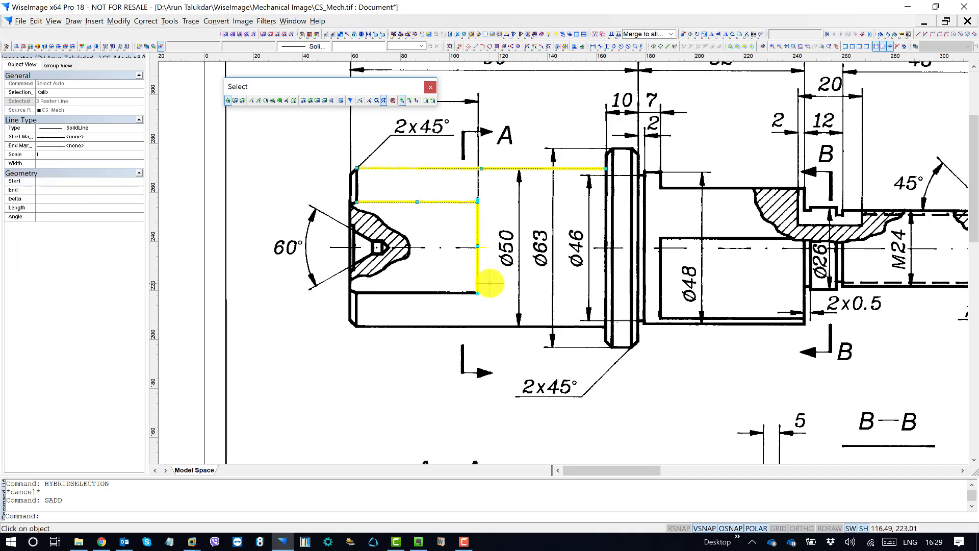
pyautogui.click(411, 101)
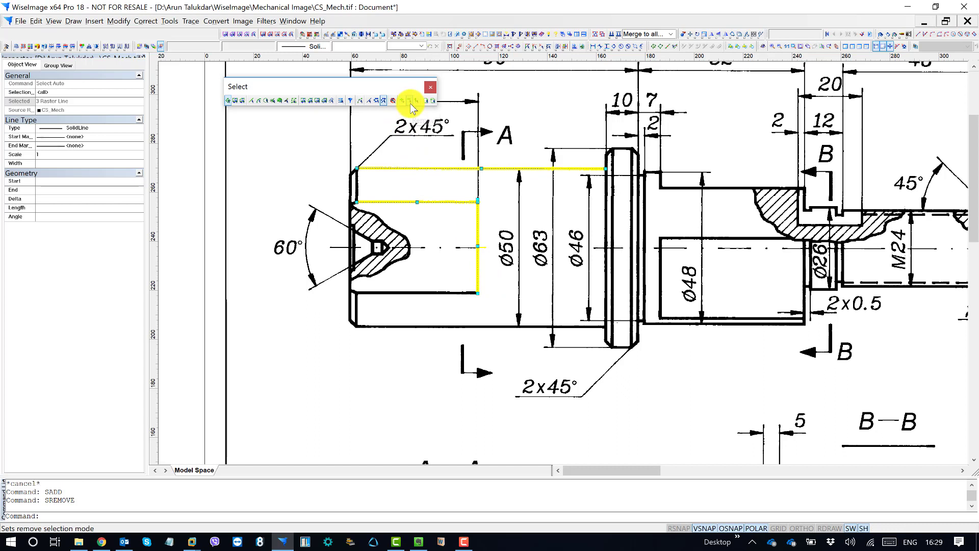
pyautogui.click(433, 202)
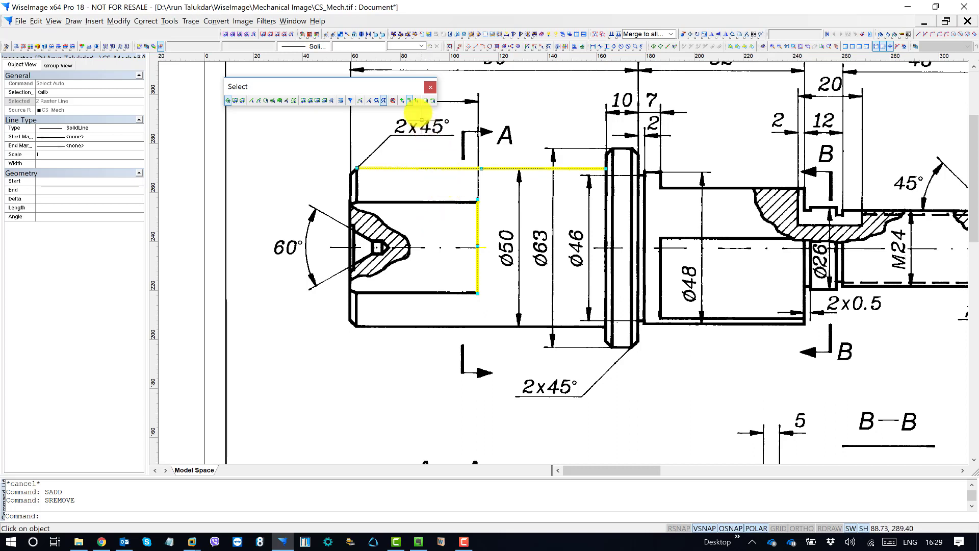
# Step: Switch to single selection mode, select the shaft's inner lines and lower outline one at a time, and clear the selection
pyautogui.click(417, 101)
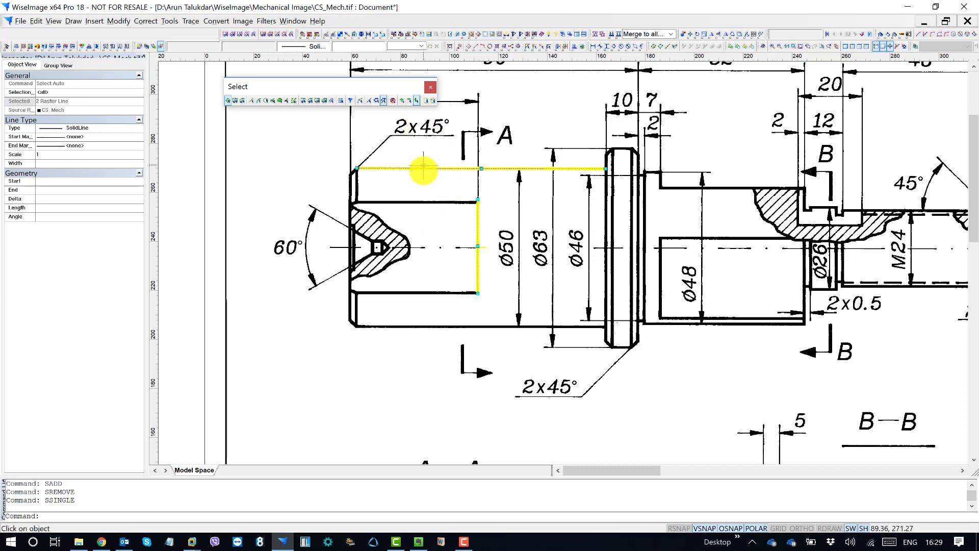
pyautogui.click(422, 202)
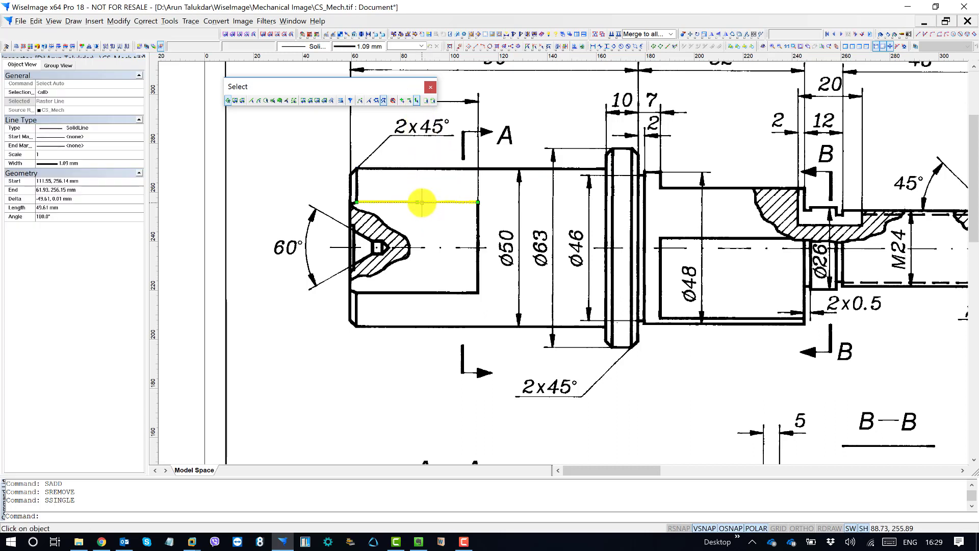
pyautogui.click(428, 292)
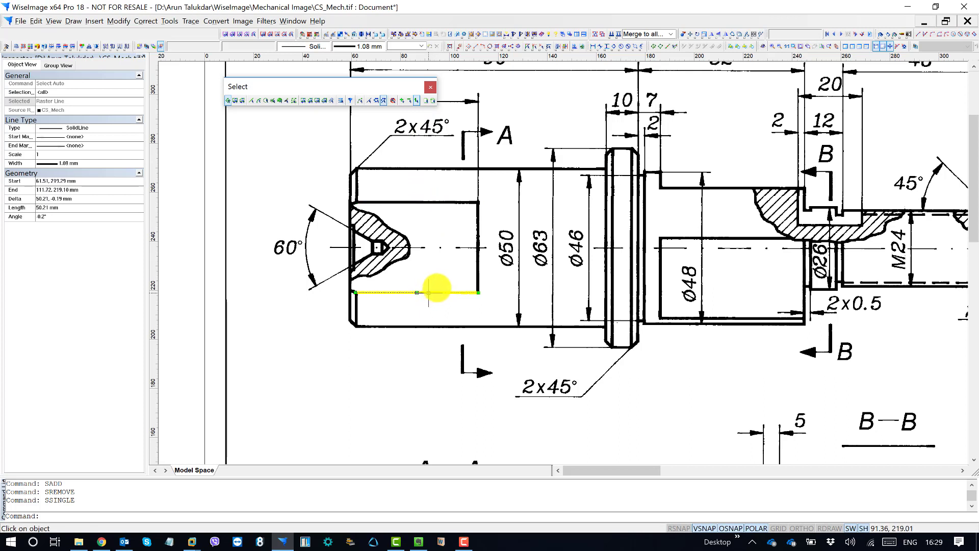
pyautogui.click(478, 220)
pyautogui.click(462, 326)
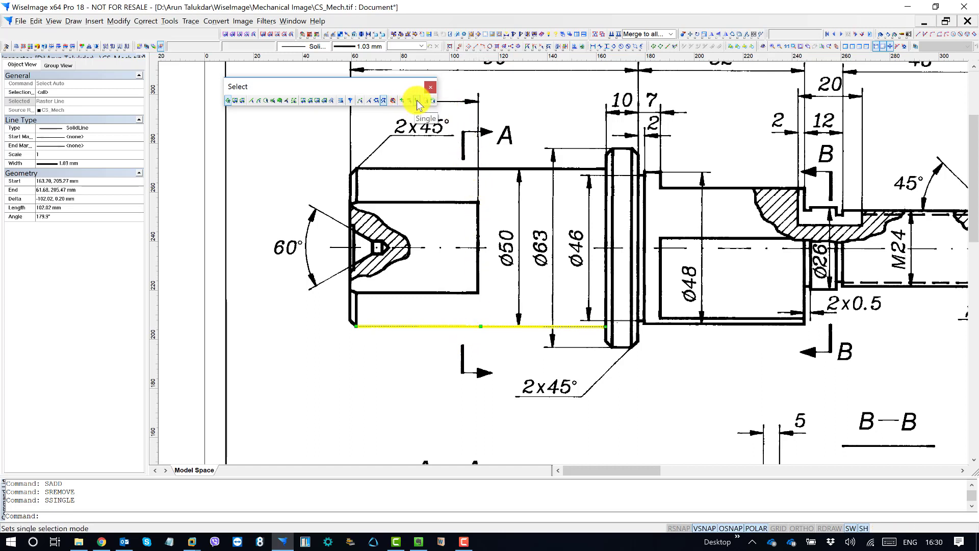
pyautogui.press('Escape')
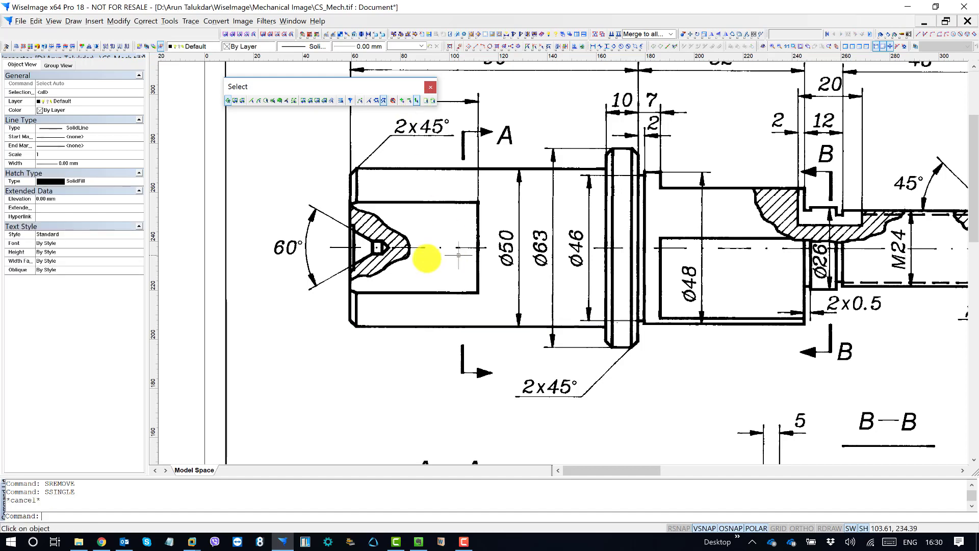
# Step: Switch to raster selection mode with automatic object selection
pyautogui.scroll(-1, 383, 234)
pyautogui.scroll(-1, 384, 233)
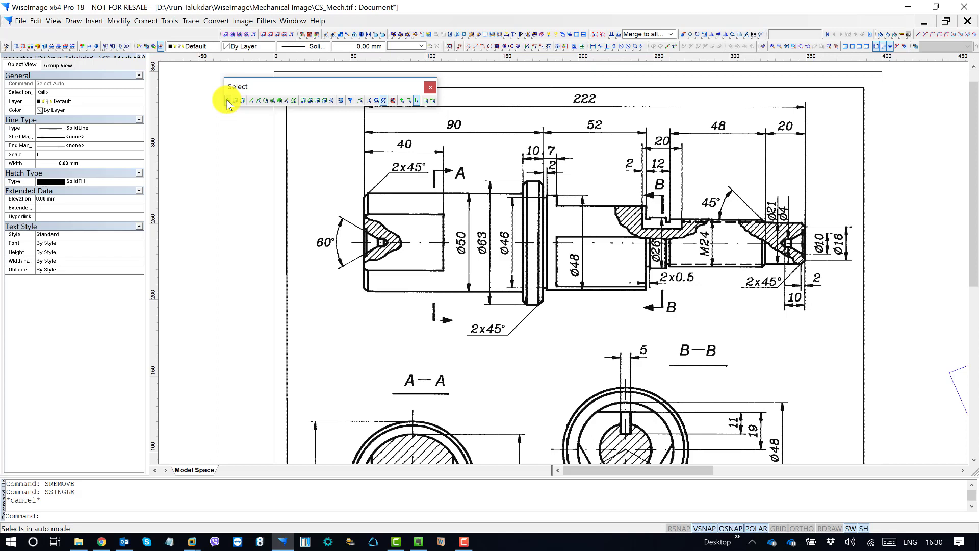
pyautogui.click(377, 102)
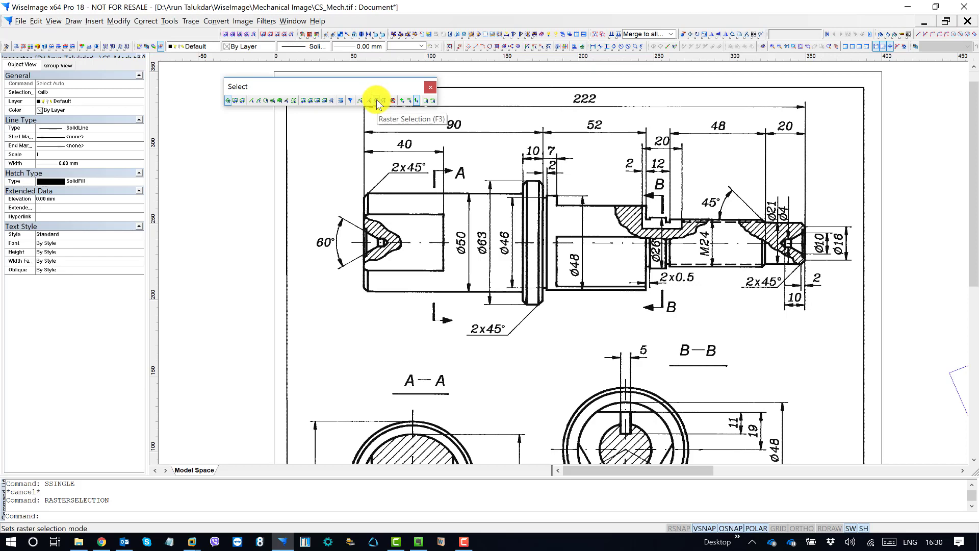
pyautogui.click(231, 103)
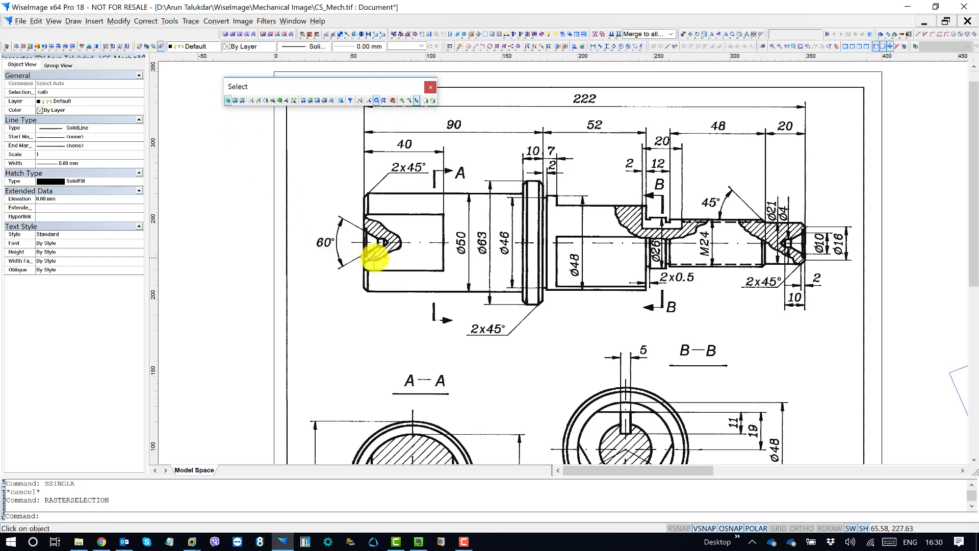
# Step: Select the raster arc around the hatched core of section B-B, replace it with the larger surrounding arc, and clear the selection
pyautogui.scroll(-5, 423, 325)
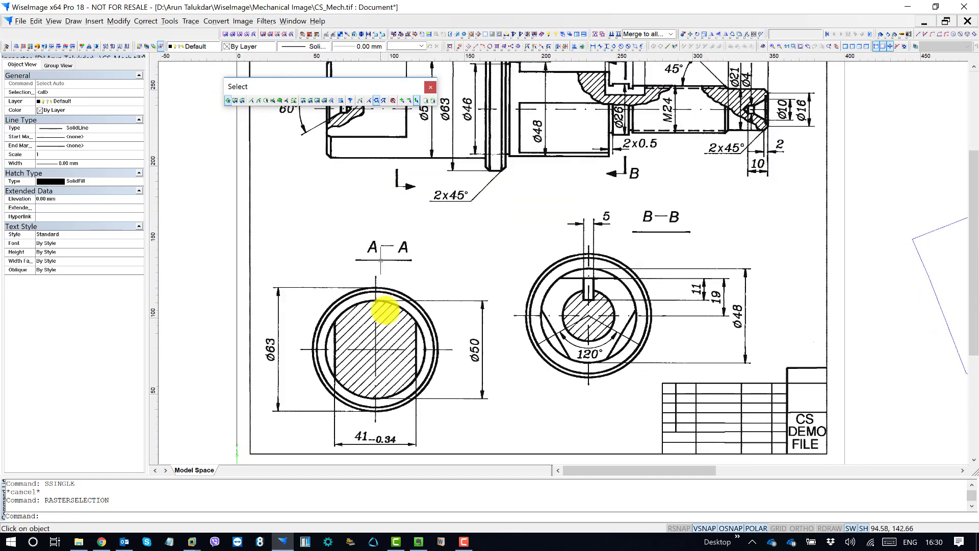
pyautogui.scroll(4, 501, 247)
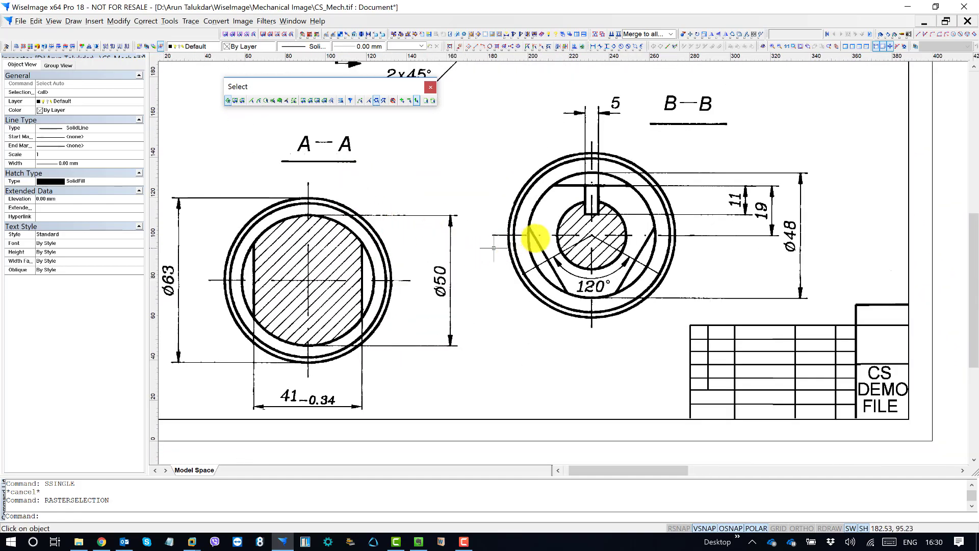
pyautogui.scroll(2, 556, 217)
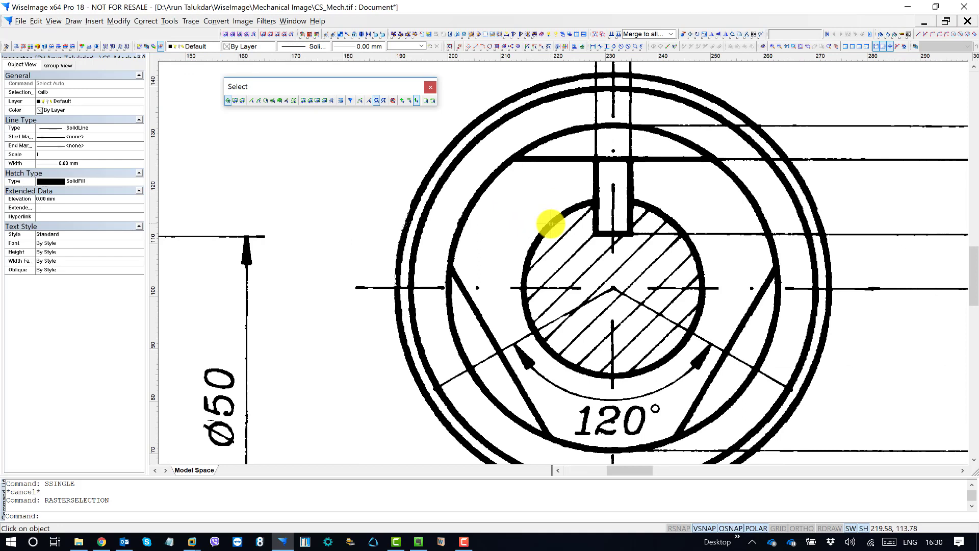
pyautogui.click(551, 223)
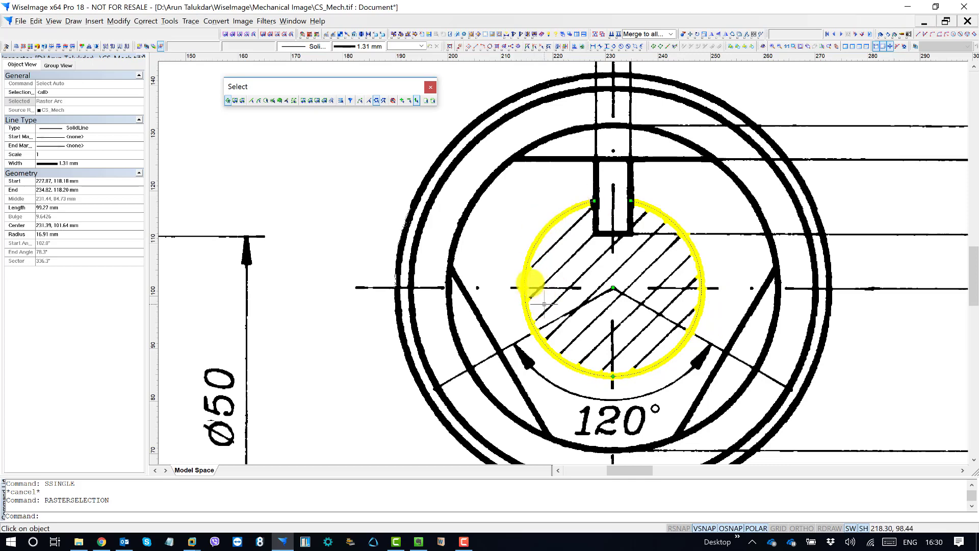
pyautogui.click(487, 185)
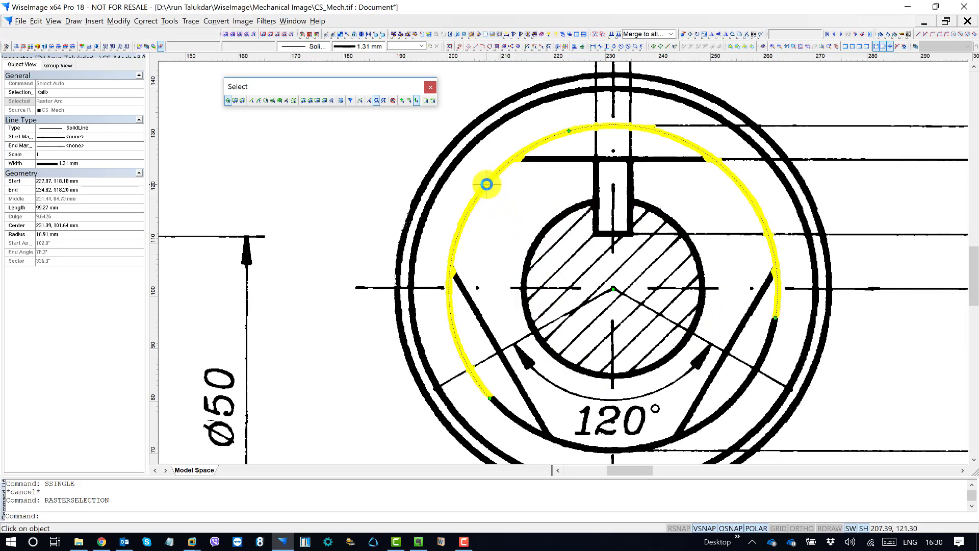
pyautogui.moveTo(555, 283)
pyautogui.mouseDown(button='middle')
pyautogui.moveTo(546, 228)
pyautogui.moveTo(554, 250)
pyautogui.mouseUp(button='middle')
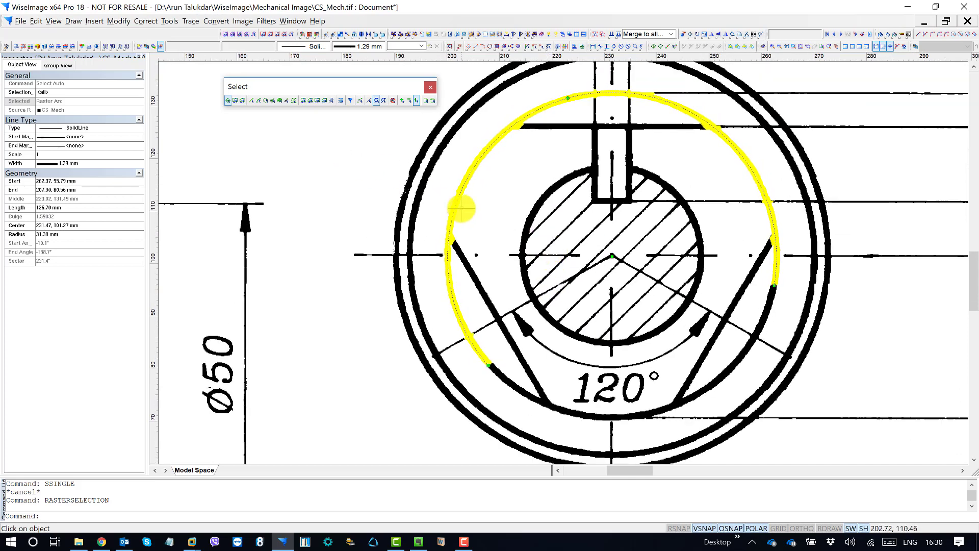
pyautogui.click(375, 101)
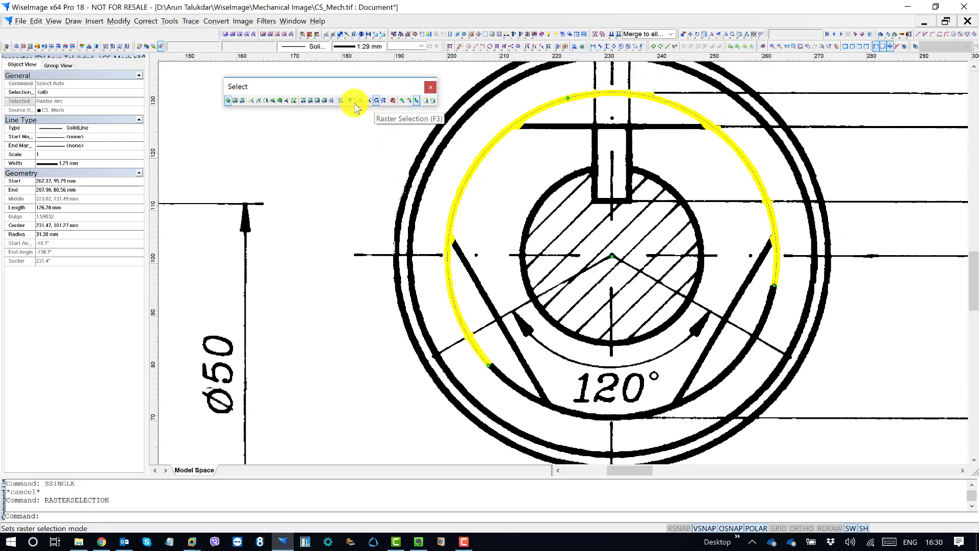
pyautogui.click(228, 102)
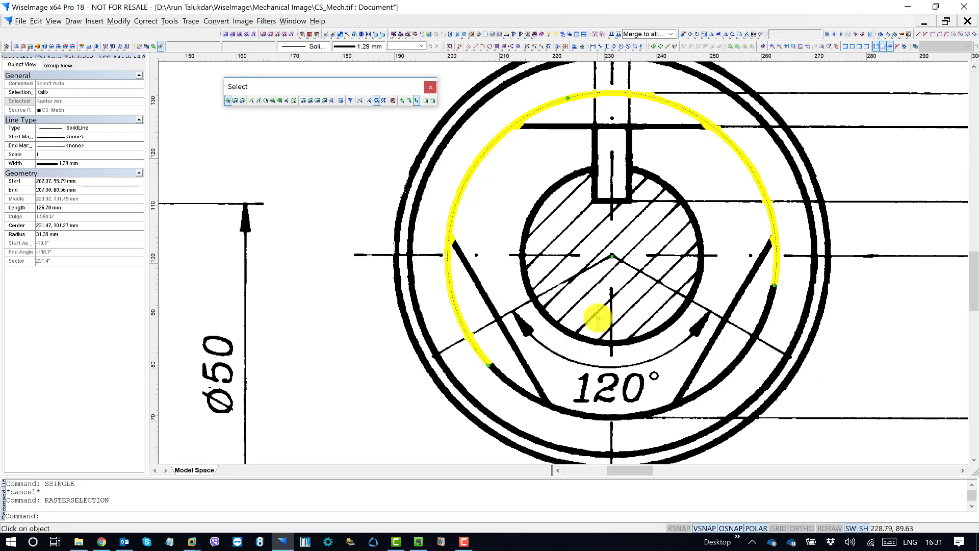
pyautogui.press('Escape')
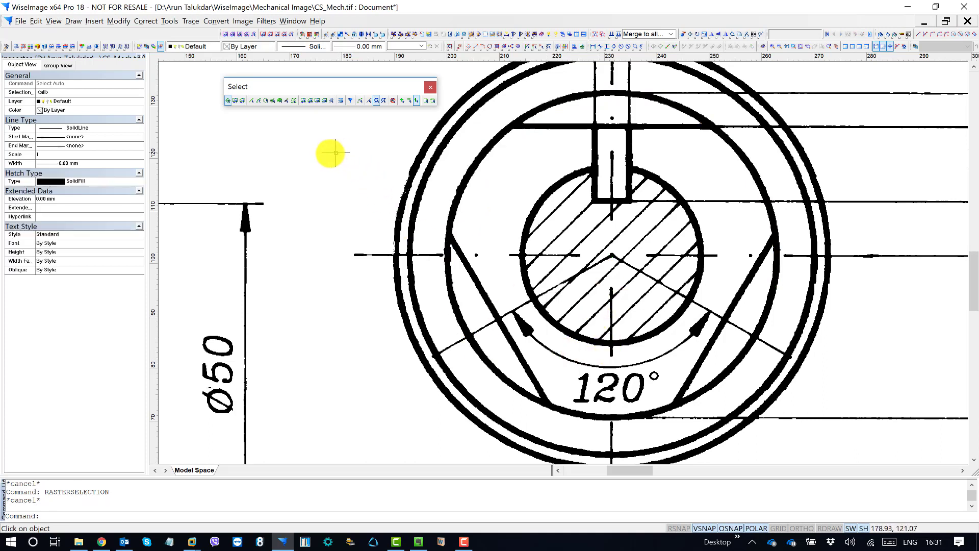
# Step: Activate circle selection for raster objects and mark two trial diameters in the empty area beside section B-B
pyautogui.click(267, 102)
pyautogui.click(323, 243)
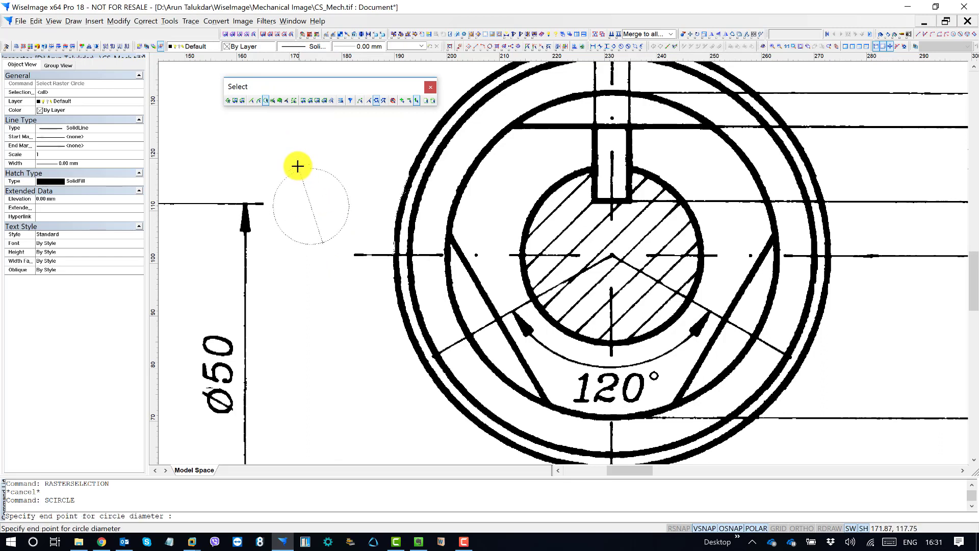
pyautogui.click(324, 192)
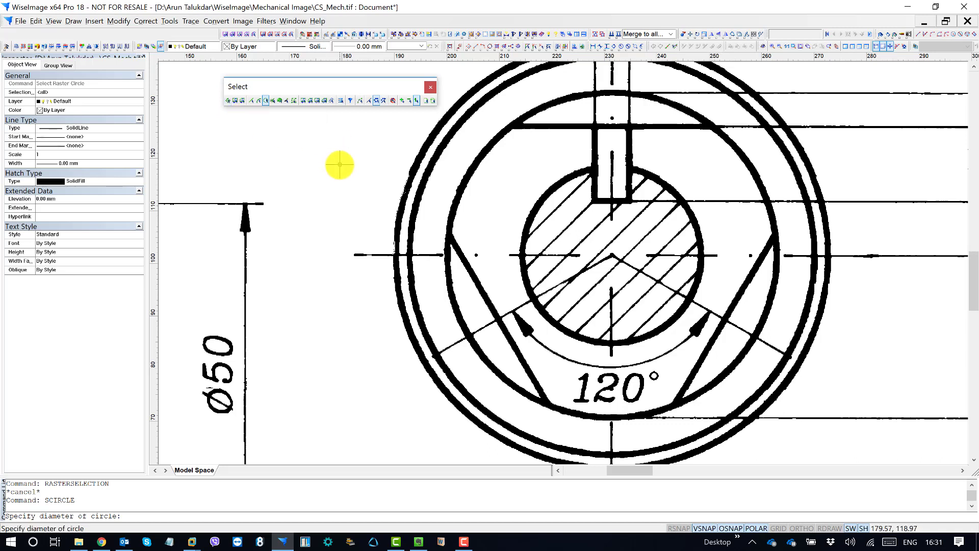
pyautogui.click(376, 101)
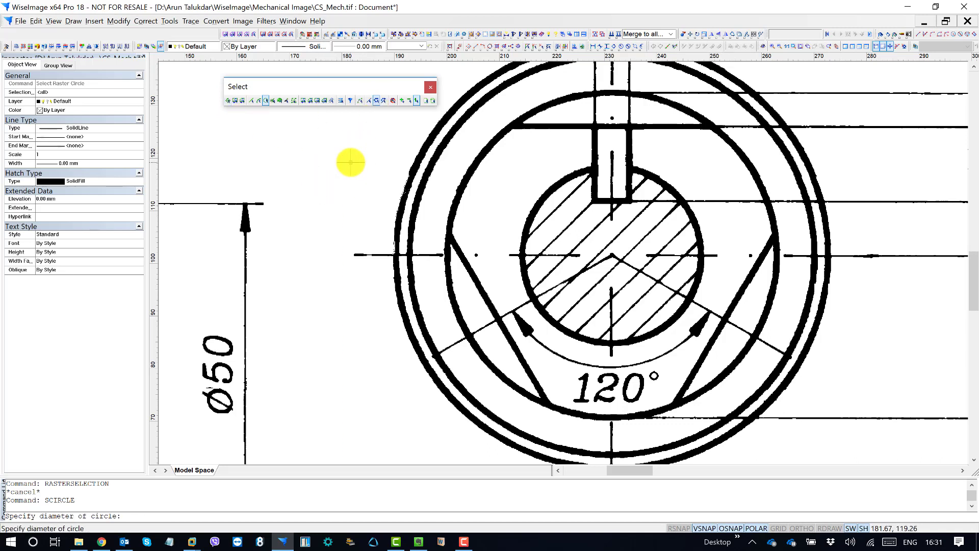
pyautogui.click(353, 190)
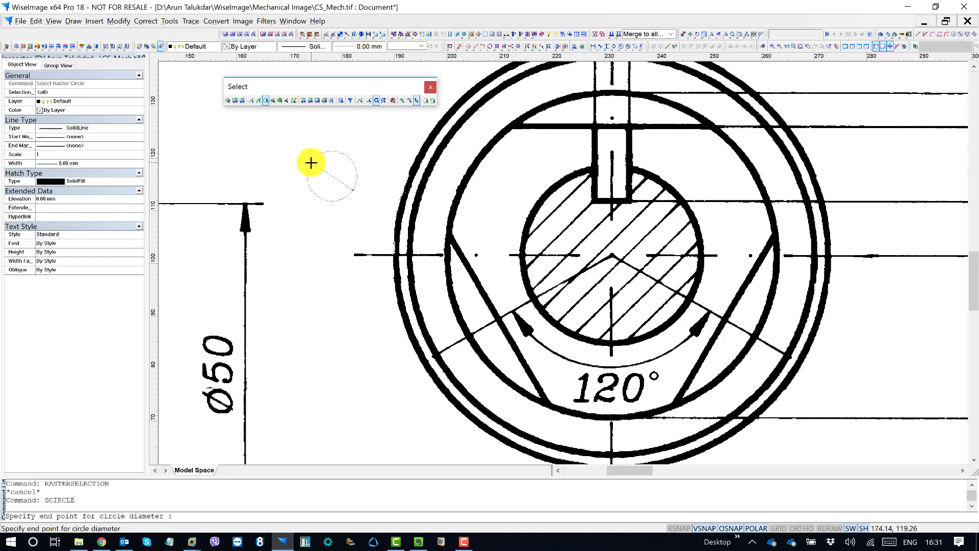
pyautogui.click(311, 163)
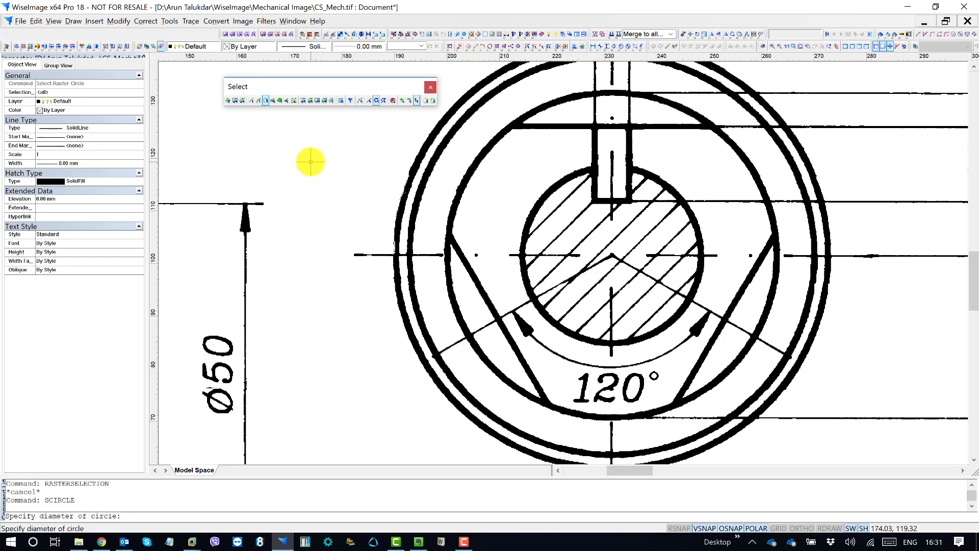
# Step: Select the raster circle just inside section B-B's double outer ring by marking its diameter, and clear the selection
pyautogui.click(545, 107)
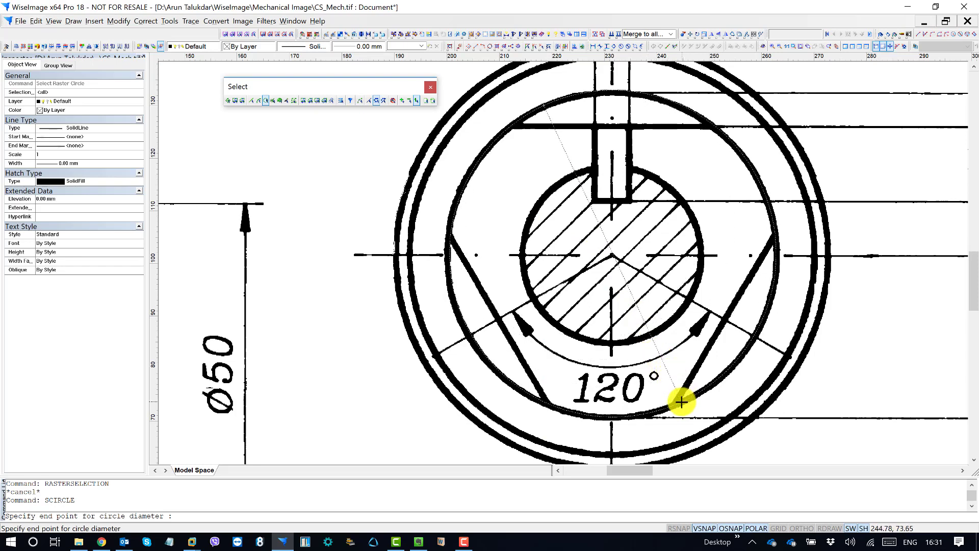
pyautogui.click(681, 402)
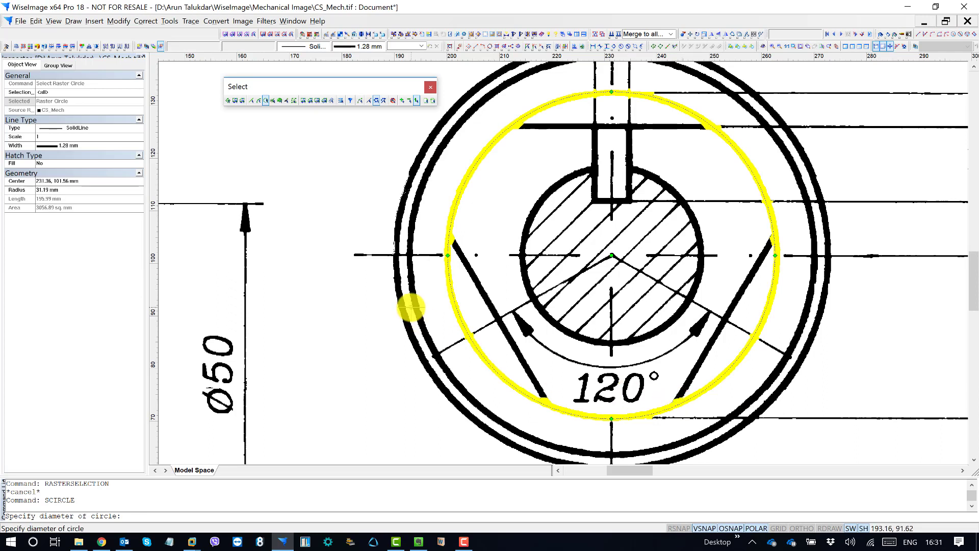
pyautogui.press('Escape')
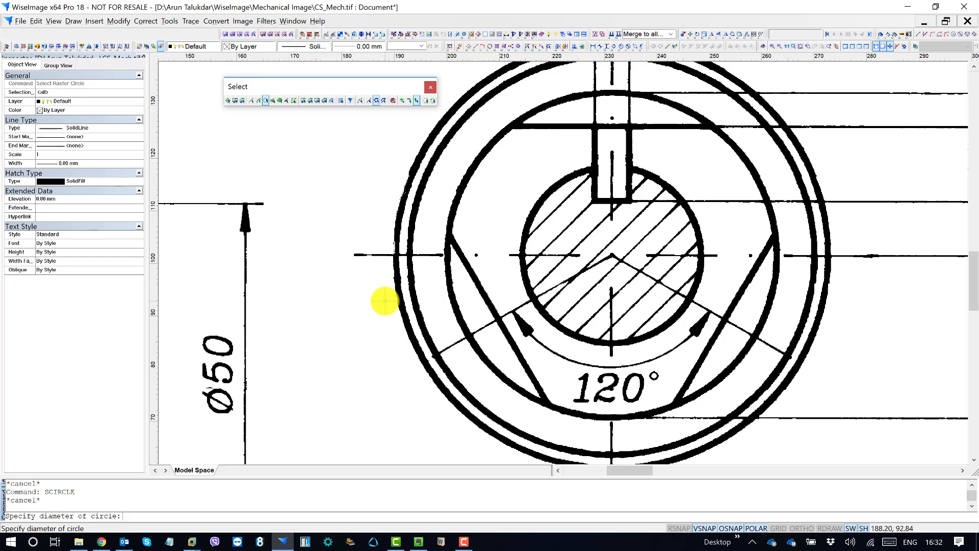
# Step: Switch back to automatic object selection
pyautogui.scroll(-5, 449, 247)
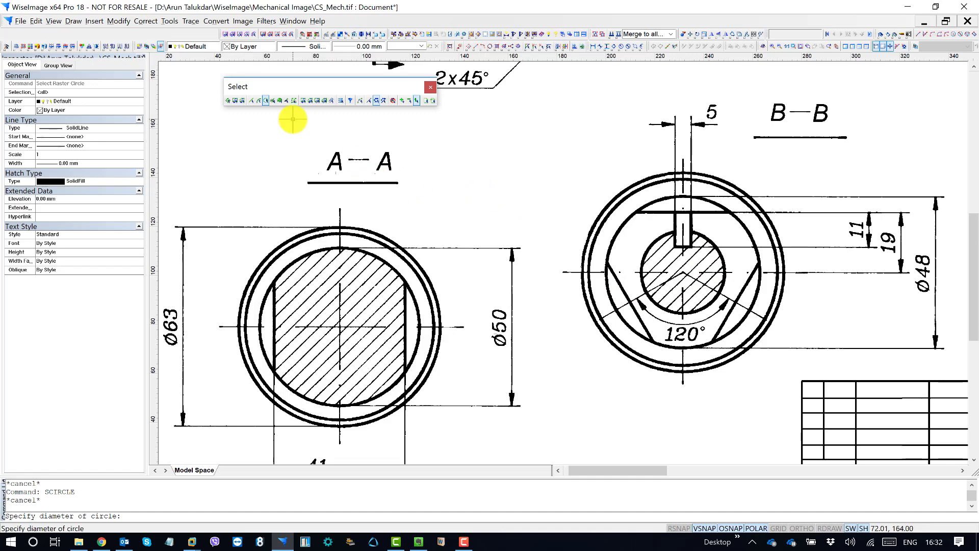
pyautogui.click(228, 100)
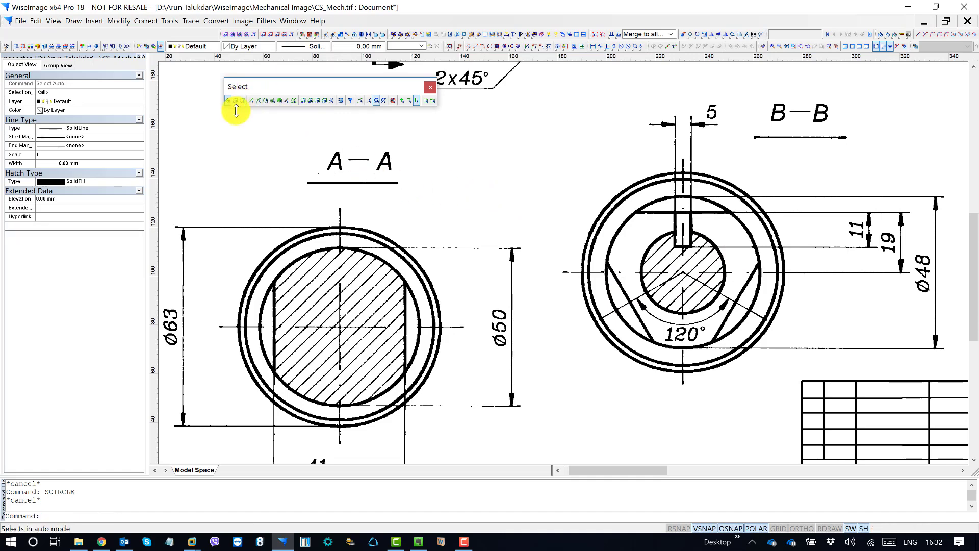
pyautogui.scroll(2, 444, 240)
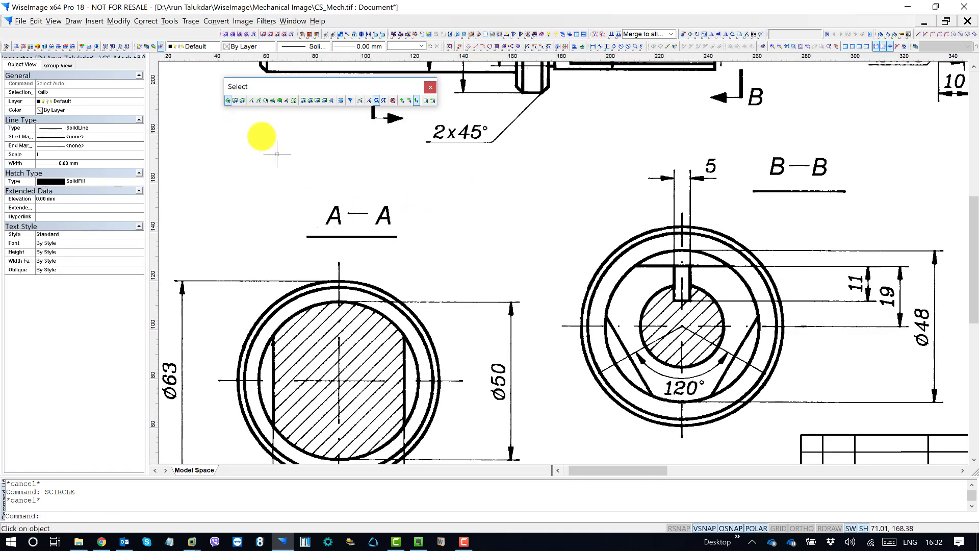
pyautogui.scroll(2, 370, 245)
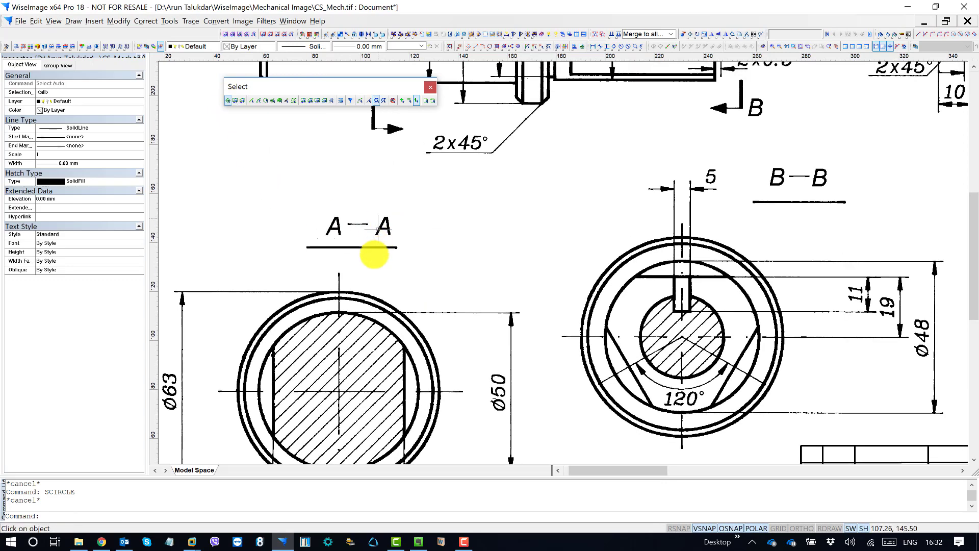
pyautogui.scroll(3, 366, 246)
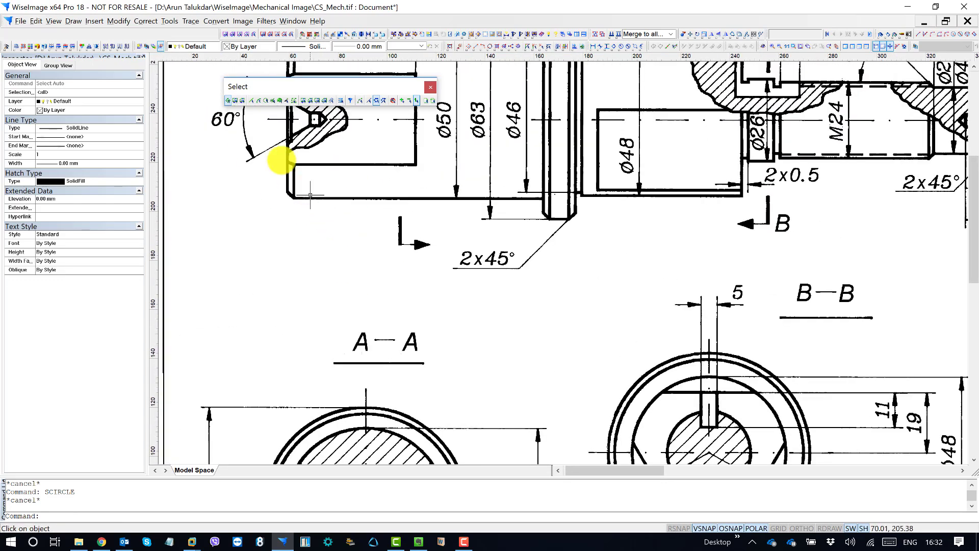
# Step: Select the A-A section title and its underline with a selection rectangle about 71 by 33 mm
pyautogui.click(237, 101)
pyautogui.scroll(-1, 403, 258)
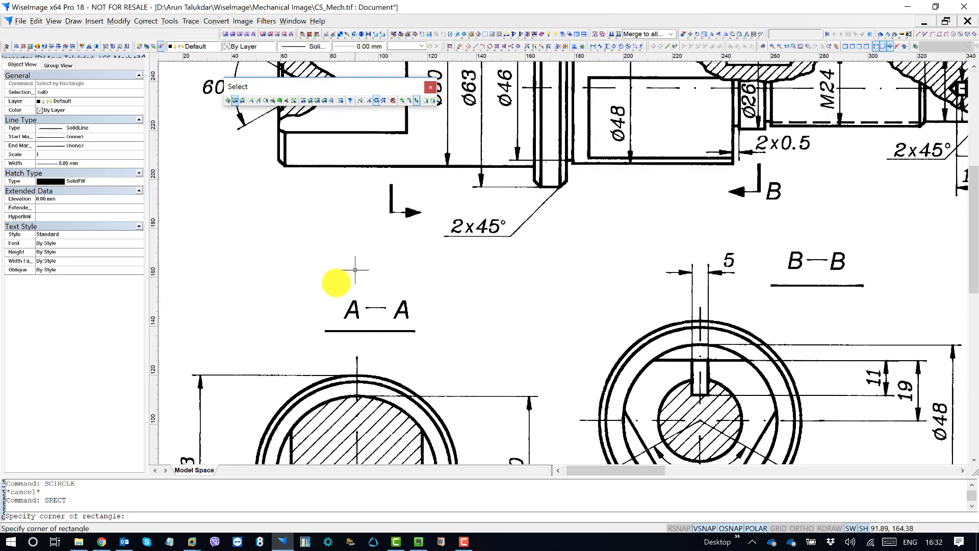
pyautogui.click(280, 266)
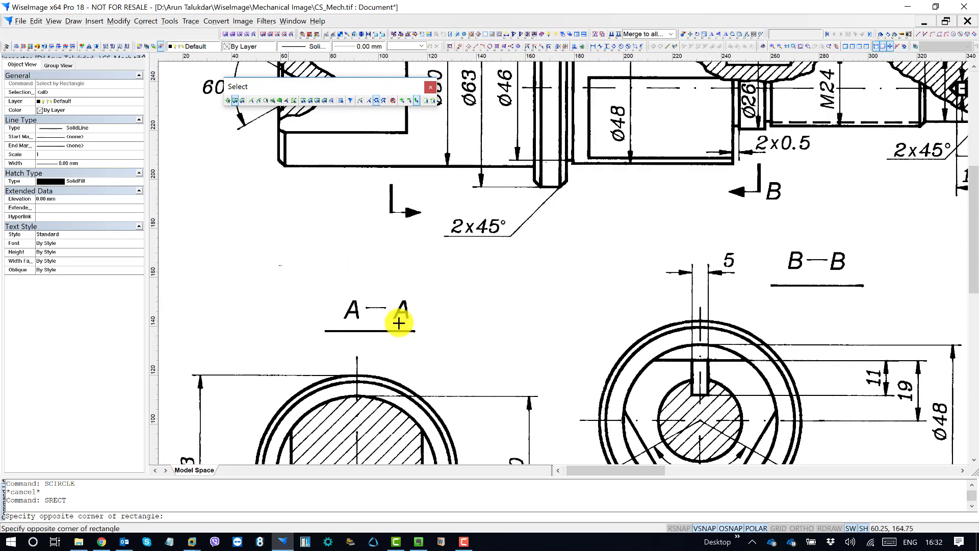
pyautogui.click(454, 345)
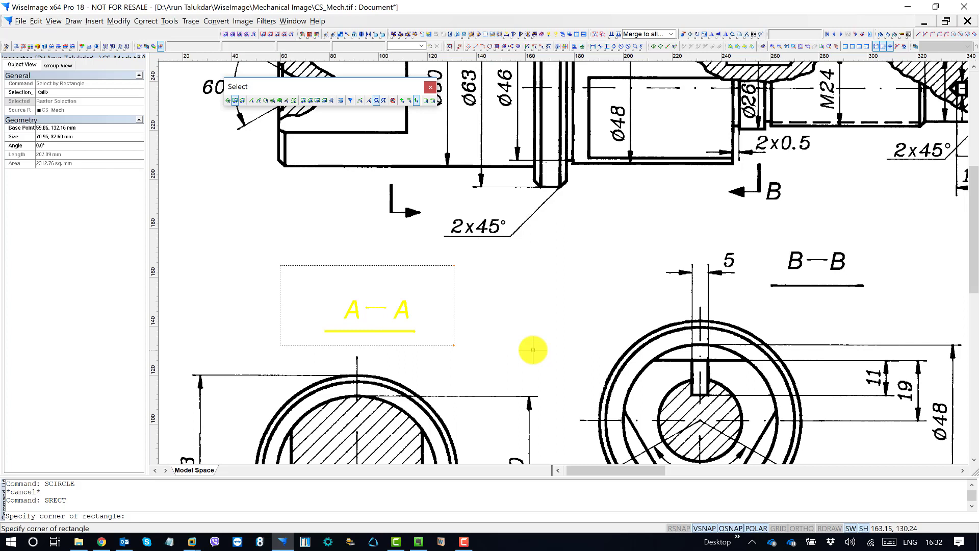
# Step: Replace the selection with a rectangle about 23 by 28 mm over part of the 2x45° note below the shaft, and clear it
pyautogui.click(494, 278)
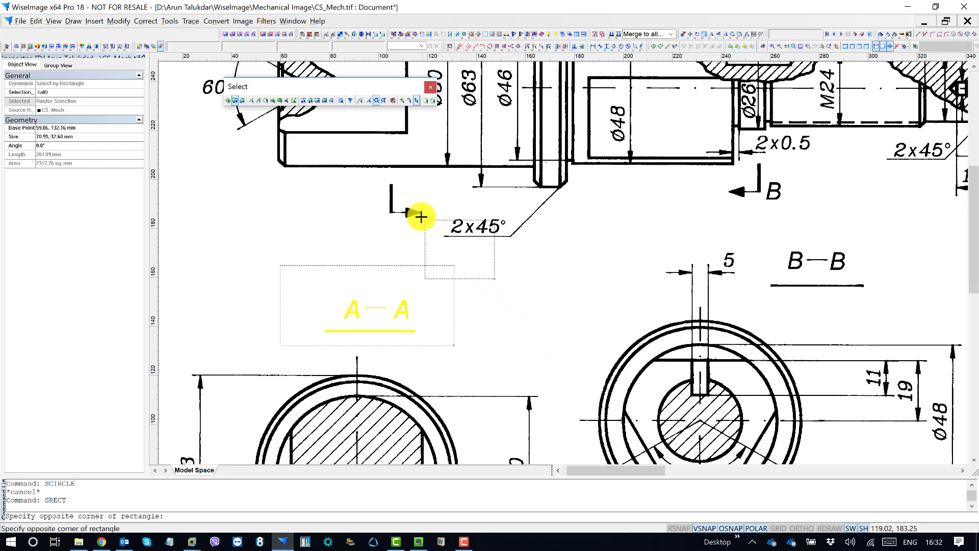
pyautogui.click(438, 210)
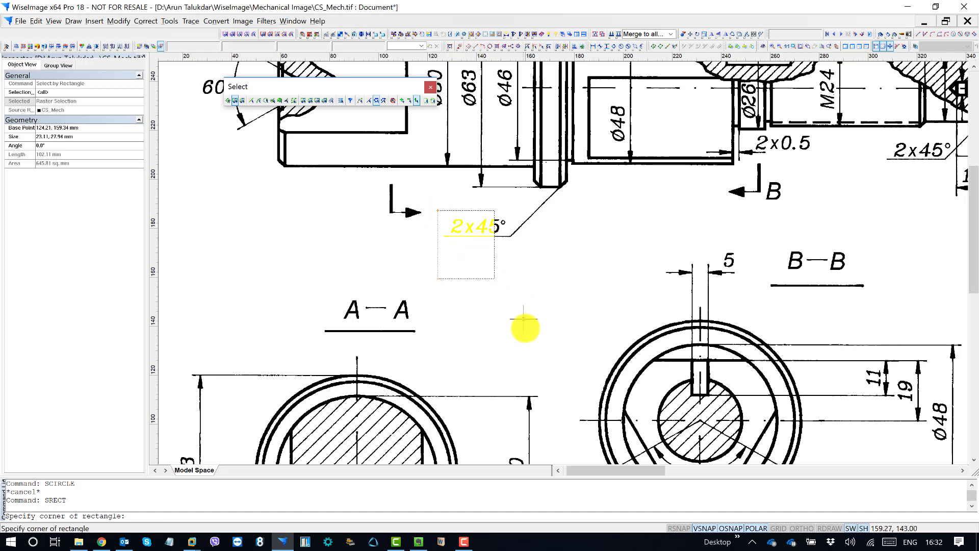
pyautogui.press('Escape')
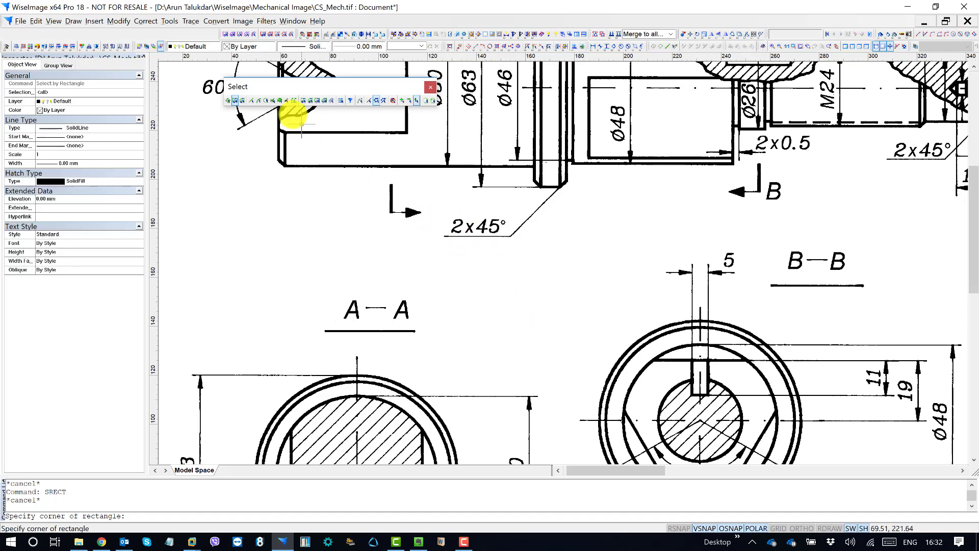
# Step: Activate polygon selection and outline an irregular multi-segment polygon in the blank area between the shaft's left end and the A-A title
pyautogui.moveTo(415, 244); pyautogui.dragTo(388, 267, button='middle')
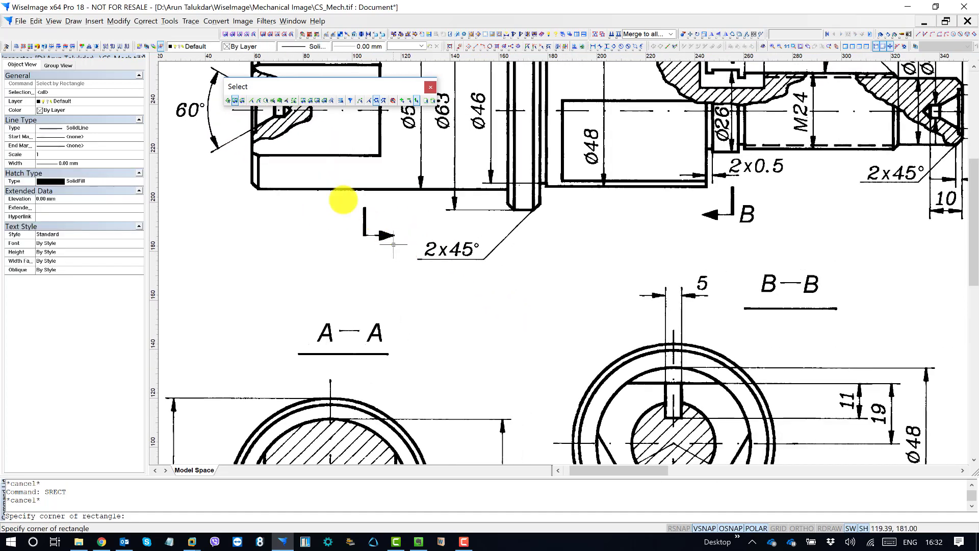
pyautogui.click(245, 104)
pyautogui.scroll(-1, 487, 222)
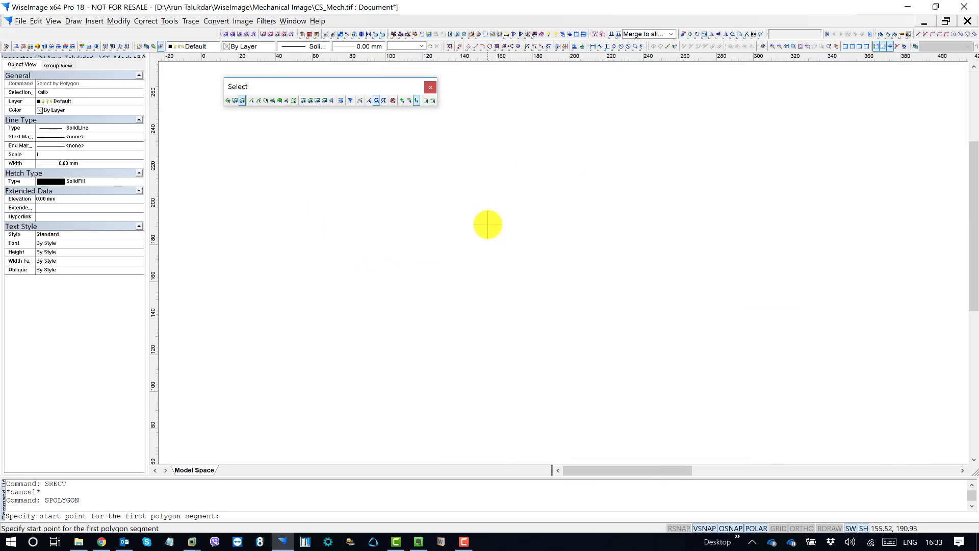
pyautogui.moveTo(541, 321)
pyautogui.mouseDown(button='middle')
pyautogui.moveTo(452, 229)
pyautogui.moveTo(501, 359)
pyautogui.mouseUp(button='middle')
pyautogui.click(264, 345)
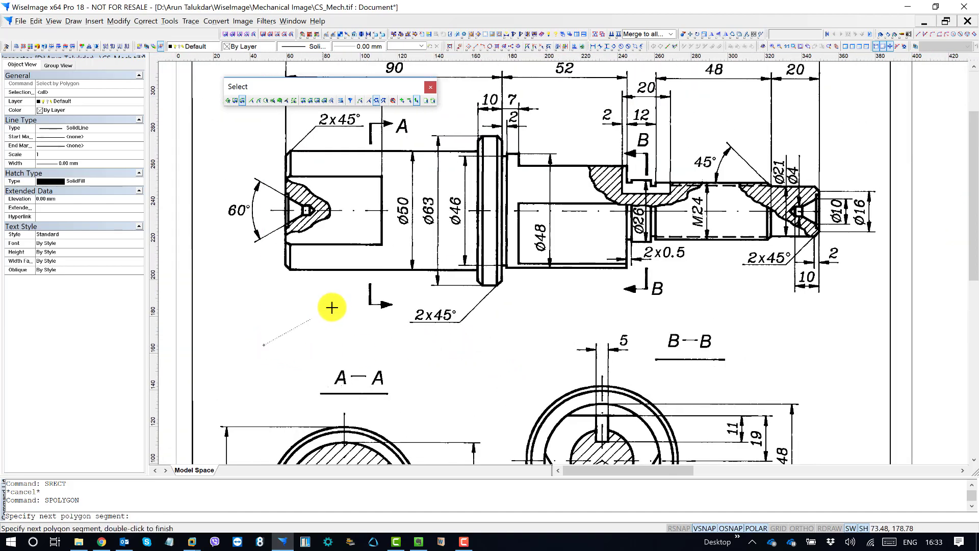
pyautogui.click(335, 306)
pyautogui.click(336, 350)
pyautogui.click(278, 377)
pyautogui.click(237, 364)
pyautogui.click(244, 313)
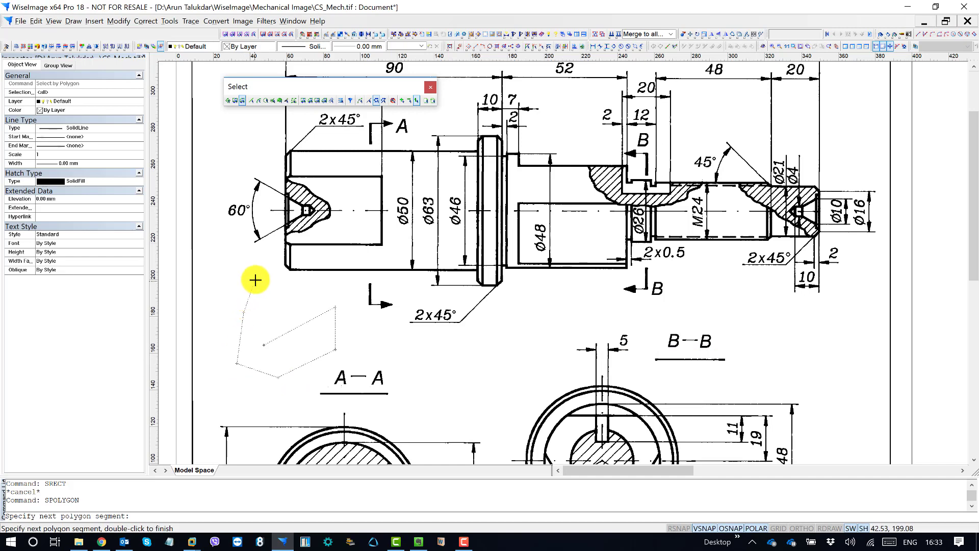
pyautogui.click(256, 279)
pyautogui.click(268, 279)
pyautogui.click(275, 288)
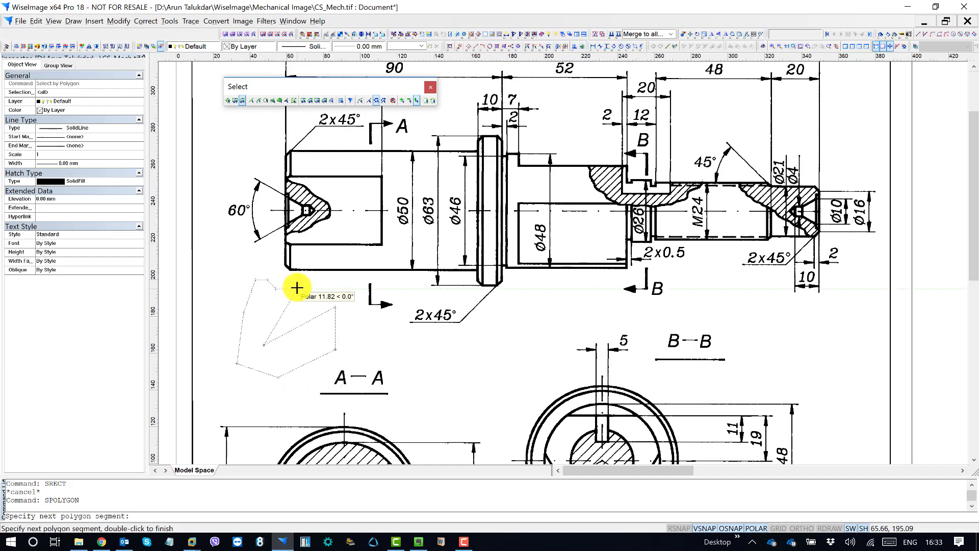
pyautogui.doubleClick(298, 285)
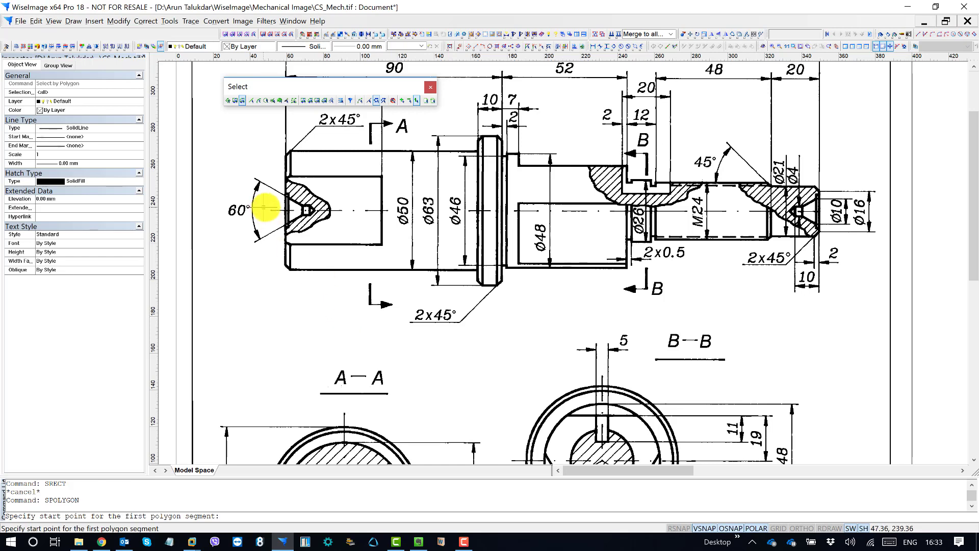
# Step: Select the hatched broken-out section at the shaft's left end by outlining it with a closed selection polygon
pyautogui.scroll(2, 449, 245)
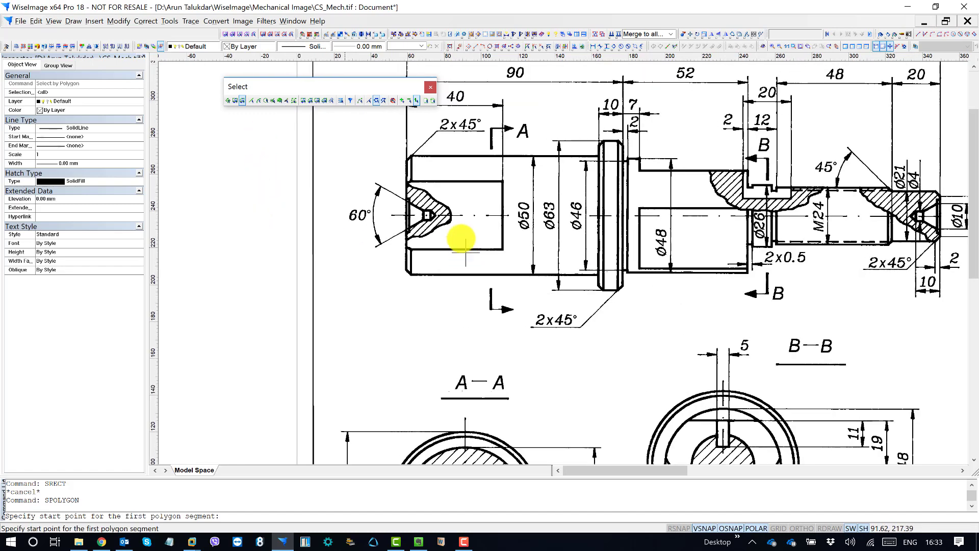
pyautogui.scroll(1, 421, 202)
pyautogui.click(379, 170)
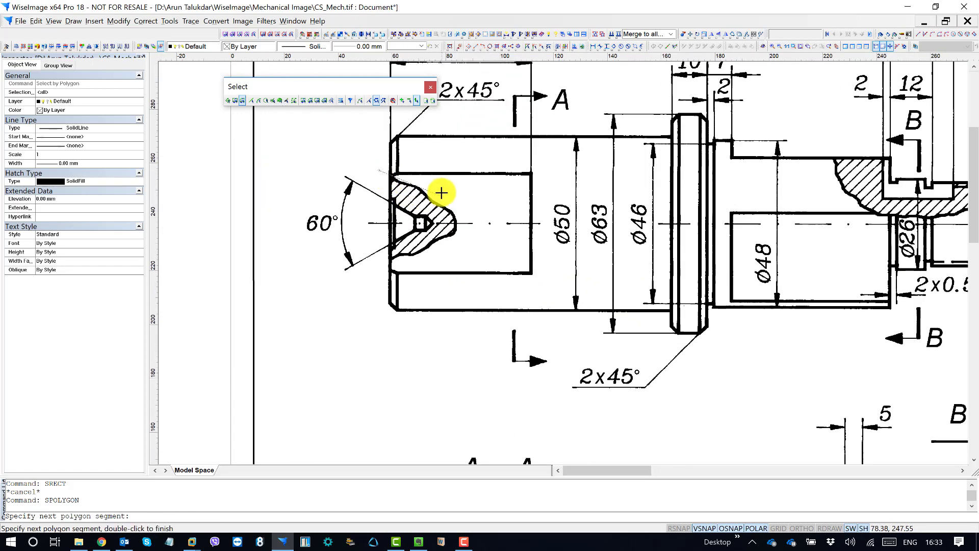
pyautogui.click(469, 208)
pyautogui.click(460, 222)
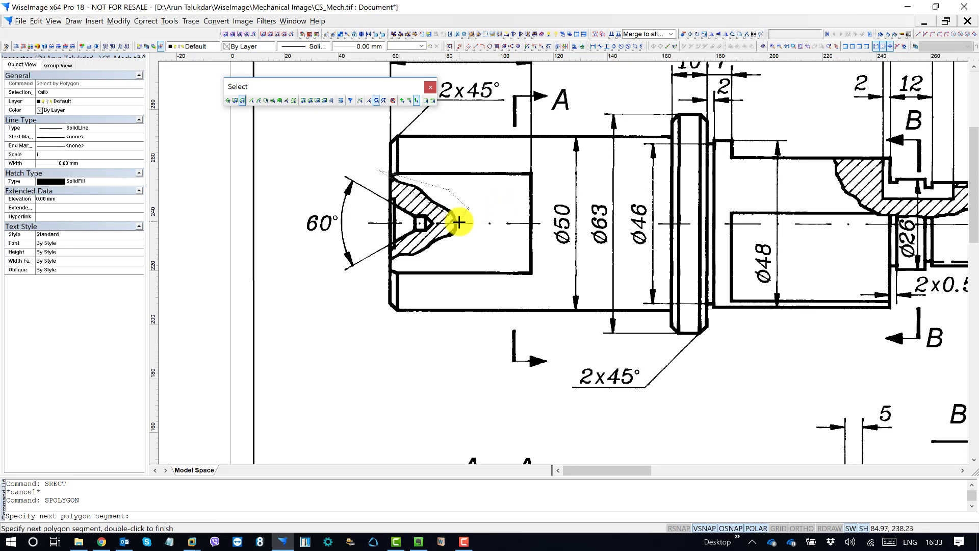
pyautogui.click(457, 246)
pyautogui.click(392, 263)
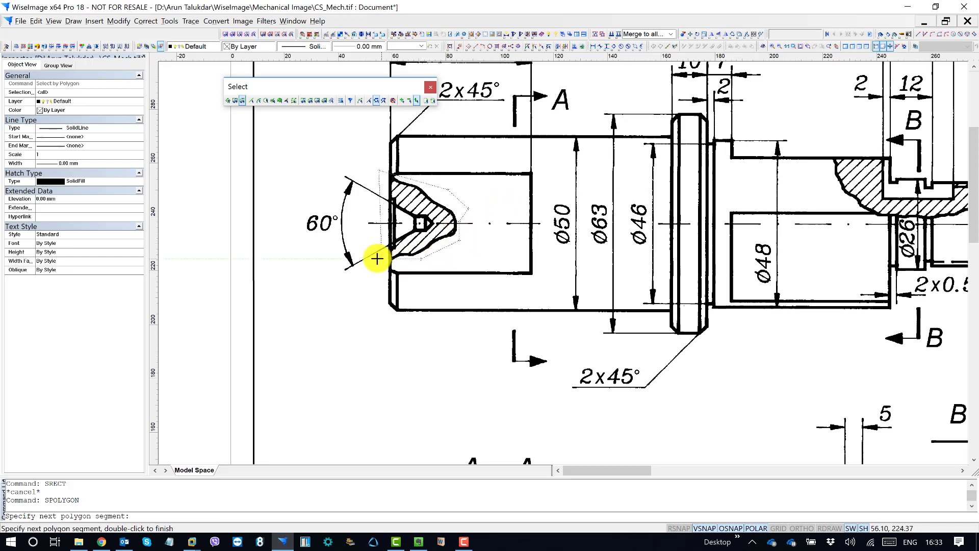
pyautogui.click(376, 258)
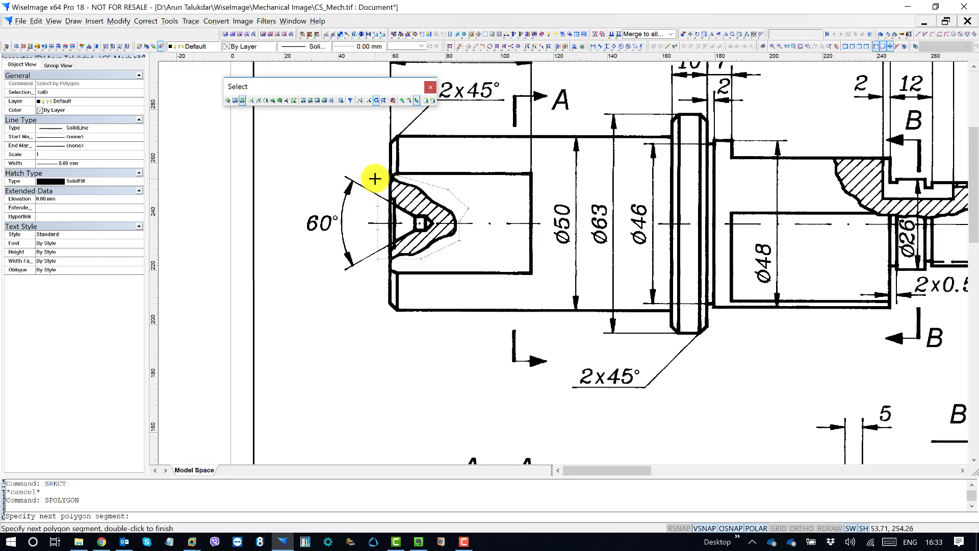
pyautogui.doubleClick(375, 179)
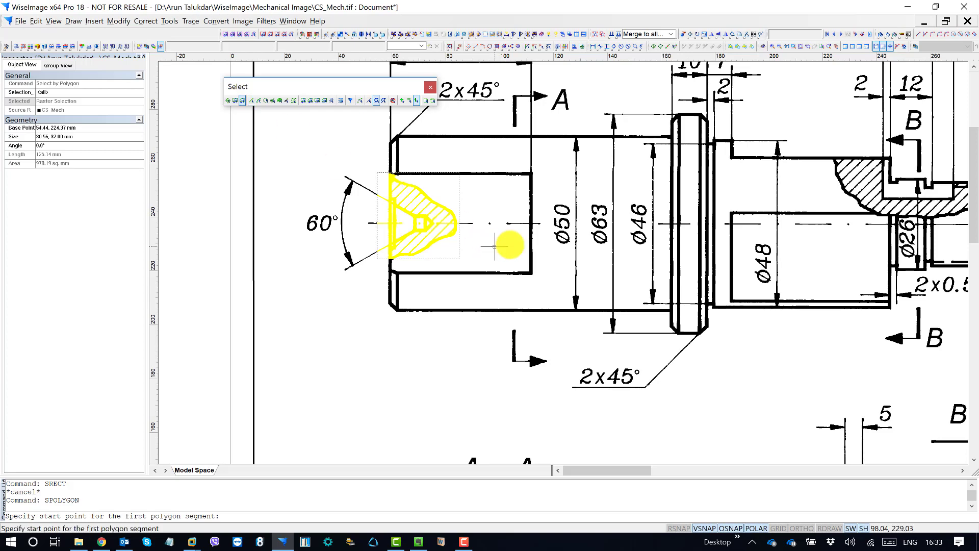
# Step: Replace the selection with a large irregular polygon, about 175 by 77 mm overall, across the shaft's collar and middle, and clear it
pyautogui.moveTo(476, 317); pyautogui.dragTo(362, 285, button='middle')
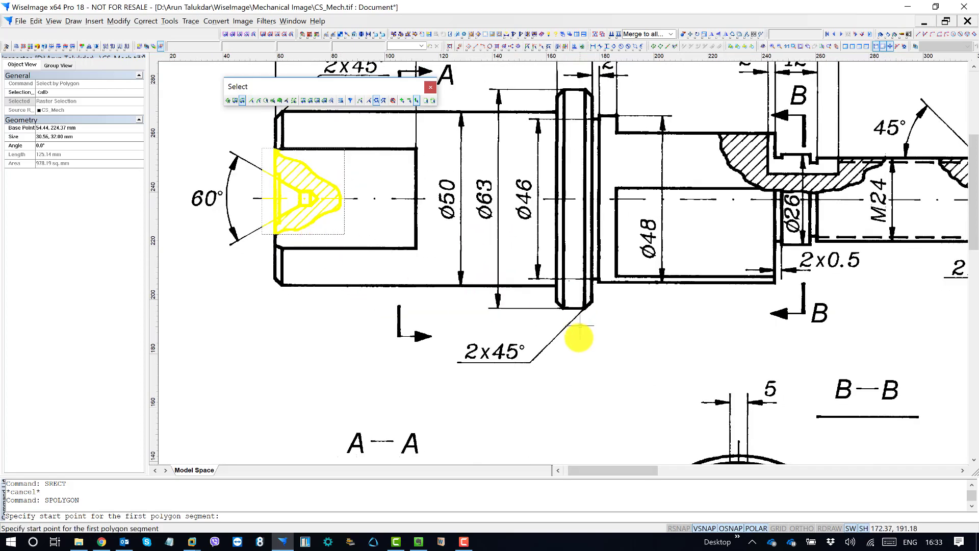
pyautogui.click(350, 353)
pyautogui.click(741, 258)
pyautogui.click(630, 336)
pyautogui.click(585, 344)
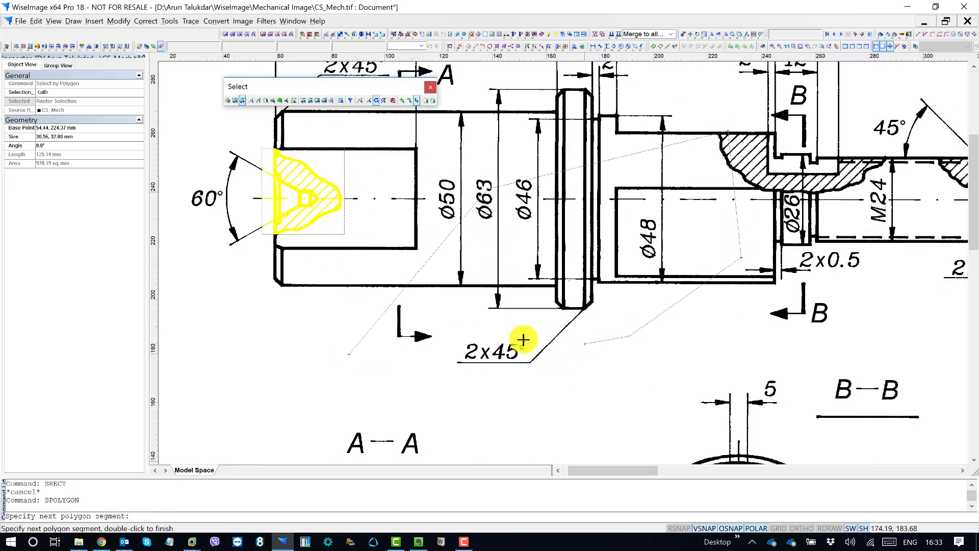
pyautogui.click(517, 336)
pyautogui.click(470, 318)
pyautogui.doubleClick(470, 318)
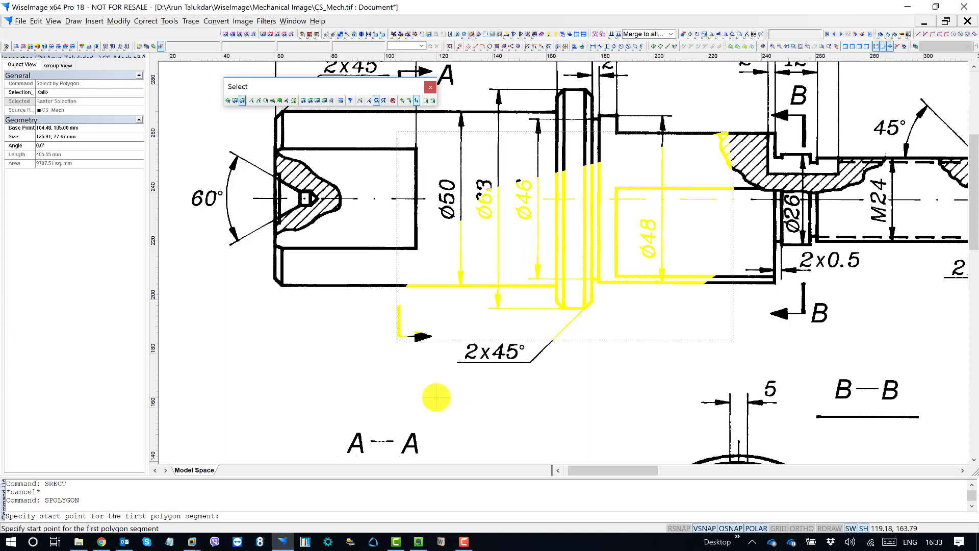
pyautogui.press('Escape')
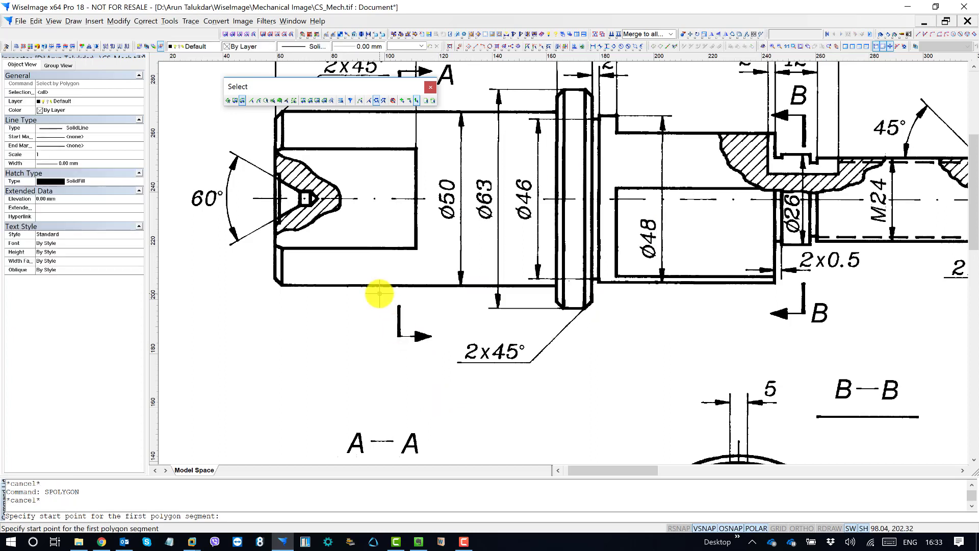
# Step: Activate raster line selection, select a segment about 27 mm long on the shaft's lower edge near its chamfered end, and clear it
pyautogui.click(228, 100)
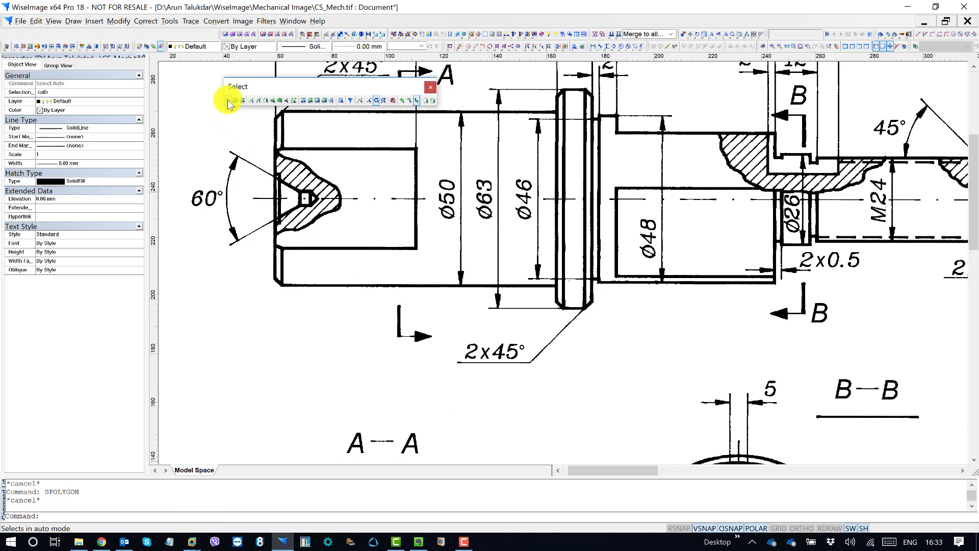
pyautogui.scroll(-1, 620, 244)
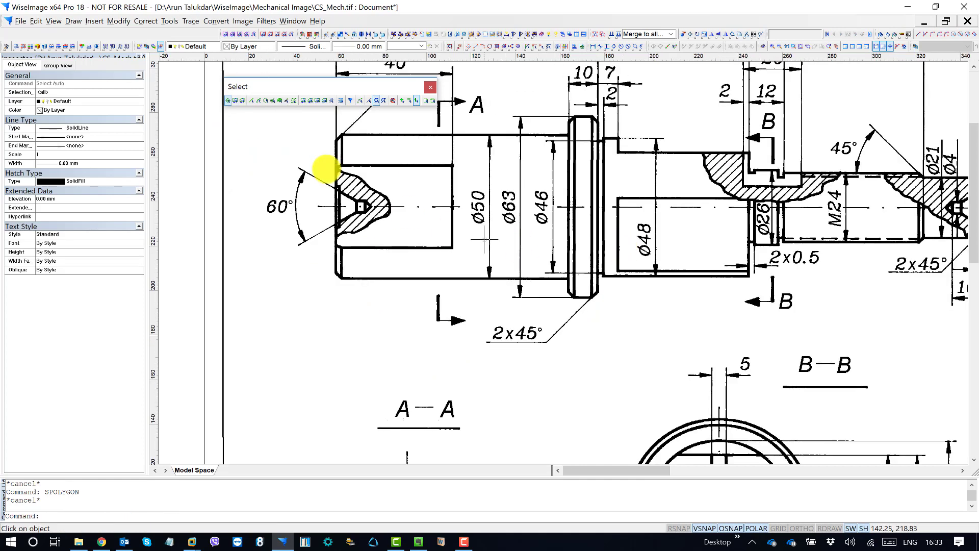
pyautogui.click(253, 102)
pyautogui.scroll(4, 383, 293)
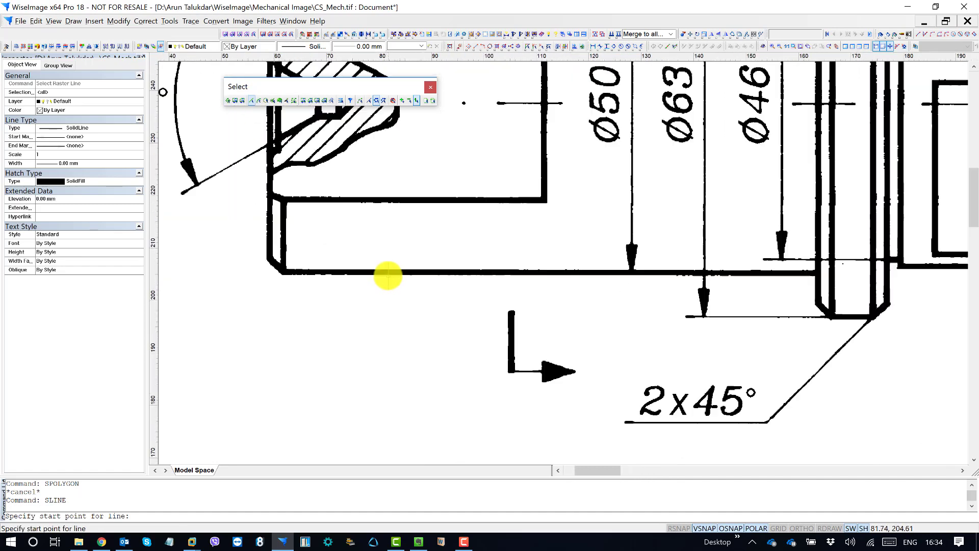
pyautogui.scroll(2, 388, 275)
pyautogui.click(383, 273)
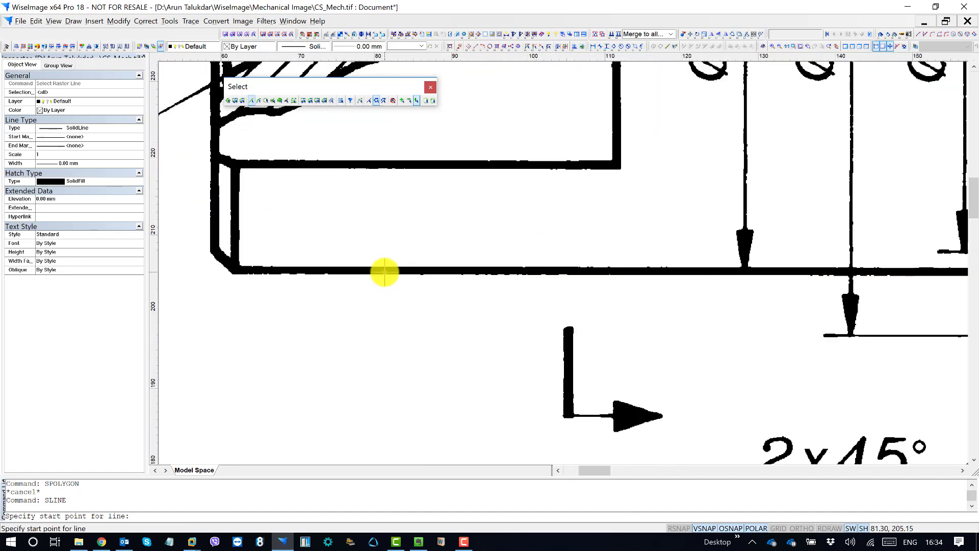
pyautogui.click(589, 272)
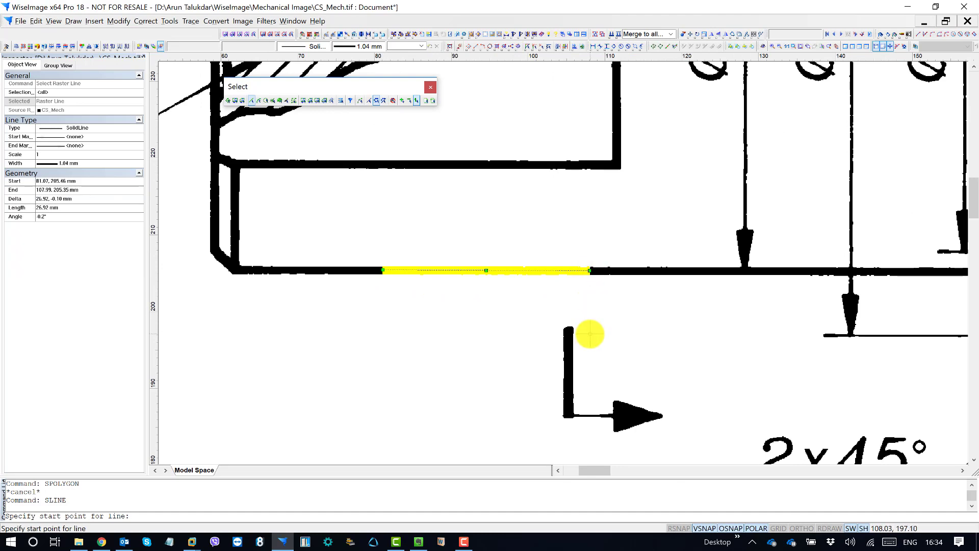
pyautogui.press('Escape')
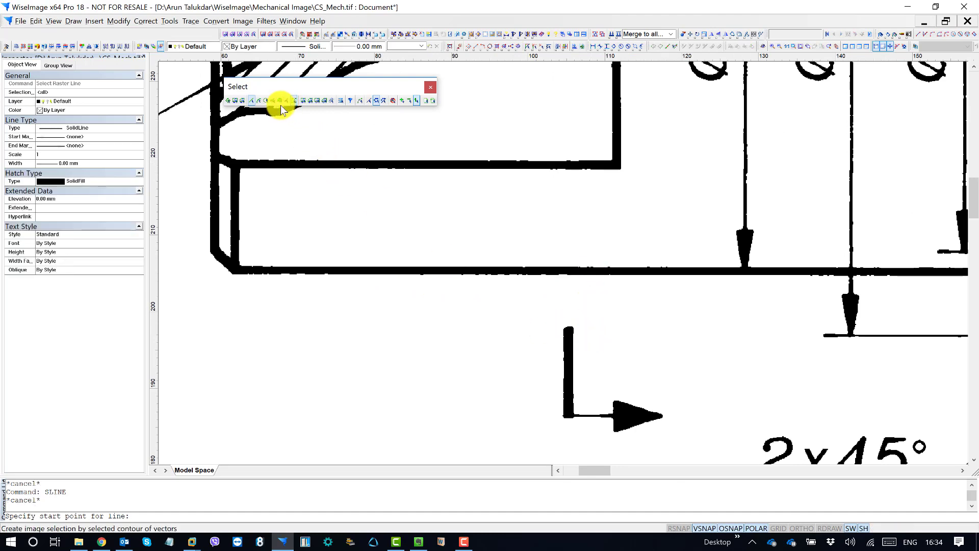
# Step: Use raster arc selection to select an arc about 27 mm long on the hatched circle of section B-B, and clear it
pyautogui.click(259, 100)
pyautogui.moveTo(754, 349)
pyautogui.mouseDown(button='middle')
pyautogui.moveTo(586, 321)
pyautogui.moveTo(502, 155)
pyautogui.mouseUp(button='middle')
pyautogui.scroll(-5, 453, 177)
pyautogui.moveTo(617, 413); pyautogui.dragTo(556, 247, button='middle')
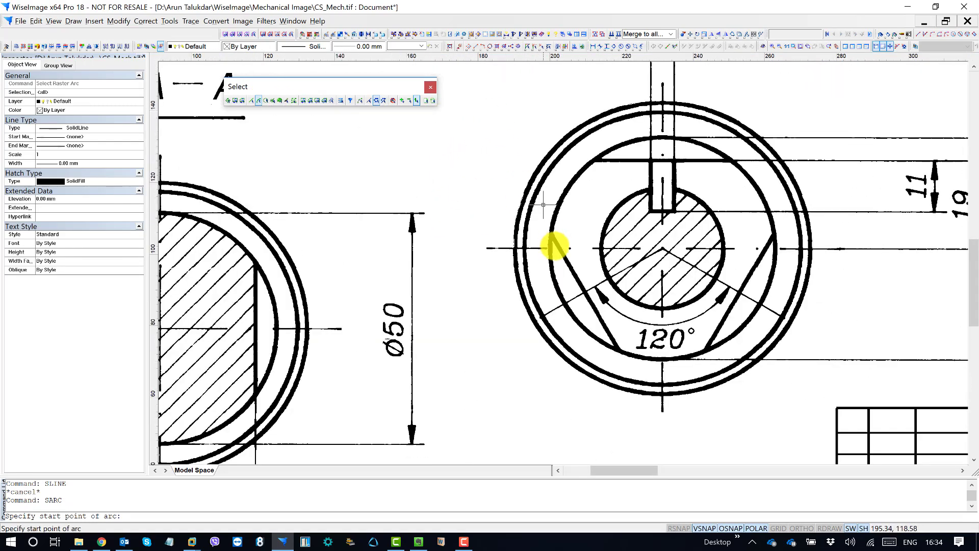
pyautogui.scroll(2, 658, 285)
pyautogui.scroll(1, 610, 228)
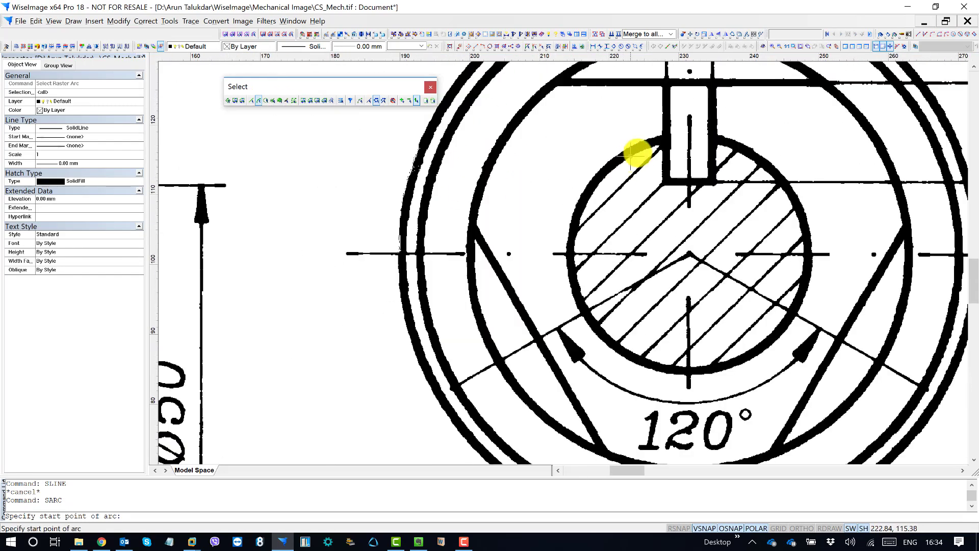
pyautogui.click(589, 186)
pyautogui.click(654, 144)
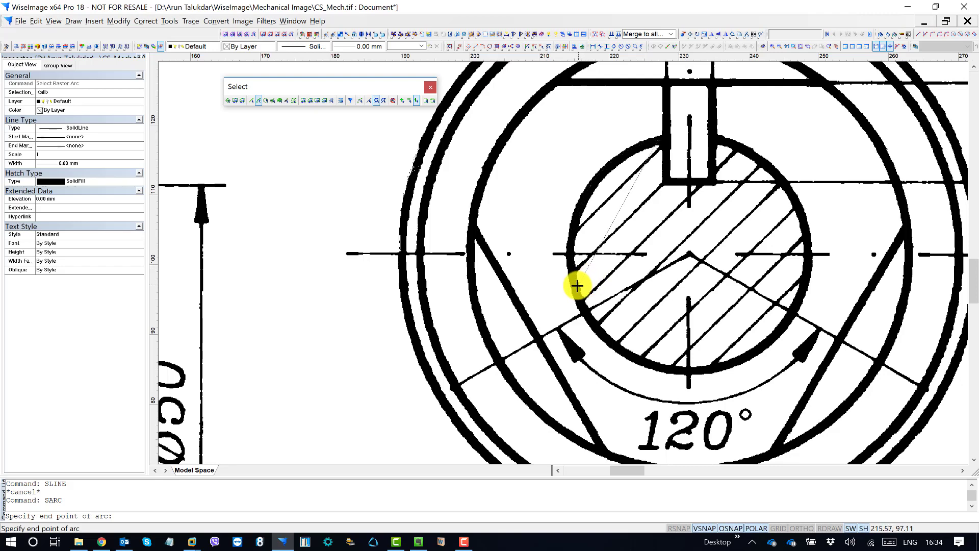
pyautogui.click(577, 286)
pyautogui.moveTo(487, 199); pyautogui.dragTo(565, 251, button='middle')
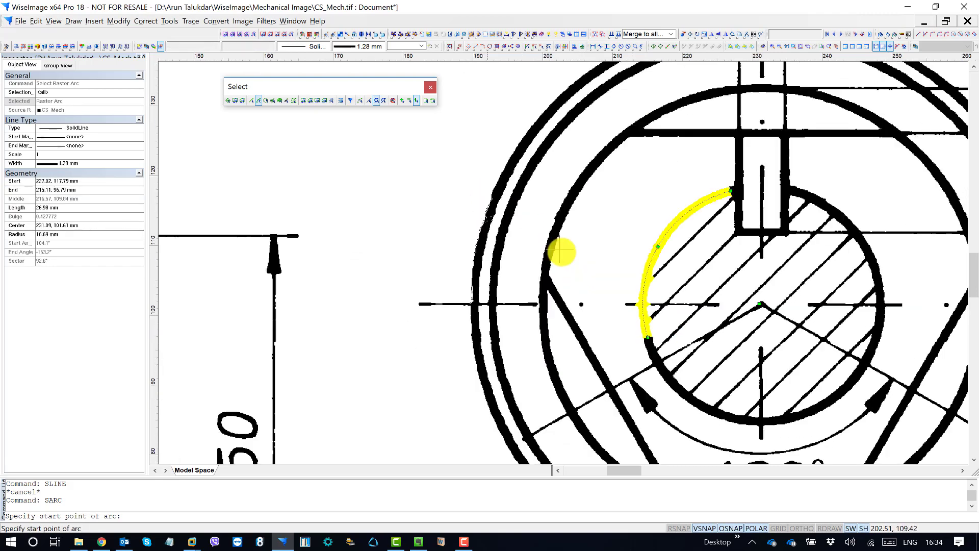
pyautogui.click(384, 102)
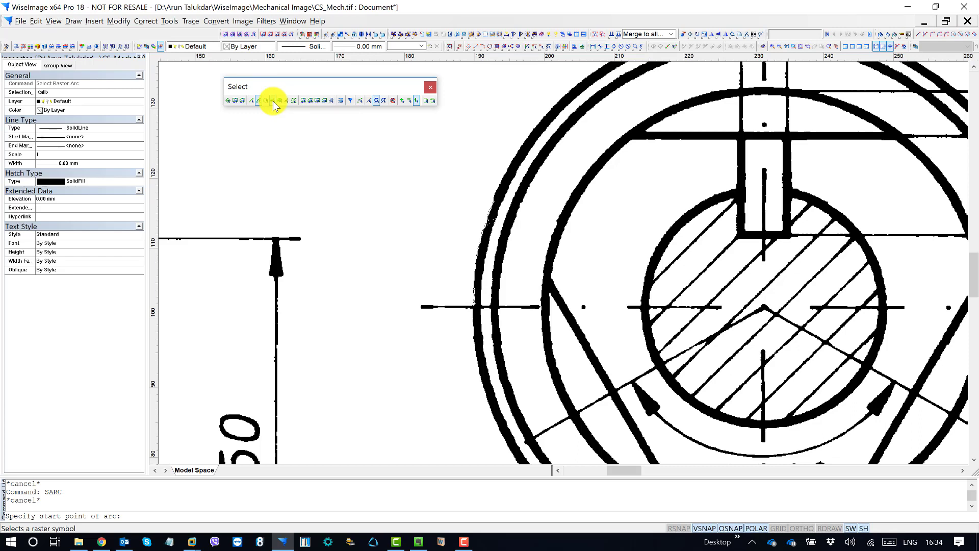
# Step: Activate raster symbol selection and bring the Ø50 dimension between sections A-A and B-B into view
pyautogui.click(274, 102)
pyautogui.moveTo(397, 215); pyautogui.dragTo(513, 201, button='middle')
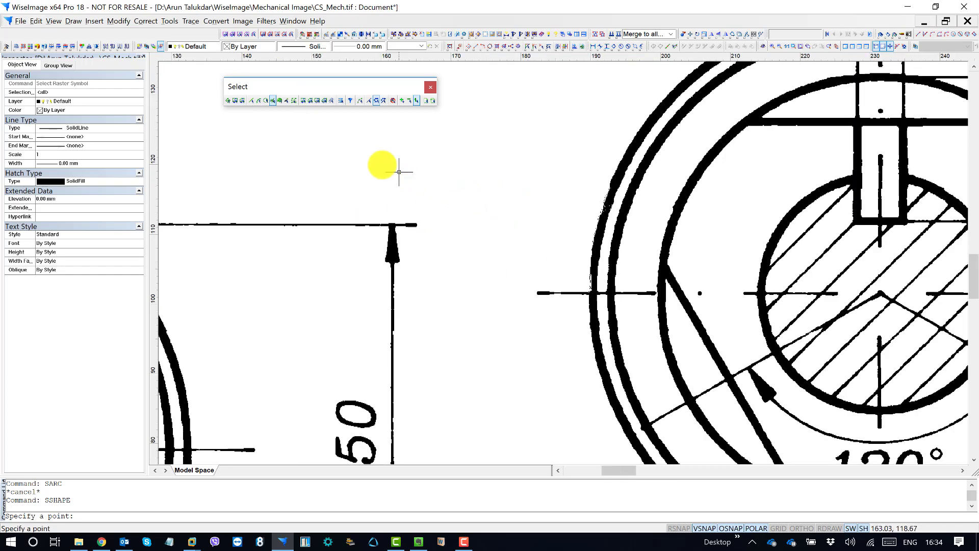
pyautogui.moveTo(384, 292); pyautogui.dragTo(477, 220, button='middle')
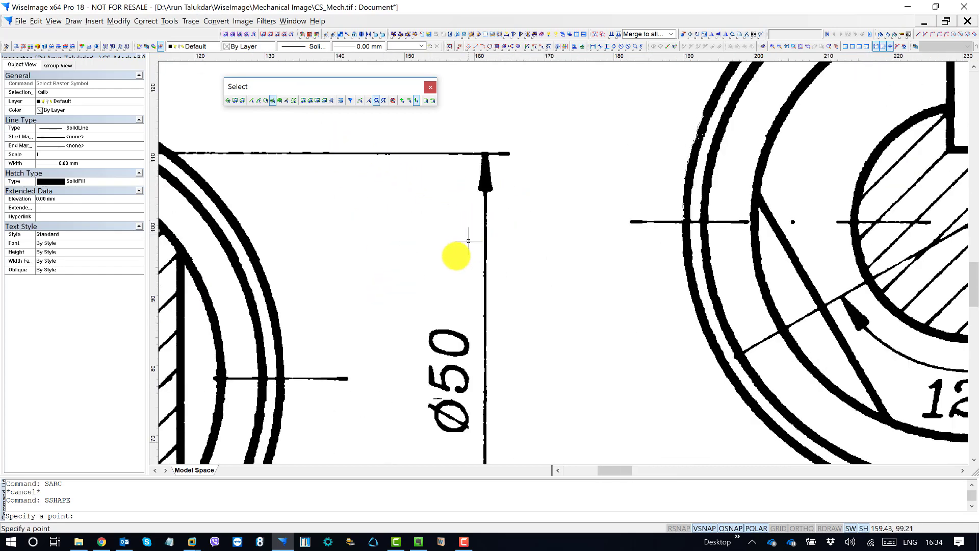
# Step: Activate raster flood fill selection and select all raster lines connected to the shaft's collar in the main view
pyautogui.click(281, 102)
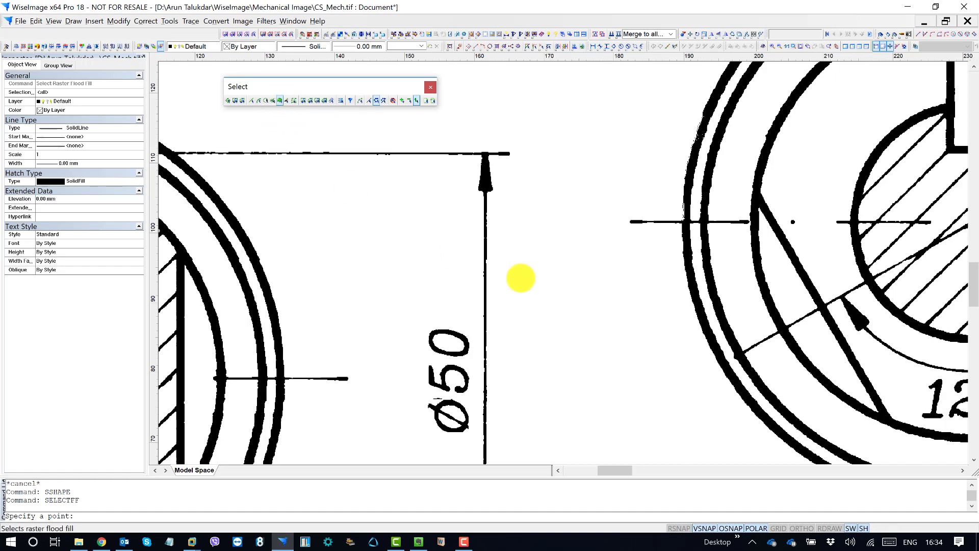
pyautogui.scroll(-3, 551, 253)
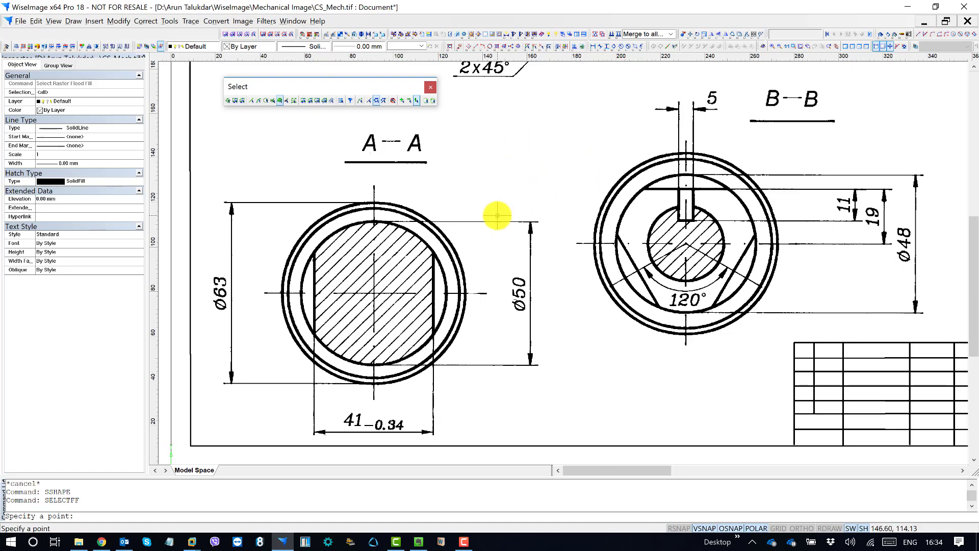
pyautogui.scroll(-2, 558, 187)
pyautogui.scroll(2, 530, 197)
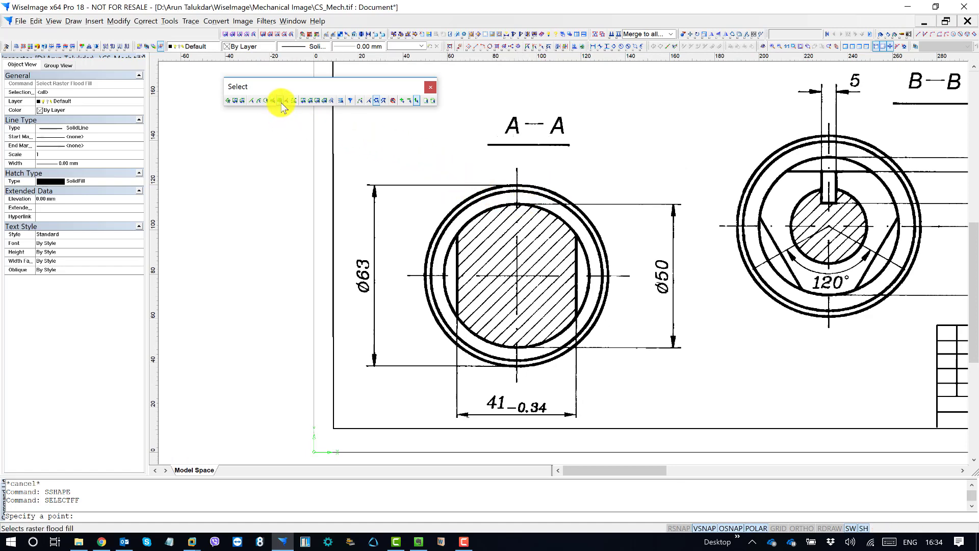
pyautogui.scroll(2, 564, 219)
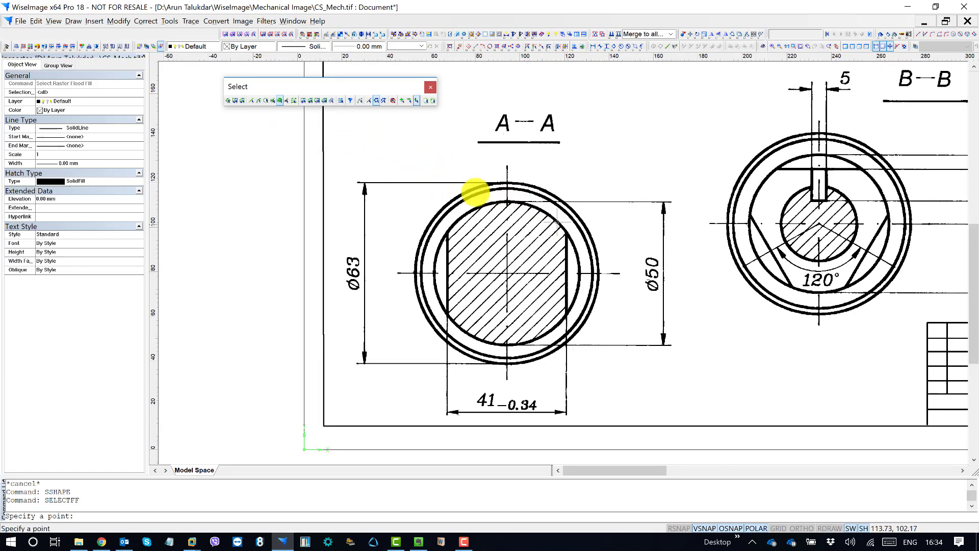
pyautogui.scroll(-2, 619, 168)
pyautogui.scroll(5, 542, 170)
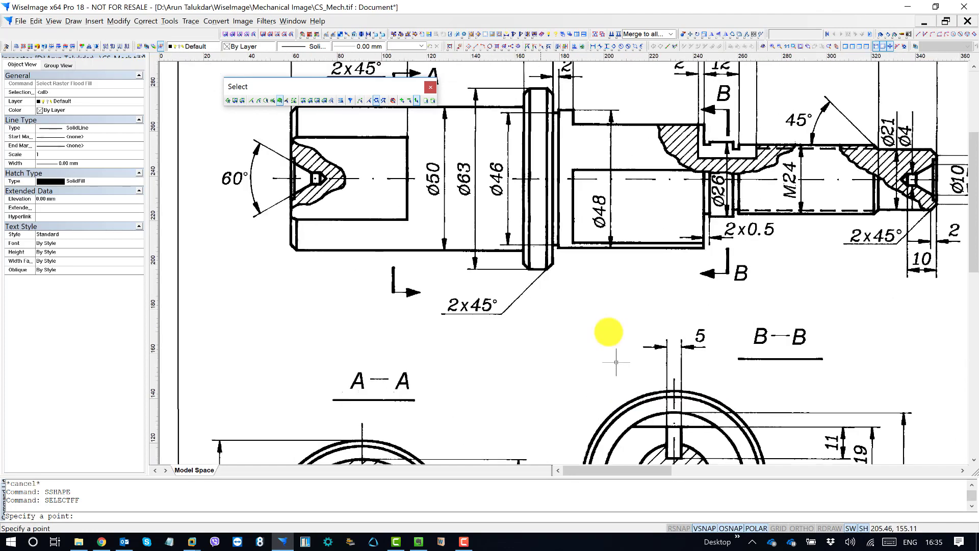
pyautogui.scroll(2, 551, 149)
pyautogui.scroll(1, 524, 138)
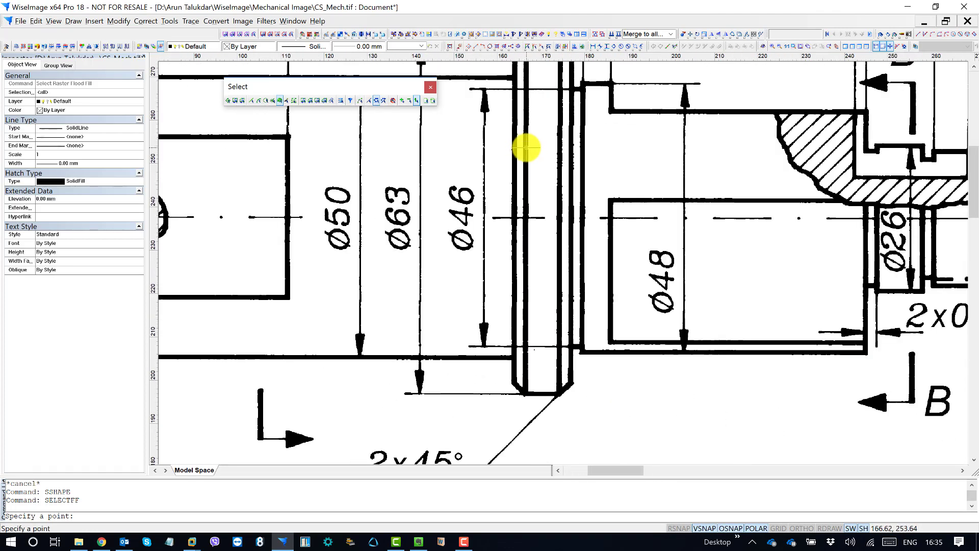
pyautogui.click(526, 148)
pyautogui.scroll(-4, 587, 280)
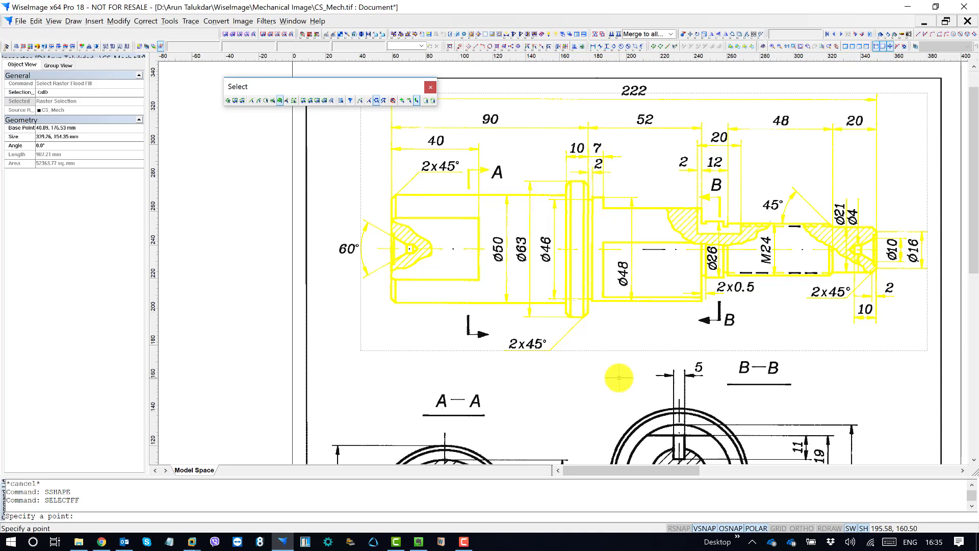
# Step: Examine the flood fill selection along the whole shaft for disconnected dashes, dots and texts left out of it
pyautogui.scroll(3, 415, 168)
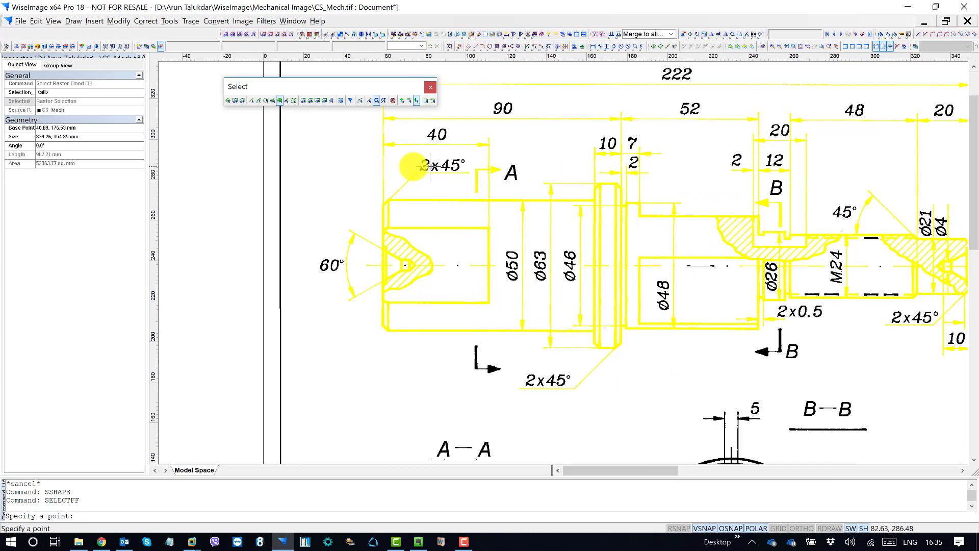
pyautogui.scroll(3, 400, 190)
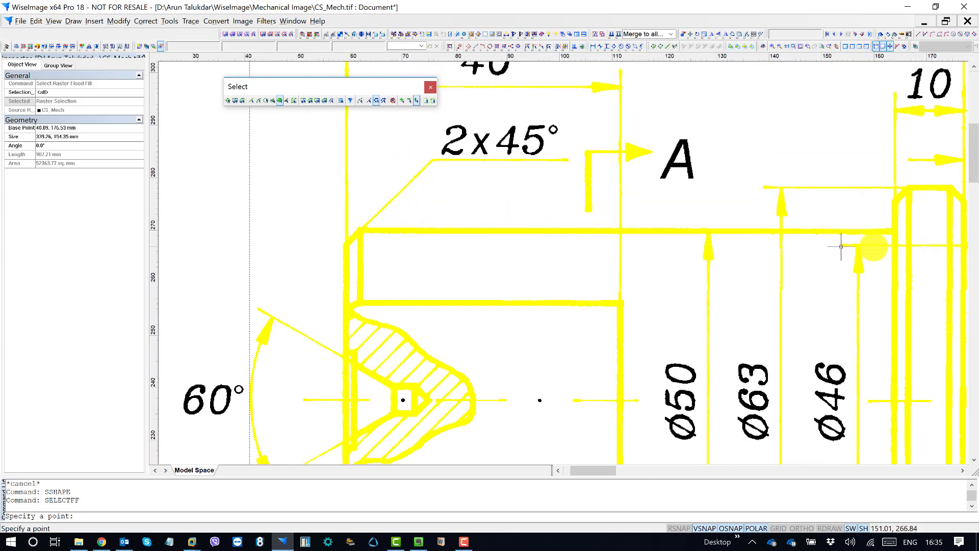
pyautogui.moveTo(841, 245); pyautogui.dragTo(418, 246, button='middle')
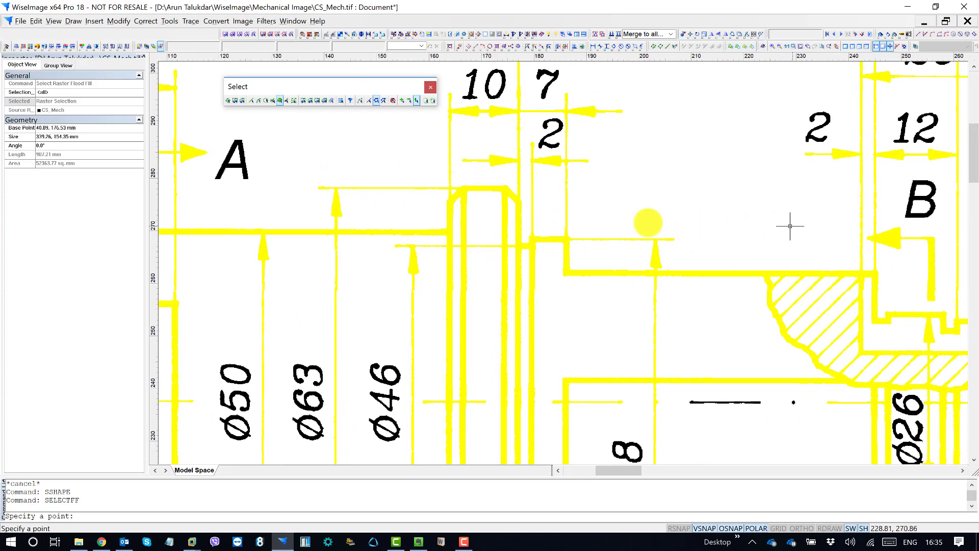
pyautogui.moveTo(791, 225); pyautogui.dragTo(404, 194, button='middle')
pyautogui.scroll(-2, 679, 204)
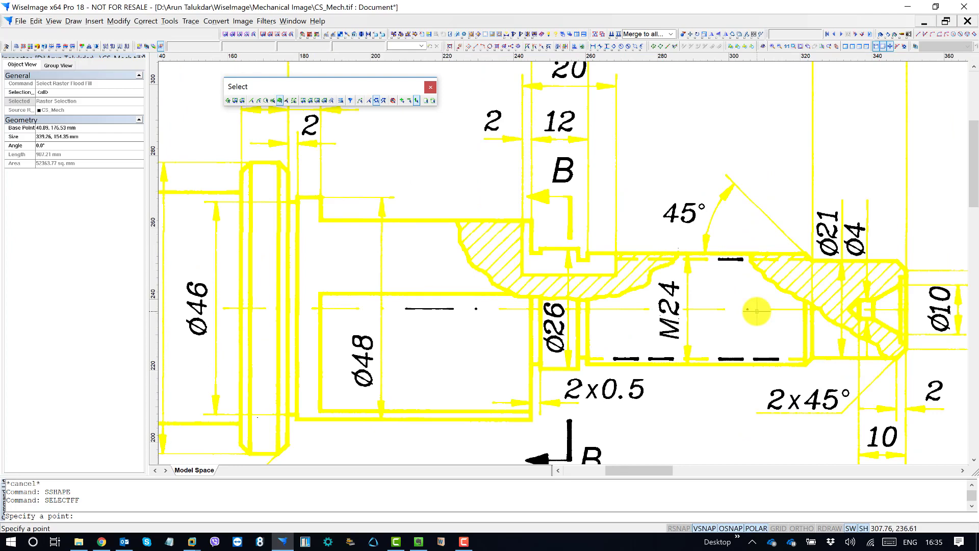
pyautogui.scroll(-2, 782, 263)
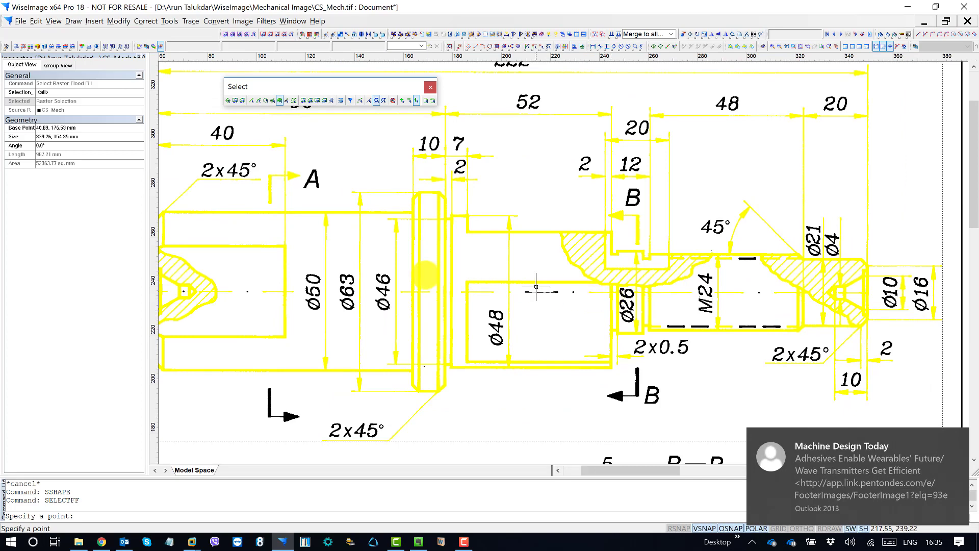
pyautogui.moveTo(841, 268); pyautogui.dragTo(841, 218, button='middle')
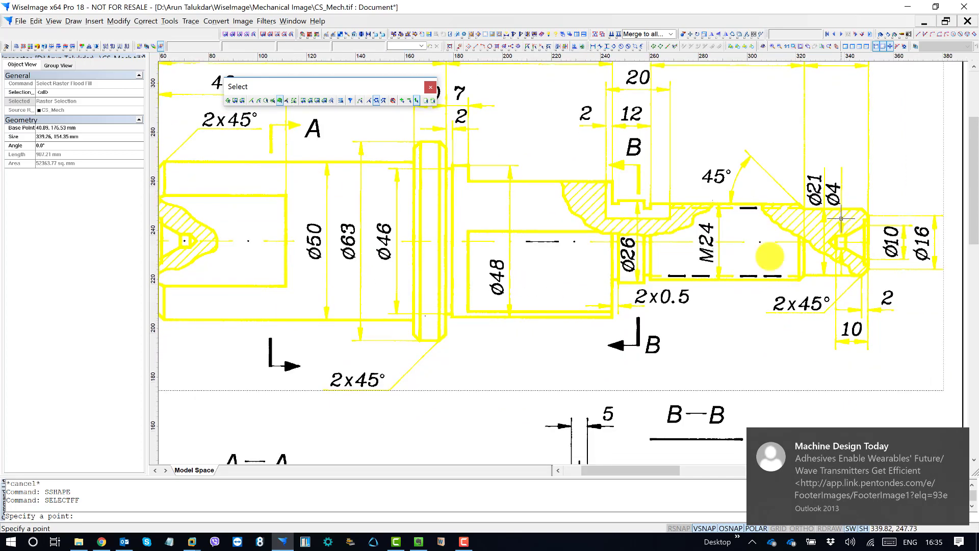
# Step: Add the four unselected dashes of the lower dashed thread line below the M24 text to the flood fill selection
pyautogui.scroll(6, 713, 284)
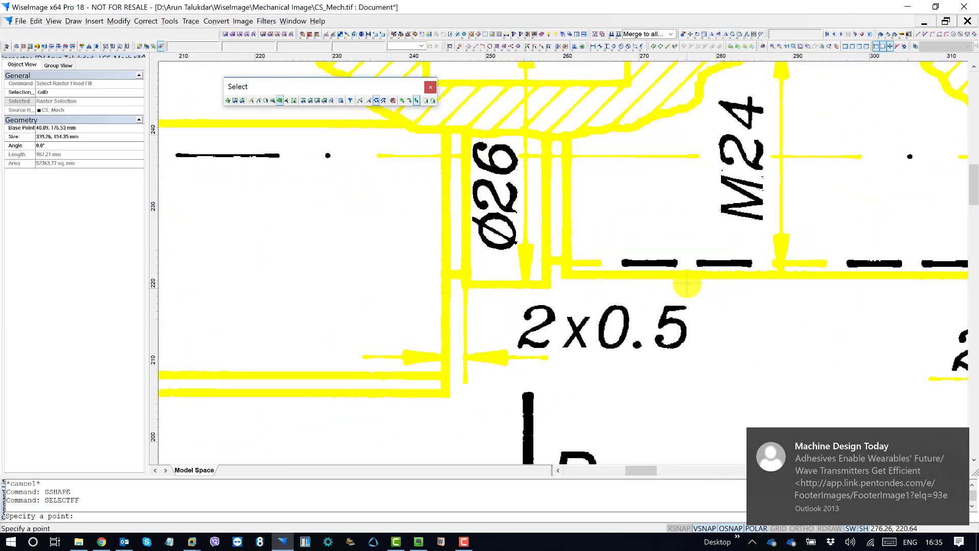
pyautogui.moveTo(846, 261); pyautogui.dragTo(562, 246, button='middle')
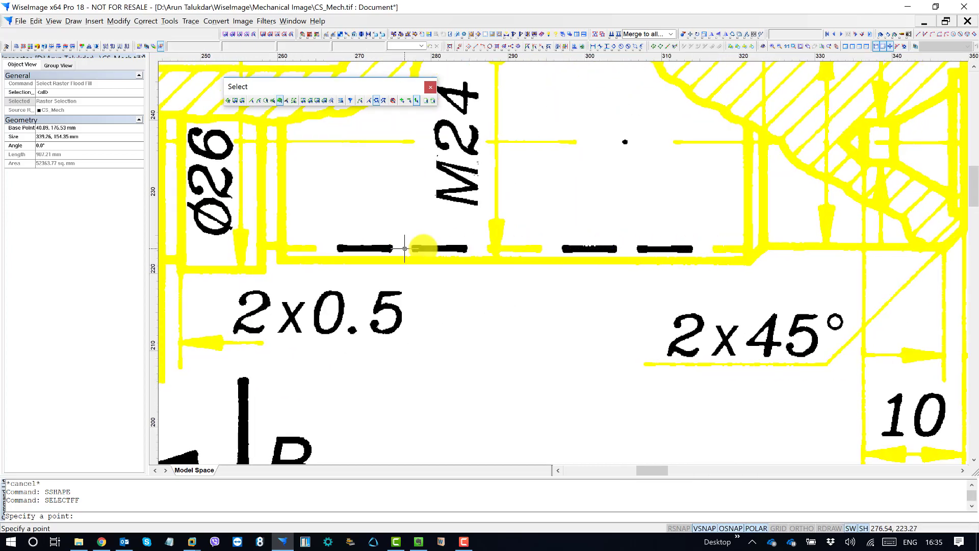
pyautogui.moveTo(405, 249); pyautogui.dragTo(600, 249, button='middle')
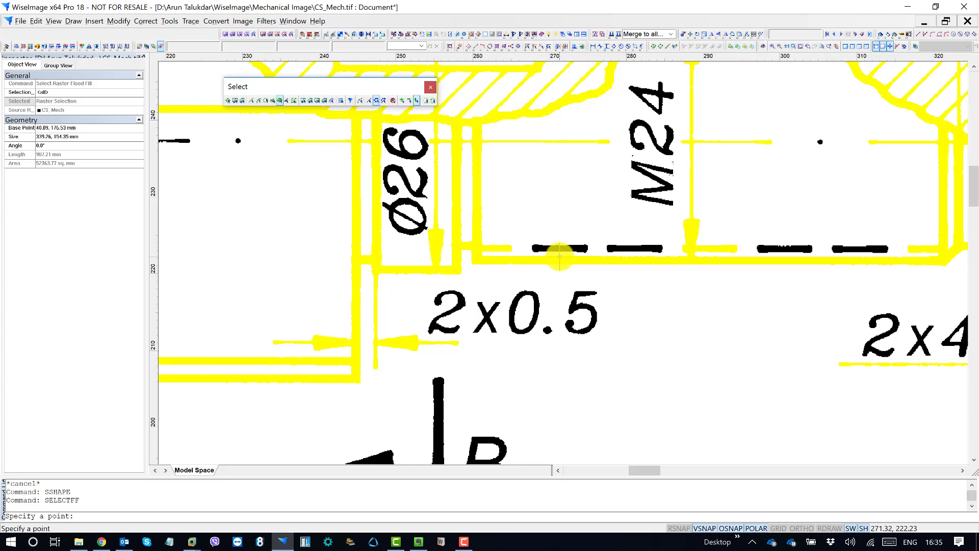
pyautogui.scroll(-2, 618, 258)
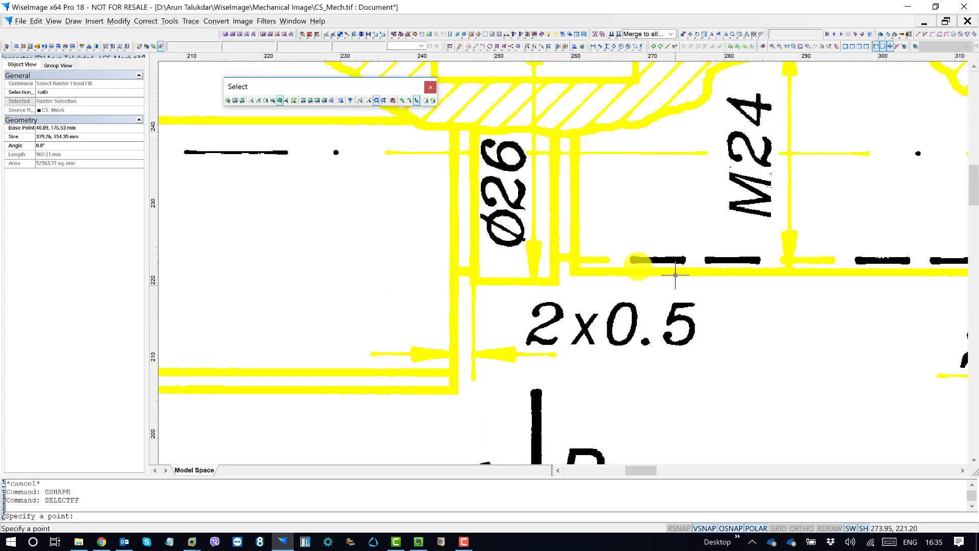
pyautogui.scroll(2, 623, 257)
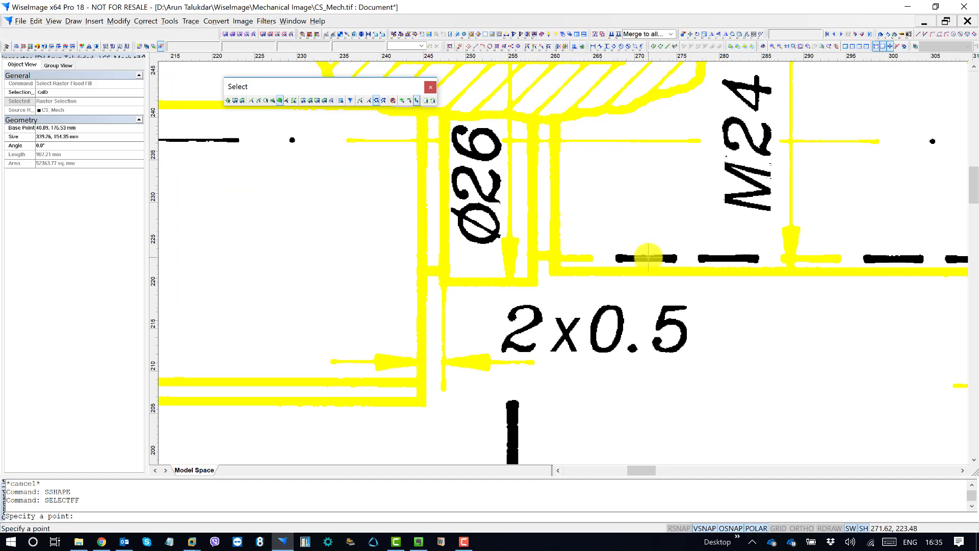
pyautogui.click(648, 257)
pyautogui.click(719, 259)
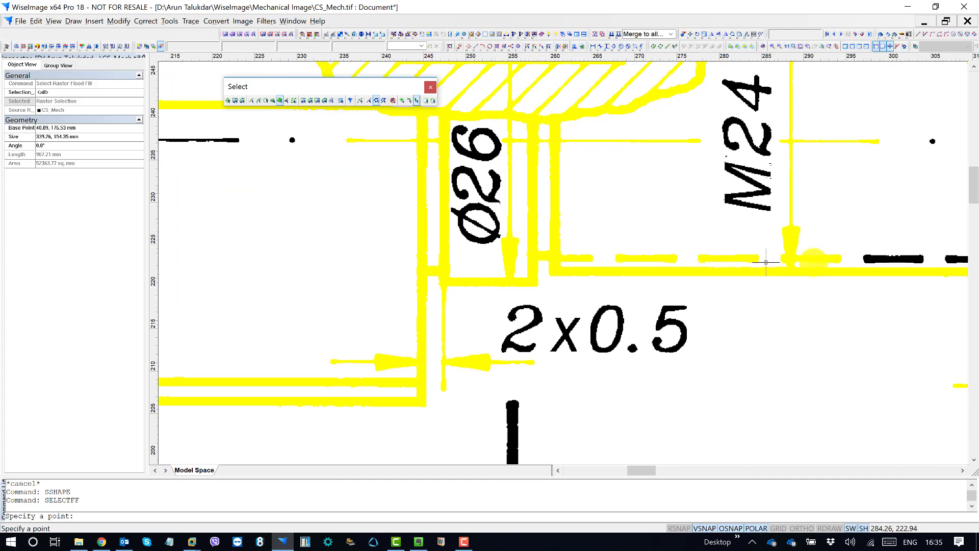
pyautogui.click(871, 260)
pyautogui.moveTo(838, 264); pyautogui.dragTo(464, 267, button='middle')
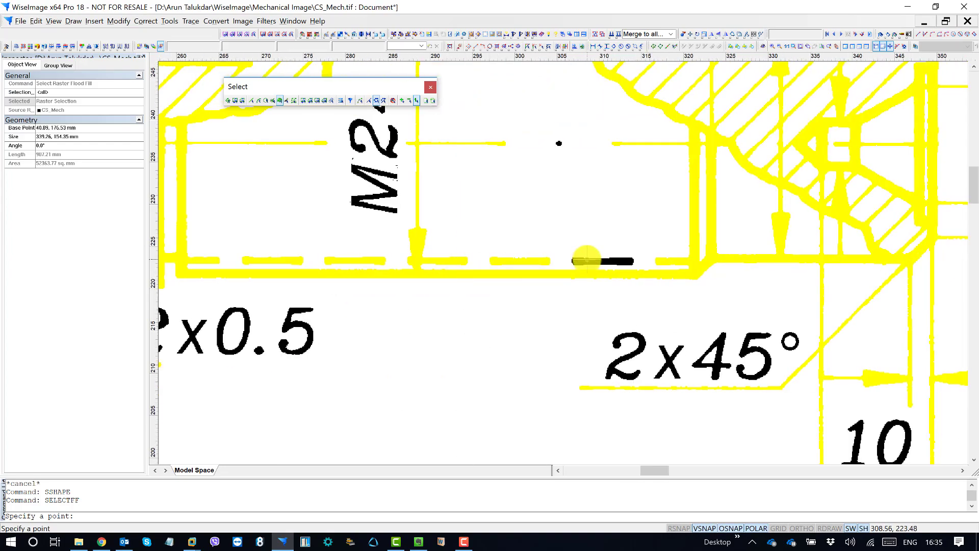
pyautogui.click(586, 261)
# Step: Add the unselected dash of the upper dashed thread line above the M24 section to the flood fill selection
pyautogui.scroll(-4, 714, 283)
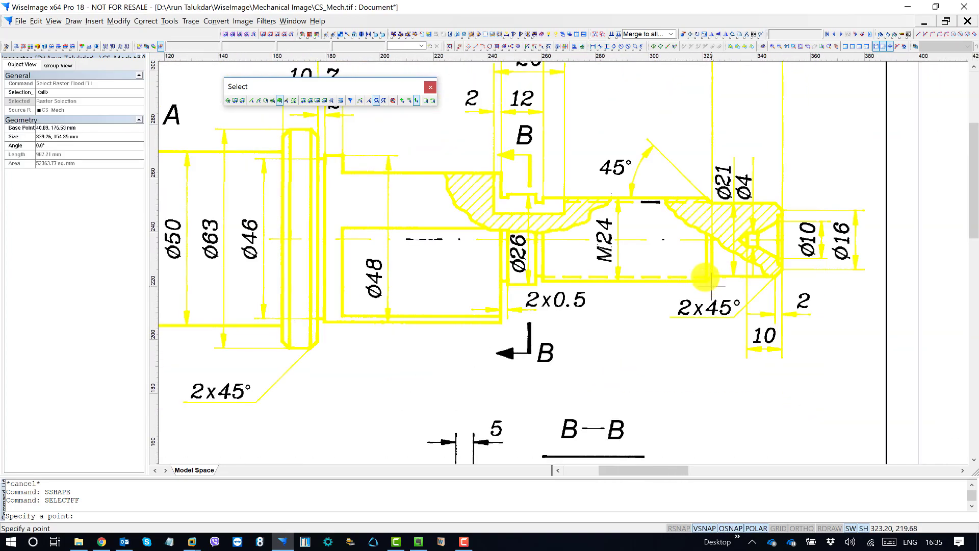
pyautogui.scroll(4, 653, 204)
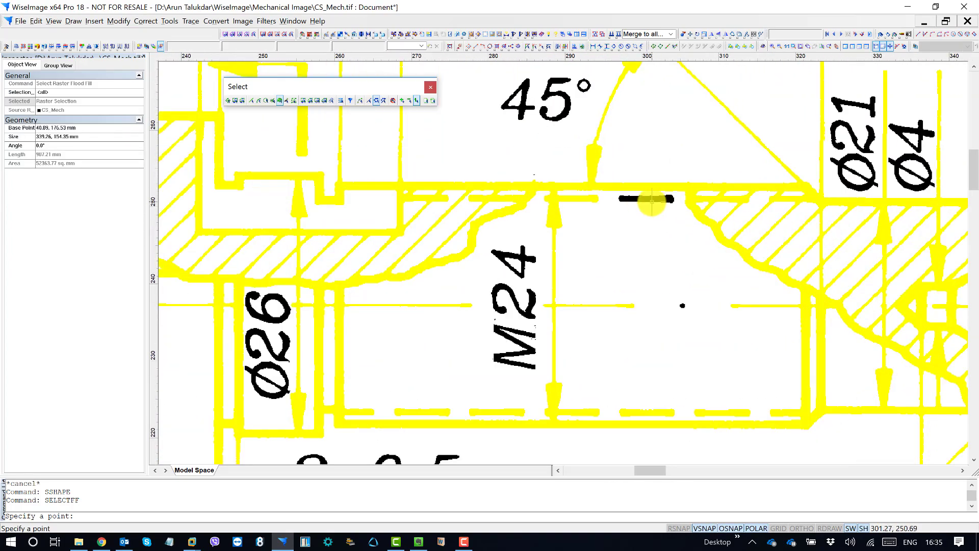
pyautogui.click(655, 200)
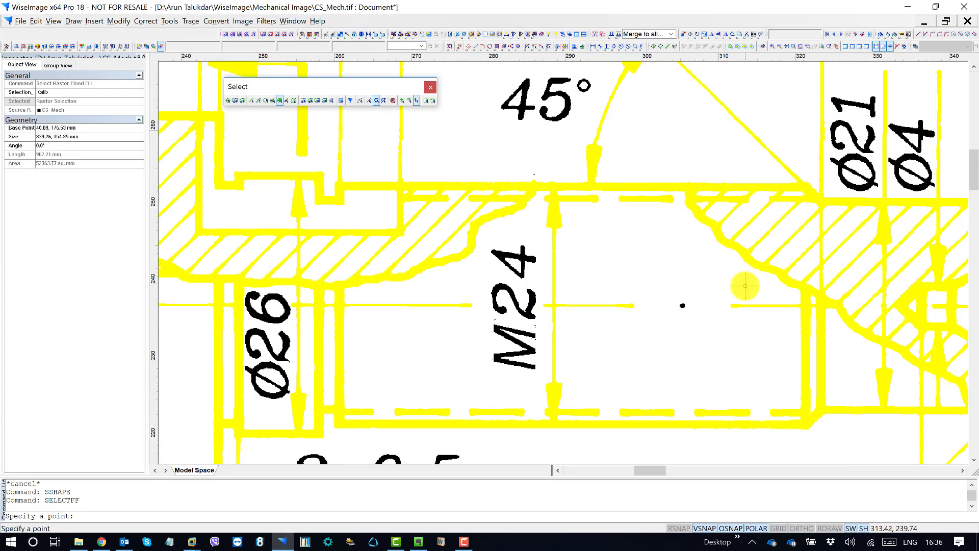
# Step: Add the unselected centre-line dash between the Ø48 and Ø26 dimensions to the flood fill selection
pyautogui.scroll(-4, 716, 286)
pyautogui.scroll(-2, 715, 294)
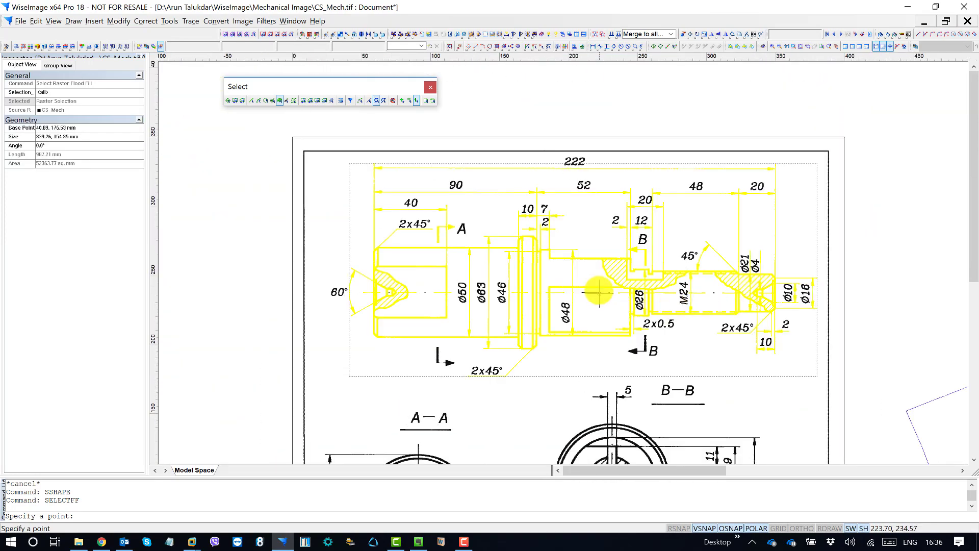
pyautogui.scroll(4, 598, 292)
pyautogui.scroll(3, 598, 293)
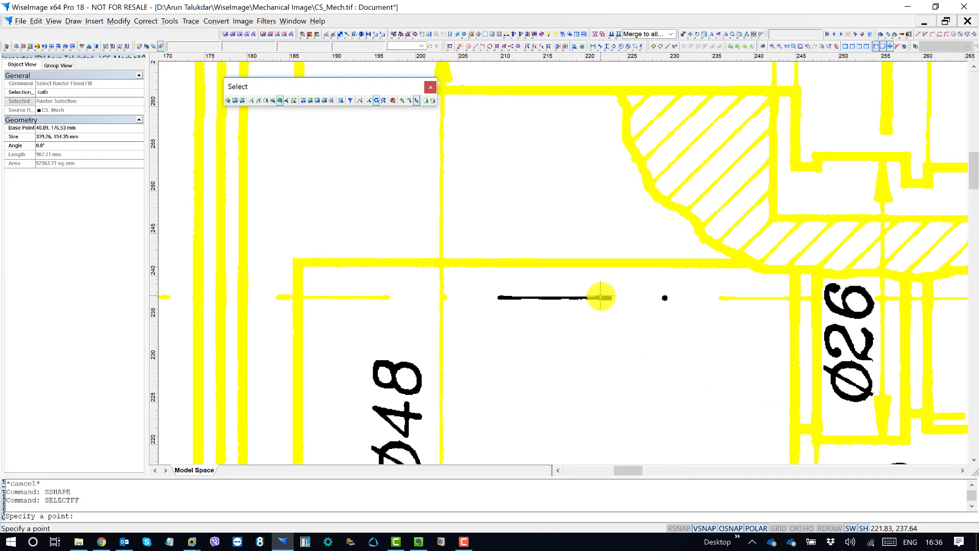
pyautogui.click(601, 295)
# Step: End raster flood fill selection and return to automatic selection mode
pyautogui.scroll(-6, 628, 278)
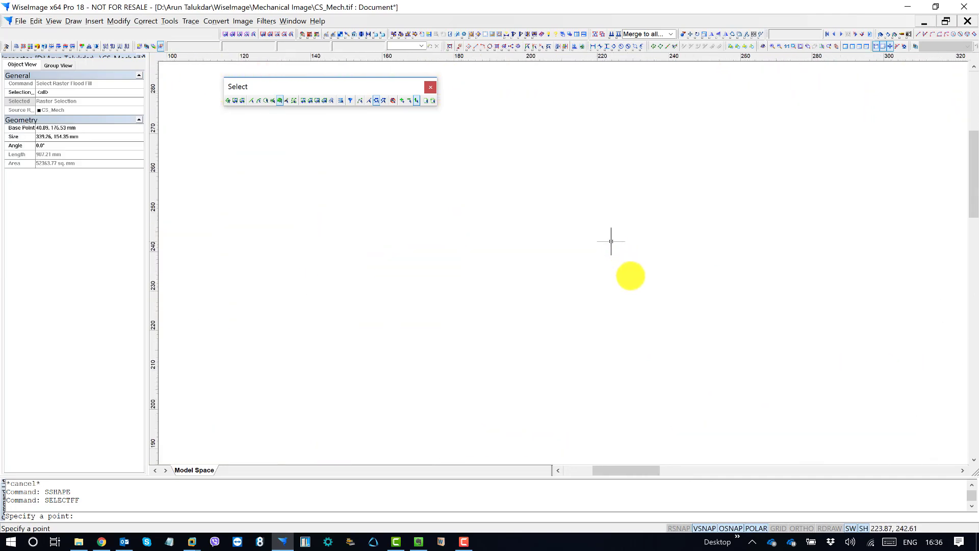
pyautogui.scroll(-1, 637, 320)
pyautogui.moveTo(637, 320); pyautogui.dragTo(657, 260, button='middle')
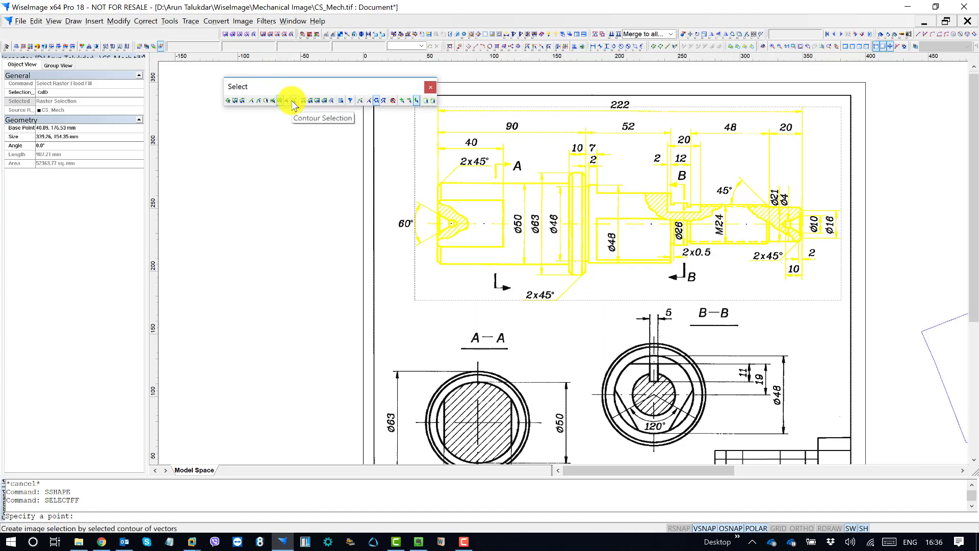
pyautogui.click(228, 100)
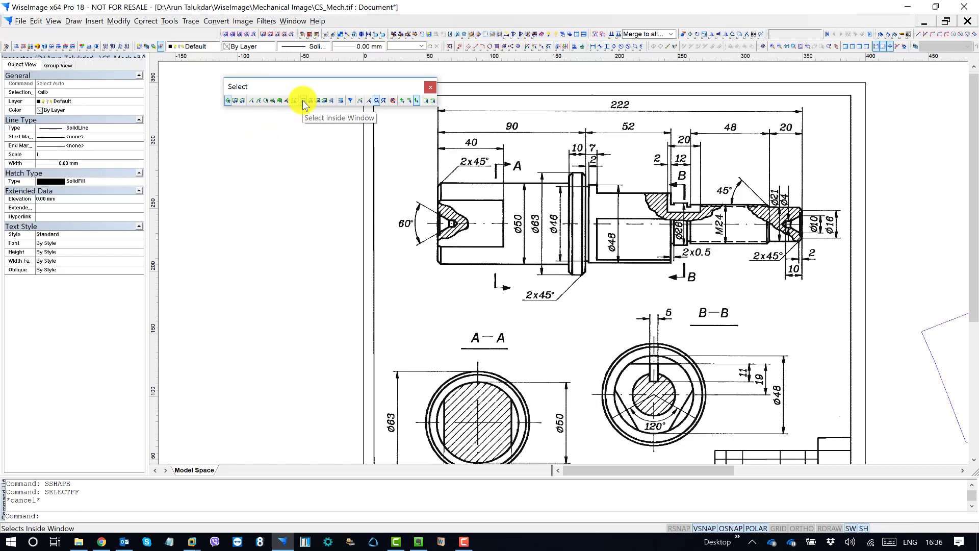
# Step: Select the raster hatch lines of section A-A with a single-segment diagonal fence across the hatching, and clear that selection
pyautogui.click(332, 101)
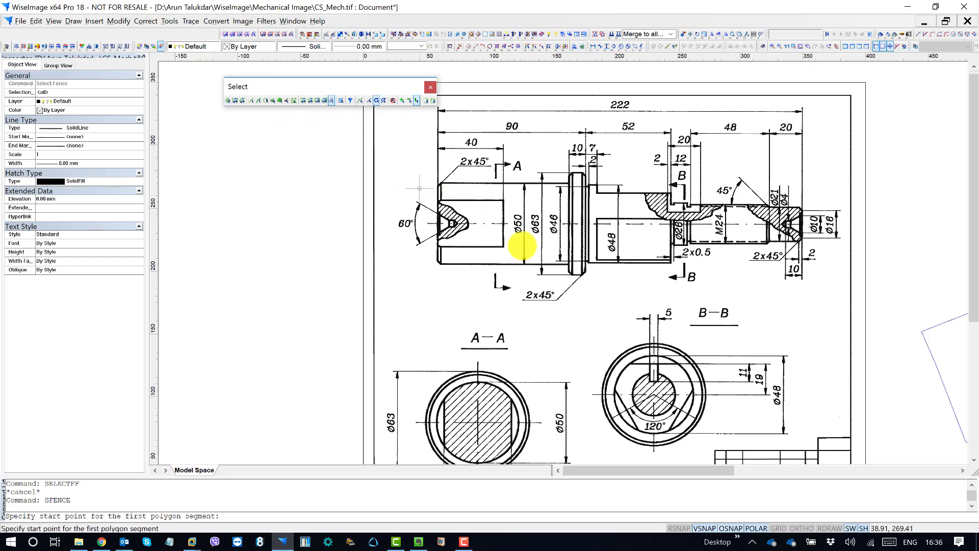
pyautogui.moveTo(540, 255); pyautogui.dragTo(447, 166, button='middle')
pyautogui.scroll(-1, 446, 166)
pyautogui.scroll(5, 525, 186)
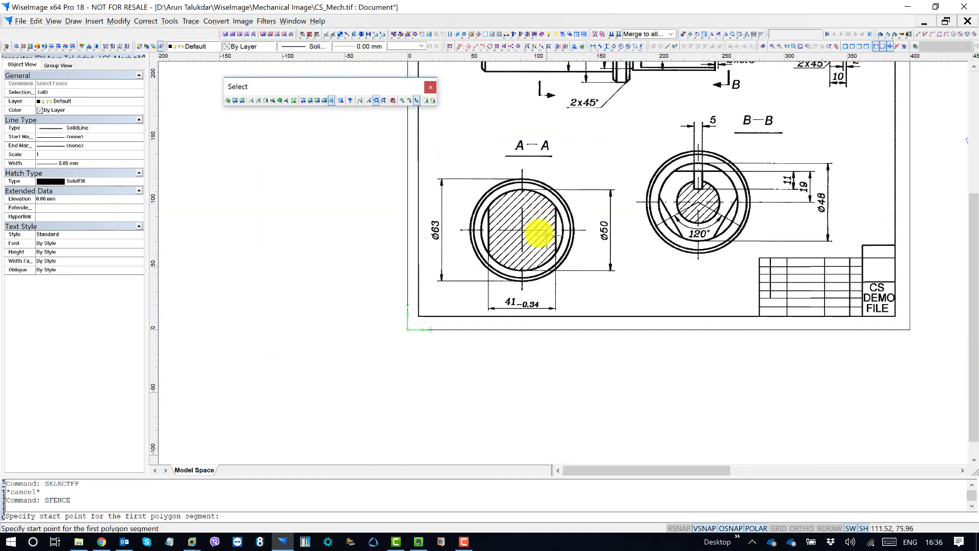
pyautogui.scroll(1, 470, 175)
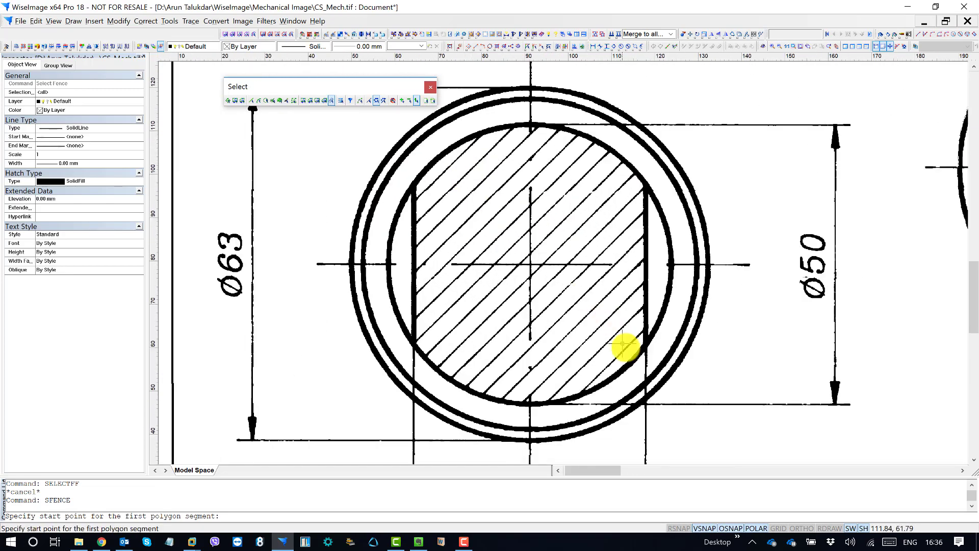
pyautogui.click(628, 352)
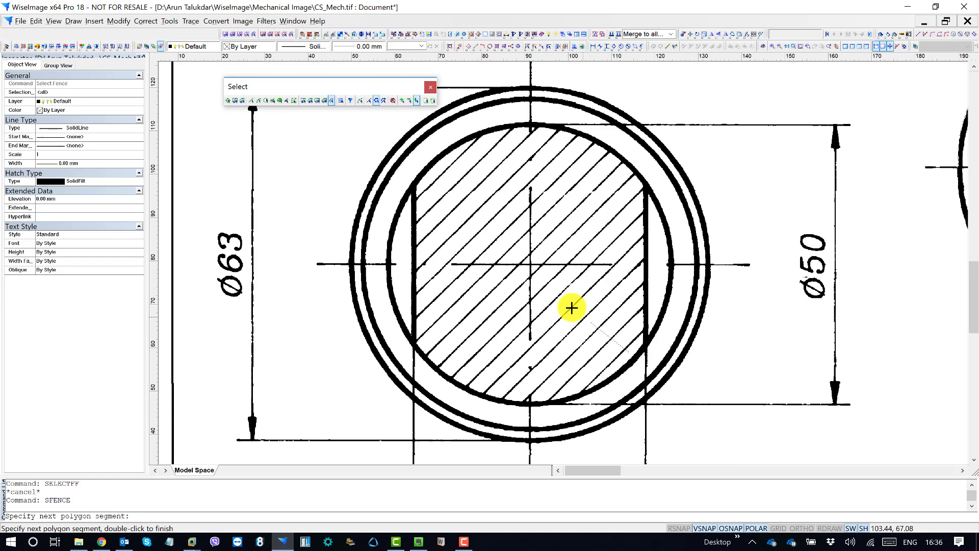
pyautogui.doubleClick(449, 156)
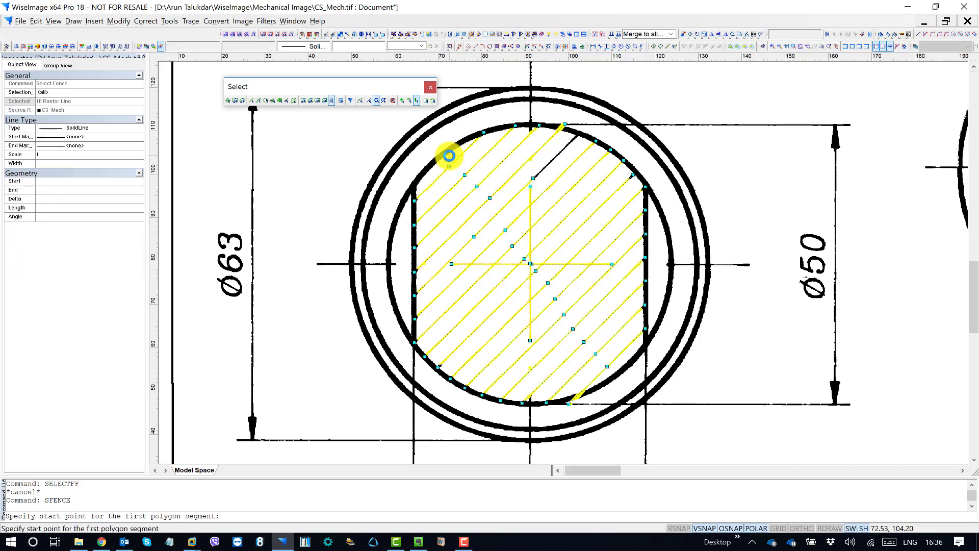
pyautogui.press('Escape')
# Step: Draw a three-segment selection fence through the blank area above section A-A's Ø50 dimension
pyautogui.moveTo(757, 216); pyautogui.dragTo(631, 299, button='middle')
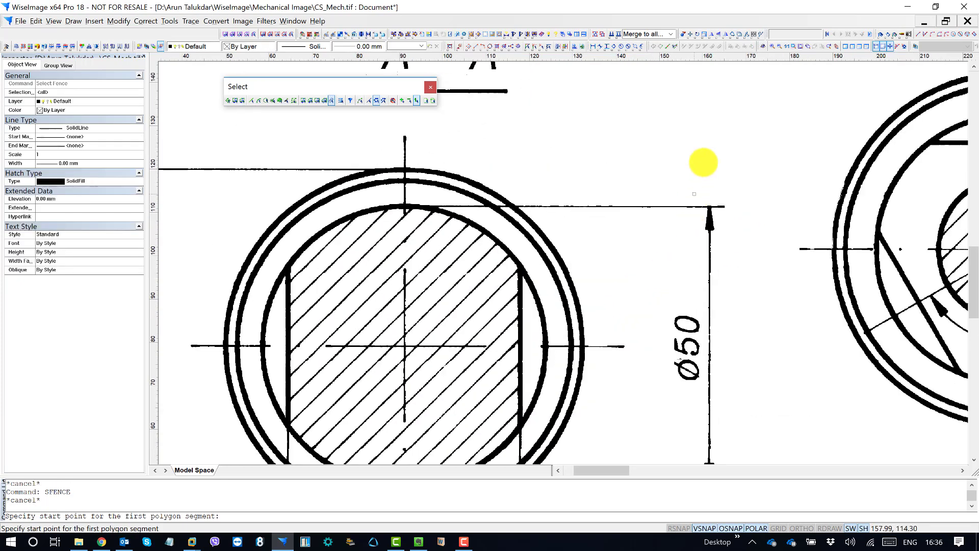
pyautogui.click(778, 108)
pyautogui.click(612, 180)
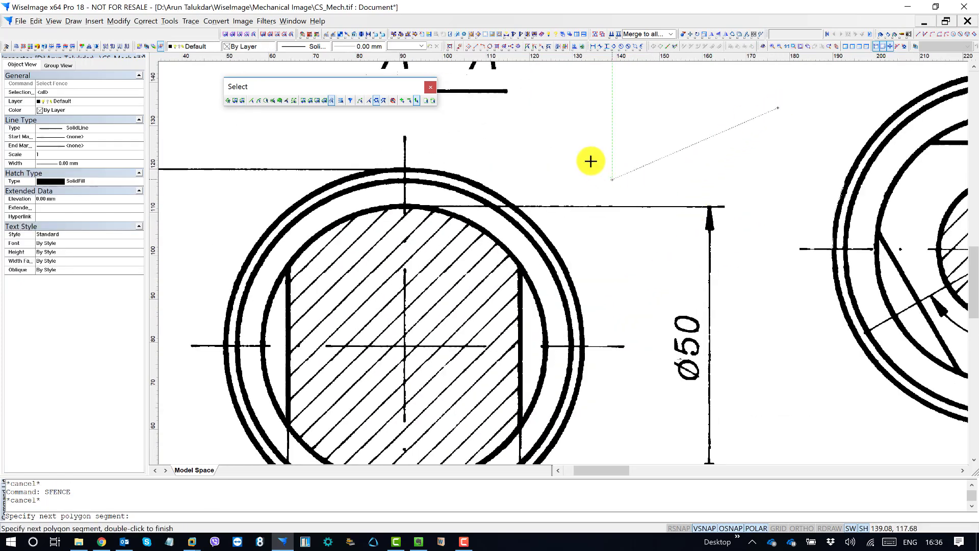
pyautogui.click(555, 102)
pyautogui.doubleClick(820, 84)
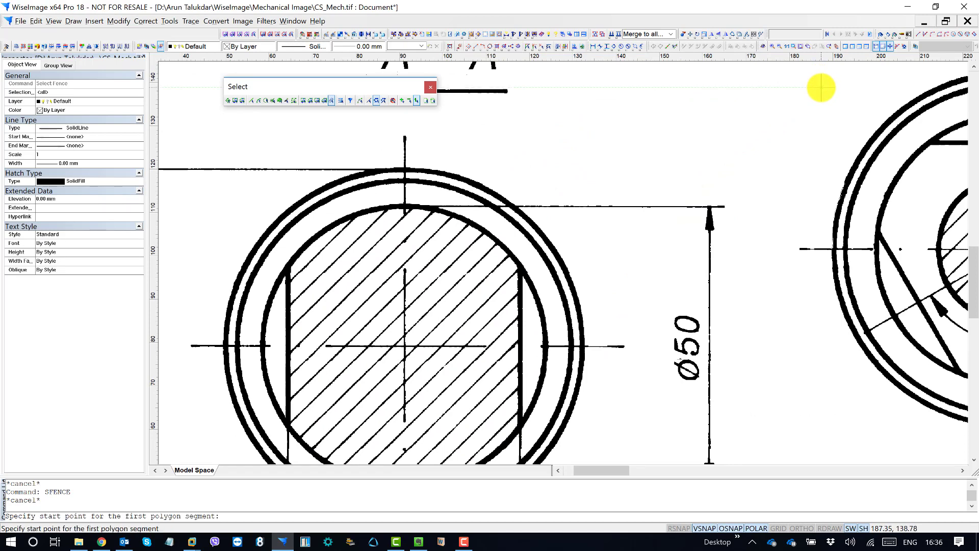
# Step: Draw a four-segment zigzag selection fence above section A-A's Ø50 dimension and return to automatic selection mode
pyautogui.click(821, 86)
pyautogui.click(743, 163)
pyautogui.click(655, 125)
pyautogui.click(528, 171)
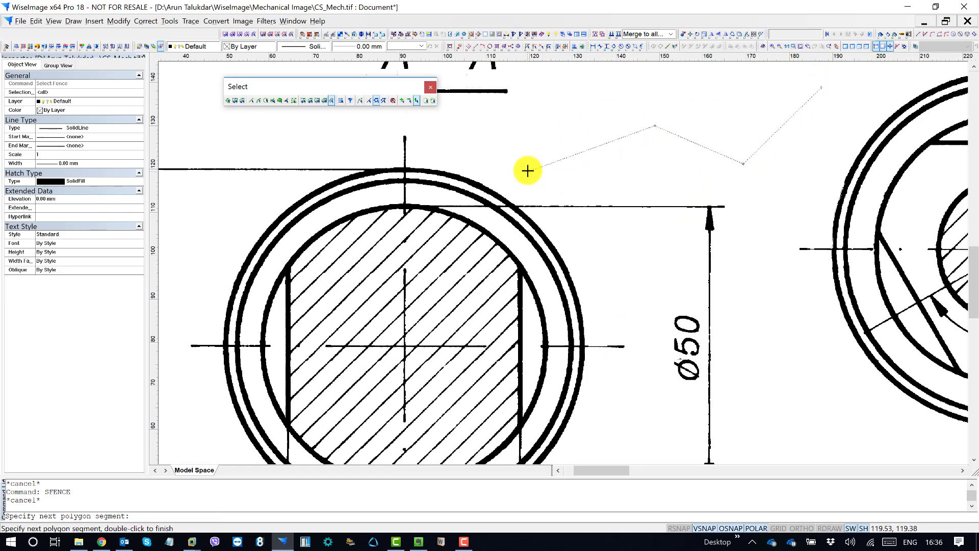
pyautogui.doubleClick(500, 131)
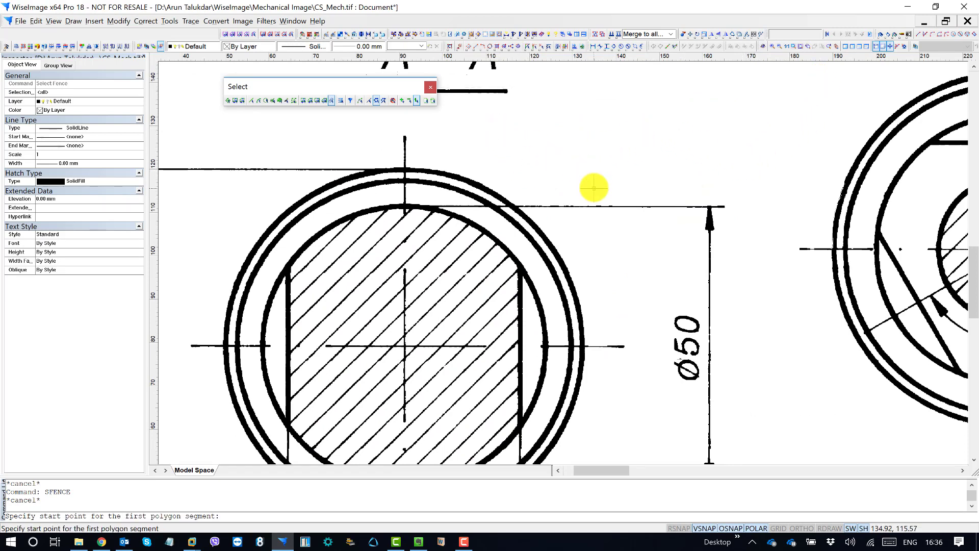
pyautogui.click(228, 100)
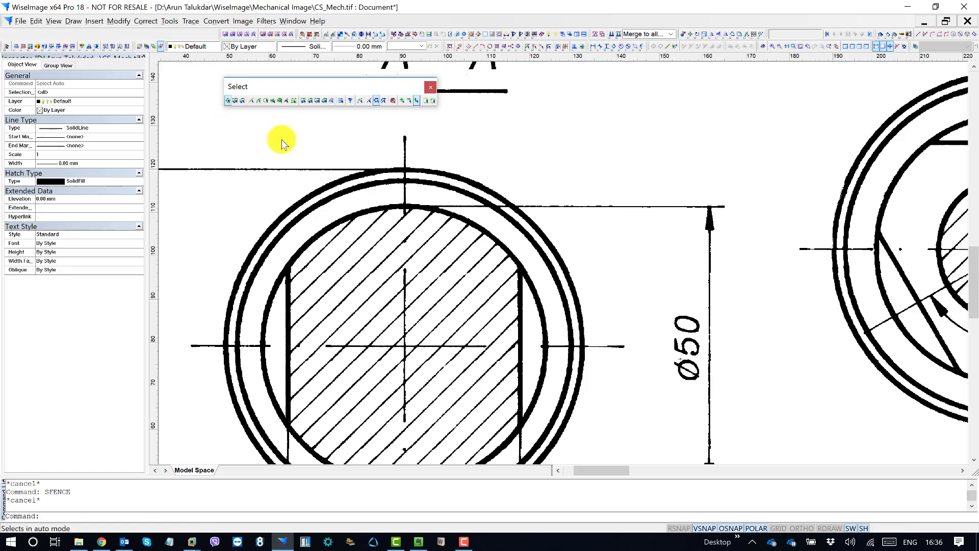
# Step: Start image selection and select the CS_Mech image from the list of images
pyautogui.moveTo(408, 226); pyautogui.dragTo(524, 186, button='middle')
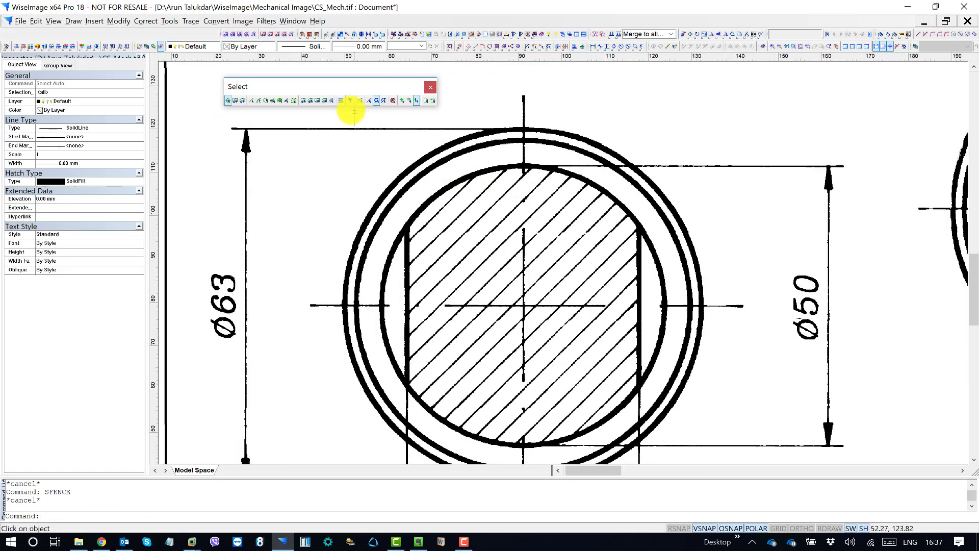
pyautogui.scroll(-8, 408, 251)
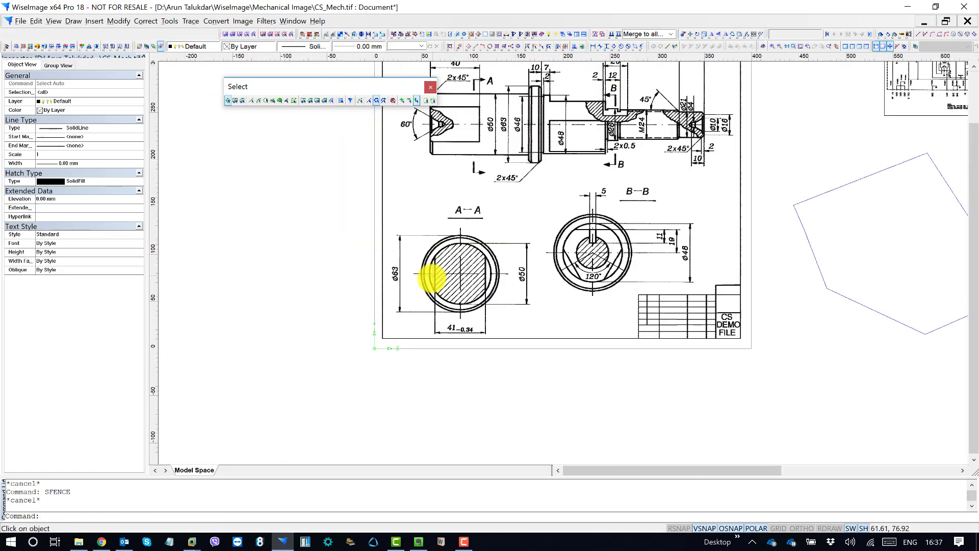
pyautogui.moveTo(398, 265); pyautogui.dragTo(230, 278, button='middle')
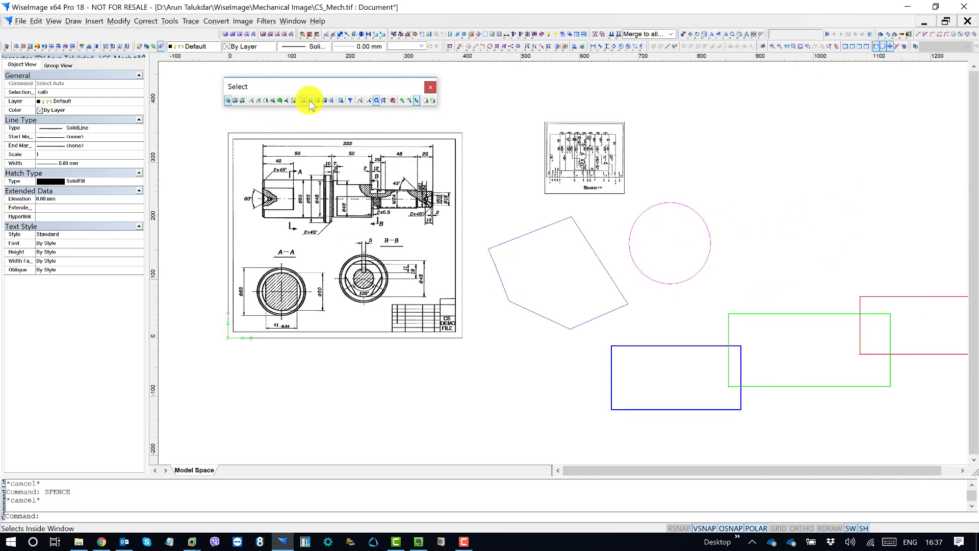
pyautogui.click(346, 100)
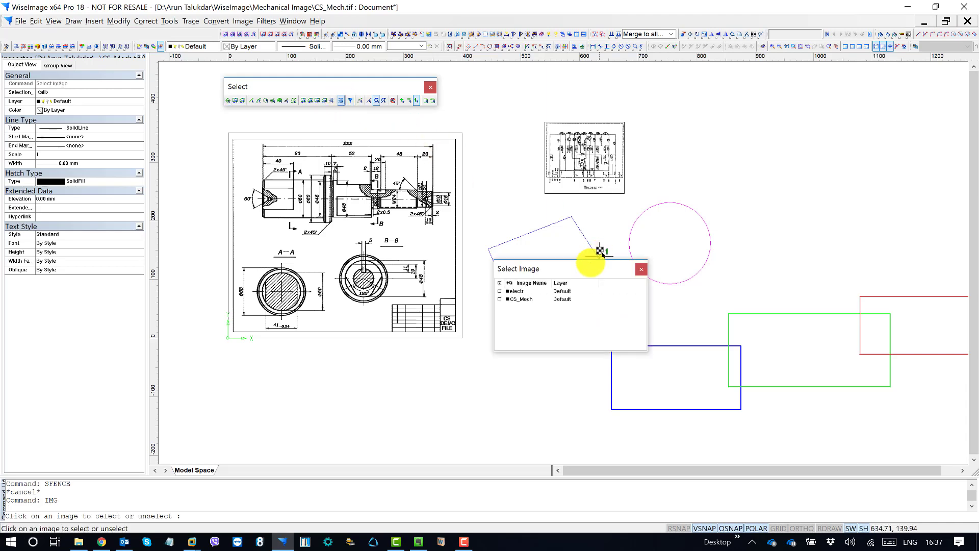
pyautogui.moveTo(570, 263); pyautogui.dragTo(742, 141)
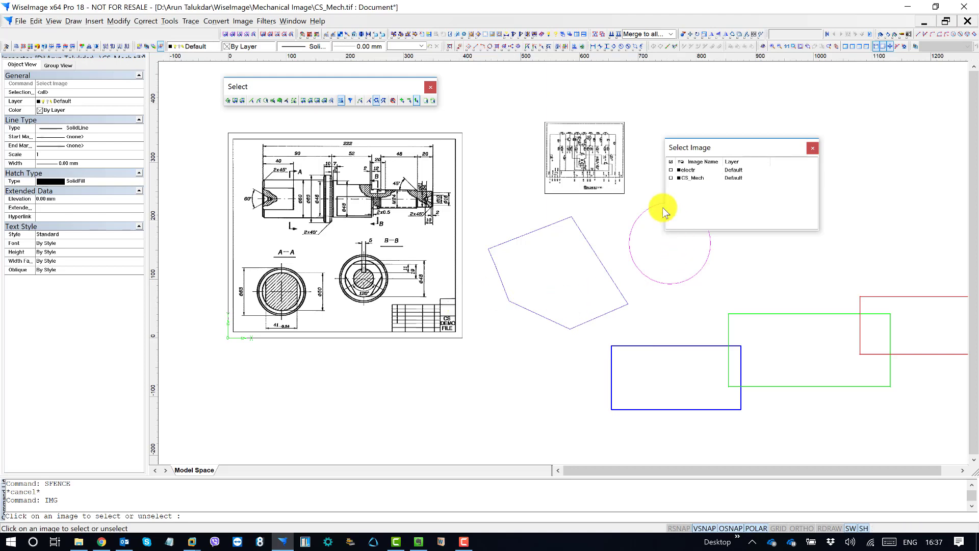
pyautogui.click(673, 179)
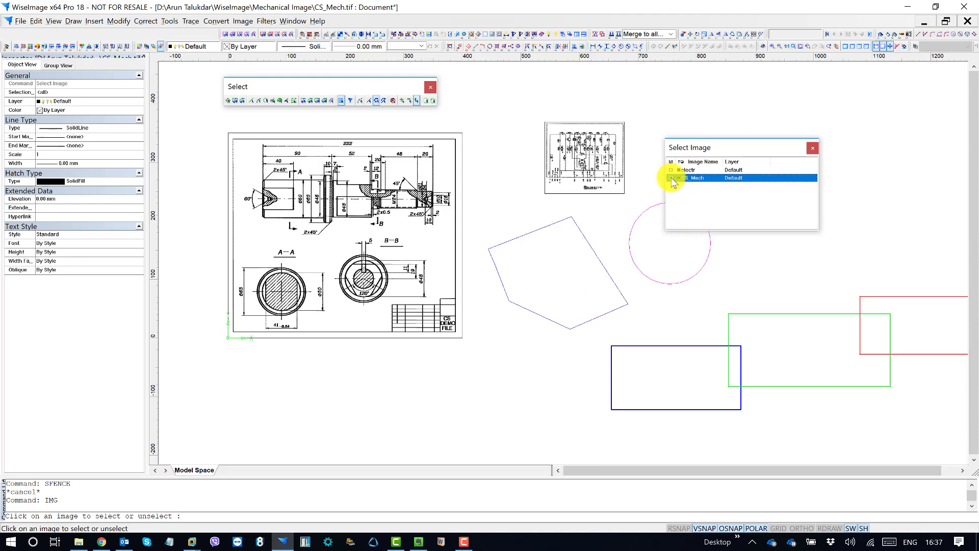
pyautogui.click(672, 178)
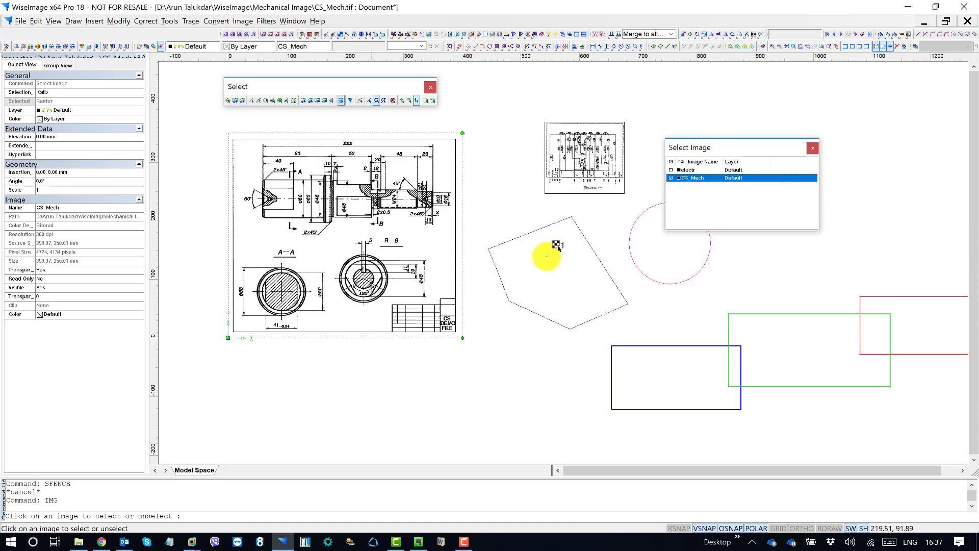
# Step: Deselect the CS_Mech image, select the electr image instead, and end image selection
pyautogui.click(672, 178)
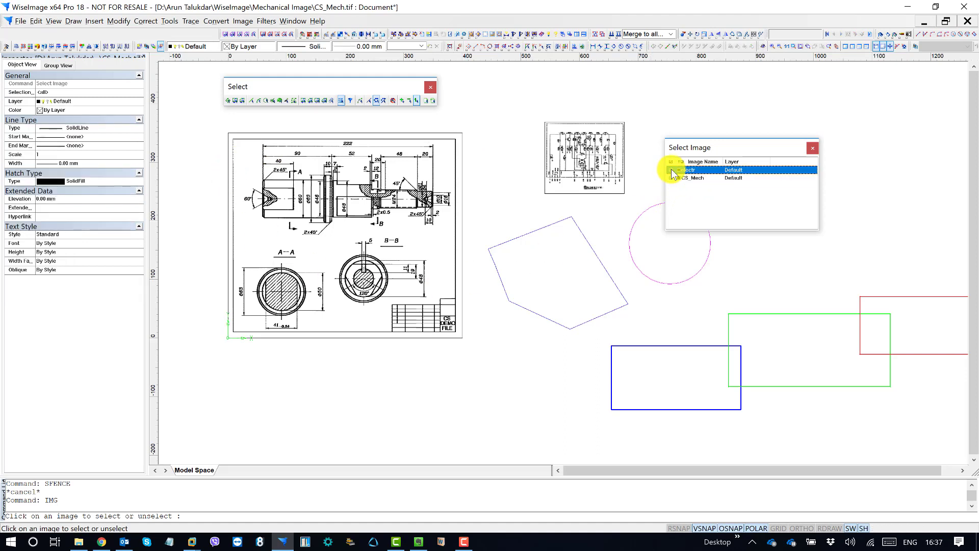
pyautogui.click(672, 173)
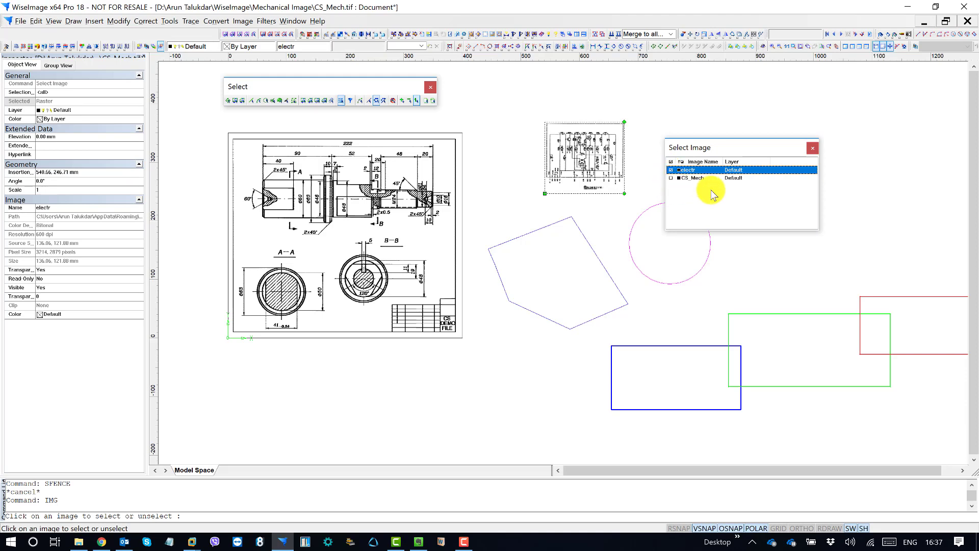
pyautogui.click(814, 148)
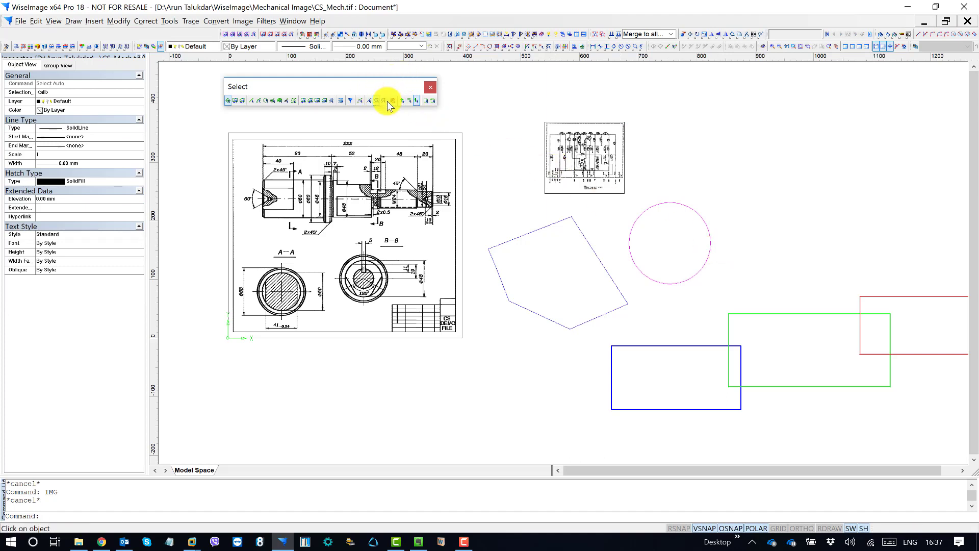
# Step: Select all objects of type Raster in the entire drawing by filter, including them in the new selection set
pyautogui.click(352, 100)
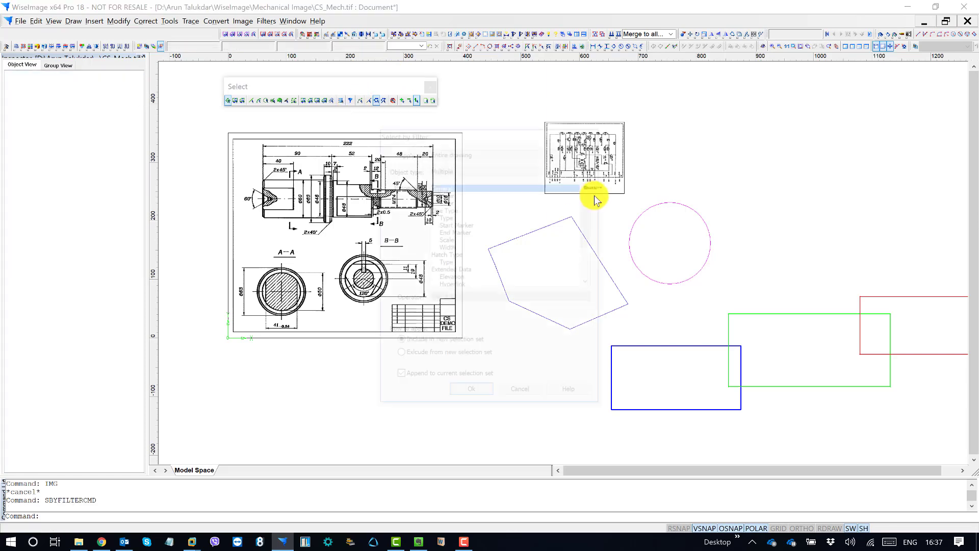
pyautogui.moveTo(541, 127); pyautogui.dragTo(748, 91)
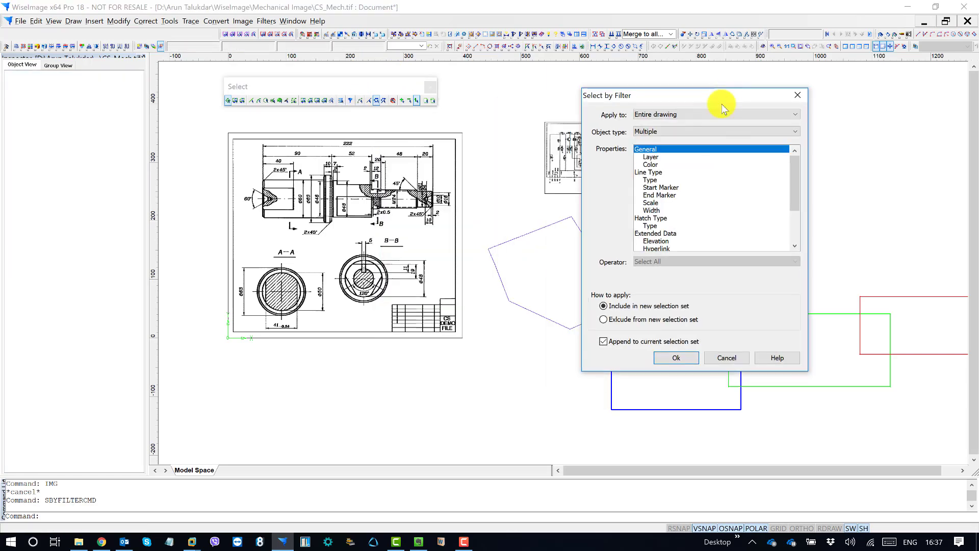
pyautogui.click(685, 114)
pyautogui.click(678, 123)
pyautogui.click(679, 131)
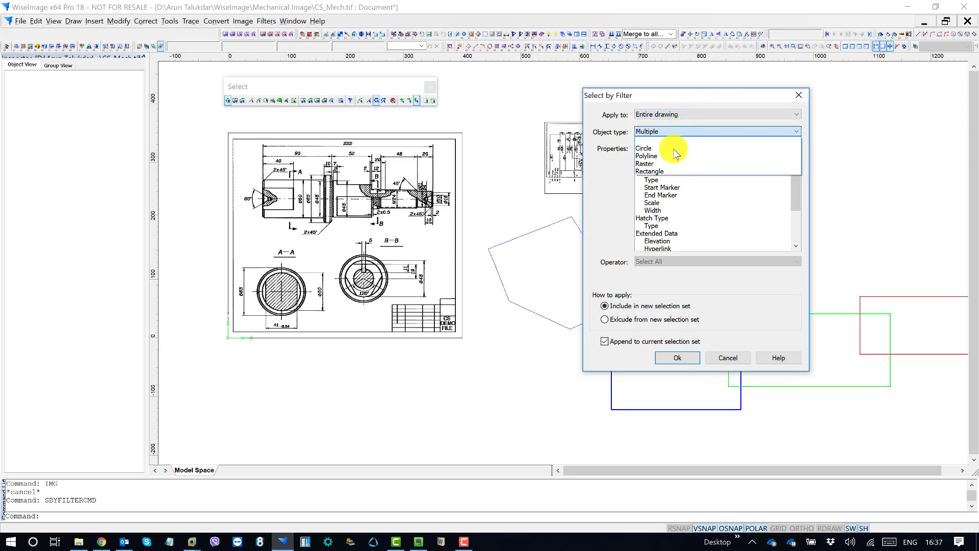
pyautogui.click(669, 161)
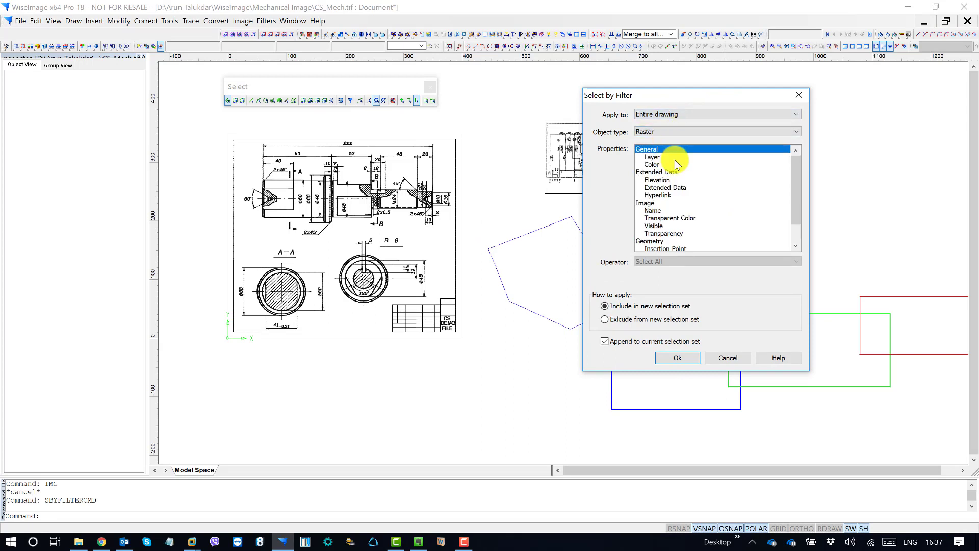
pyautogui.moveTo(796, 183); pyautogui.dragTo(795, 244)
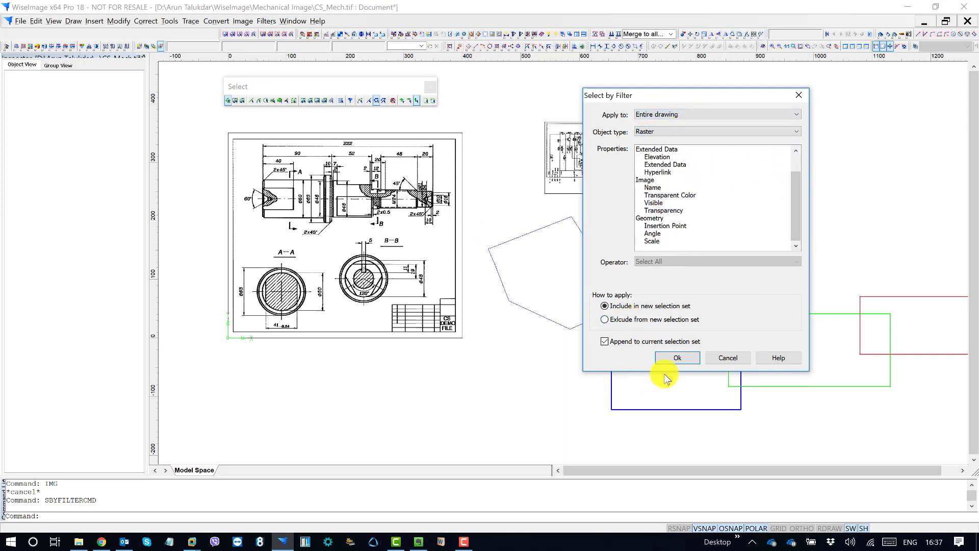
pyautogui.click(663, 358)
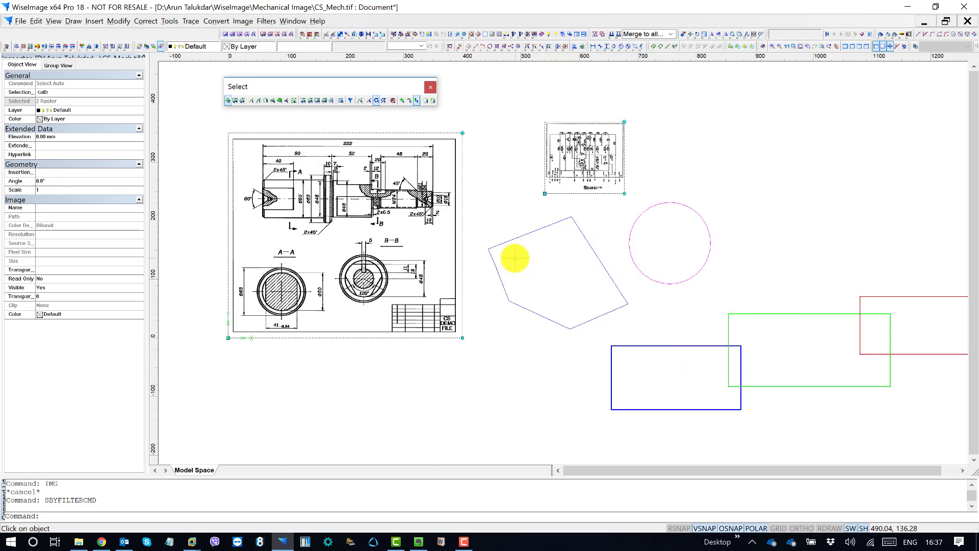
# Step: Switch to vector selection mode, select the five vector shapes with a crossing window, and clear the selection
pyautogui.press('Escape')
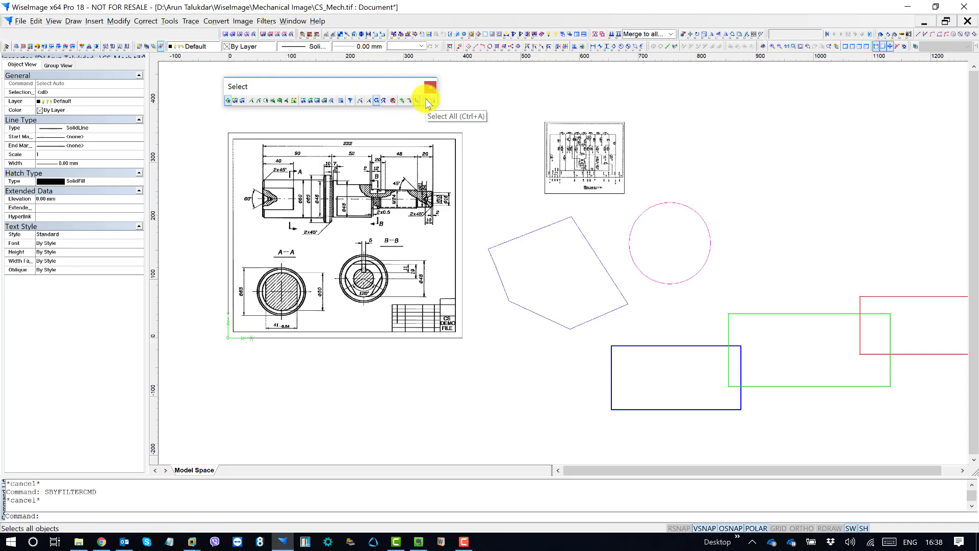
pyautogui.click(372, 100)
pyautogui.moveTo(897, 366); pyautogui.dragTo(643, 236, button='middle')
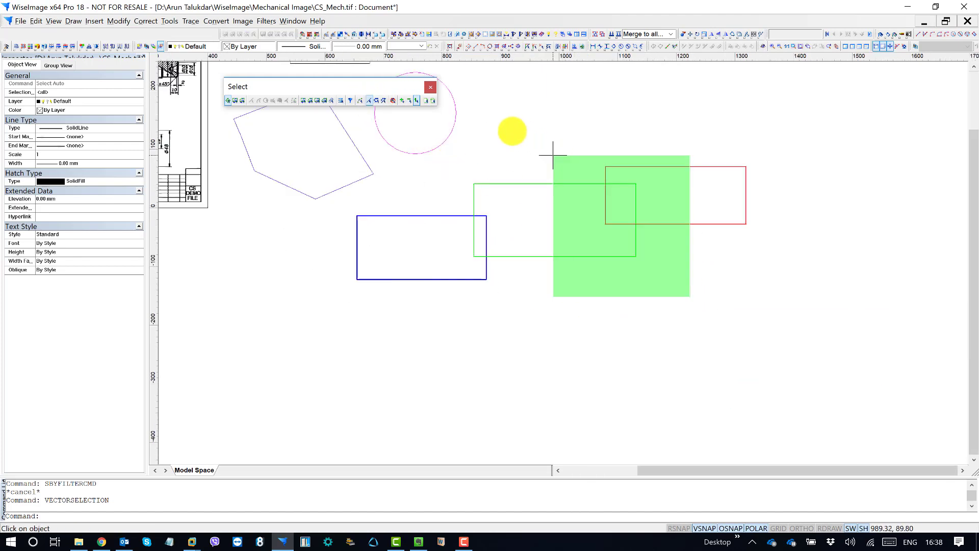
pyautogui.moveTo(553, 155); pyautogui.dragTo(553, 155)
pyautogui.moveTo(585, 333); pyautogui.dragTo(326, 146)
pyautogui.moveTo(663, 331); pyautogui.dragTo(346, 138)
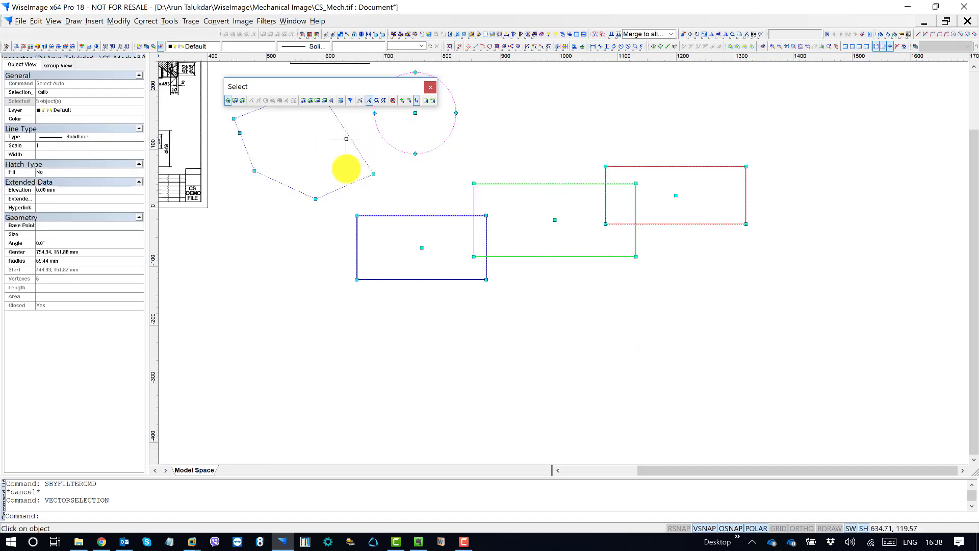
pyautogui.moveTo(346, 138); pyautogui.dragTo(484, 208, button='middle')
pyautogui.press('Escape')
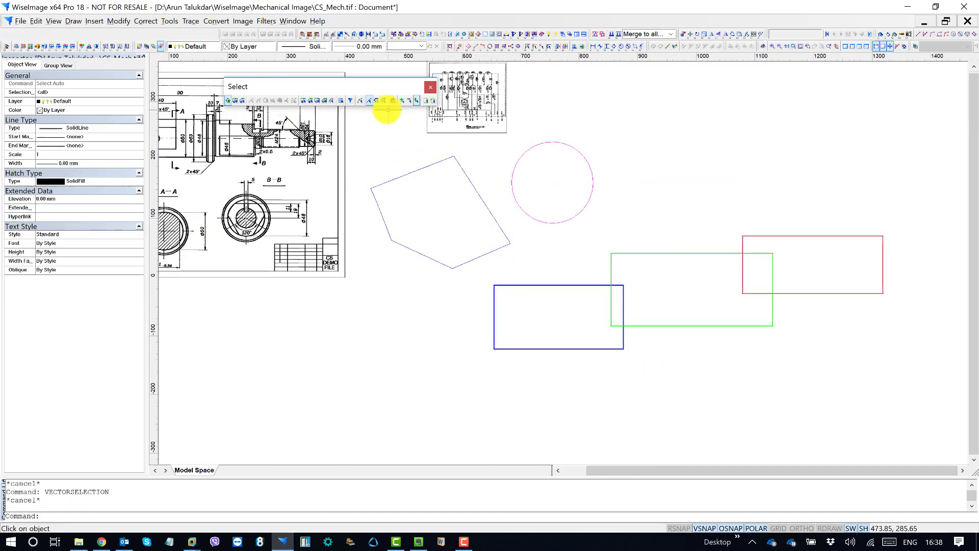
# Step: Select all vector objects in the drawing at once and deselect them all
pyautogui.click(428, 104)
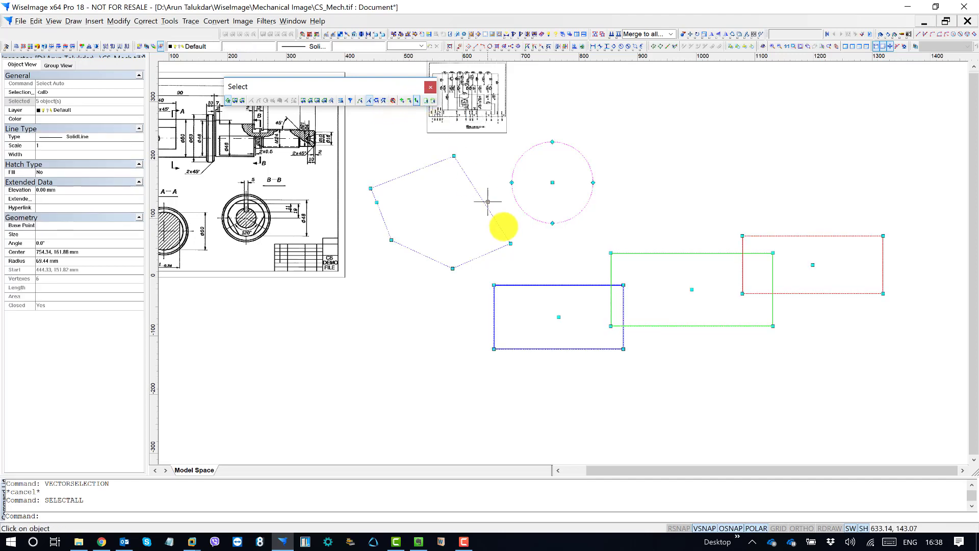
pyautogui.hscroll(-2, 550, 226)
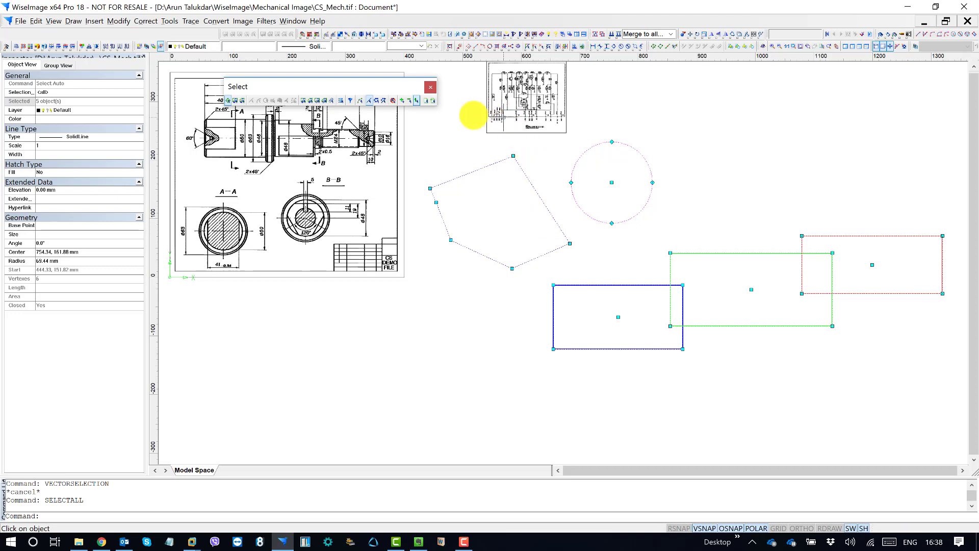
pyautogui.click(433, 102)
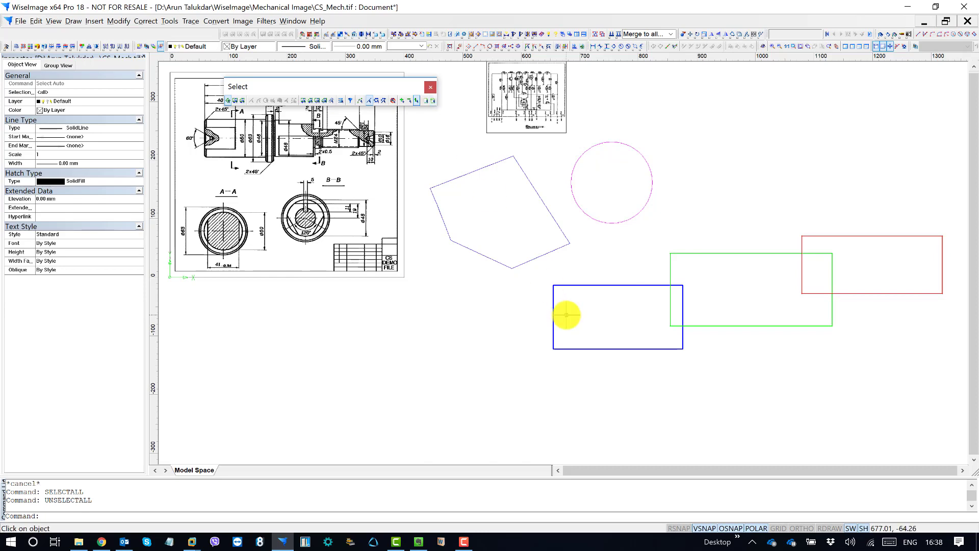
# Step: Use Select All again on the vector shapes in vector selection mode and cancel the selection
pyautogui.moveTo(451, 234); pyautogui.dragTo(669, 343, button='middle')
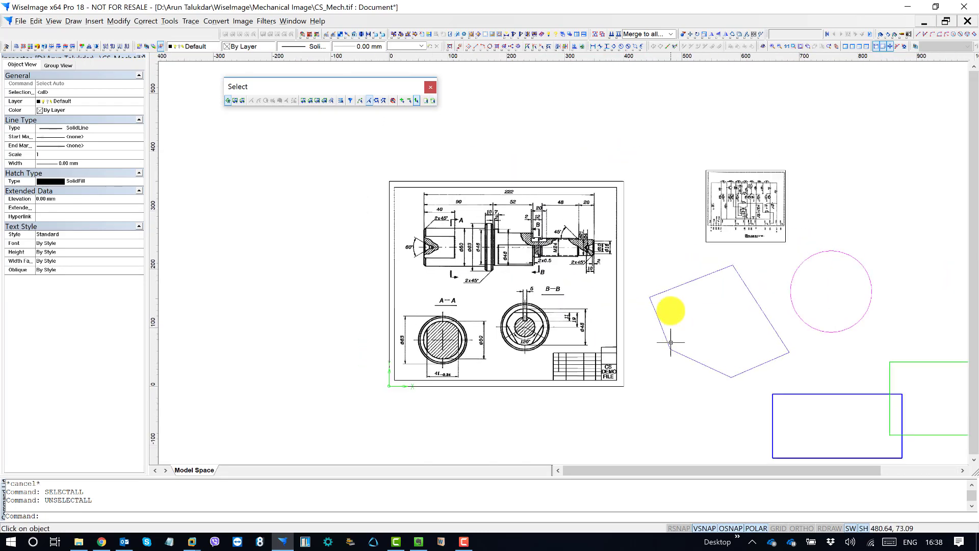
pyautogui.moveTo(673, 278); pyautogui.dragTo(613, 245, button='middle')
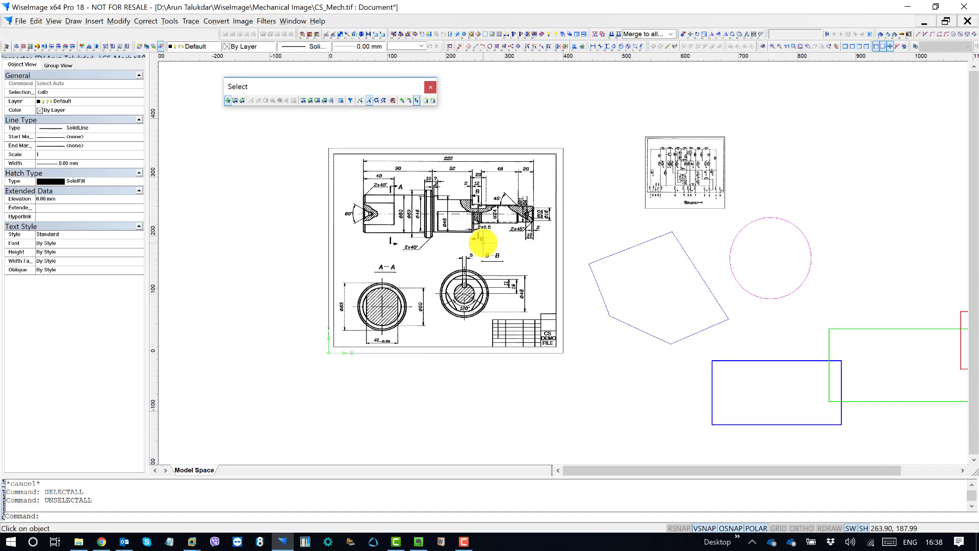
pyautogui.click(427, 102)
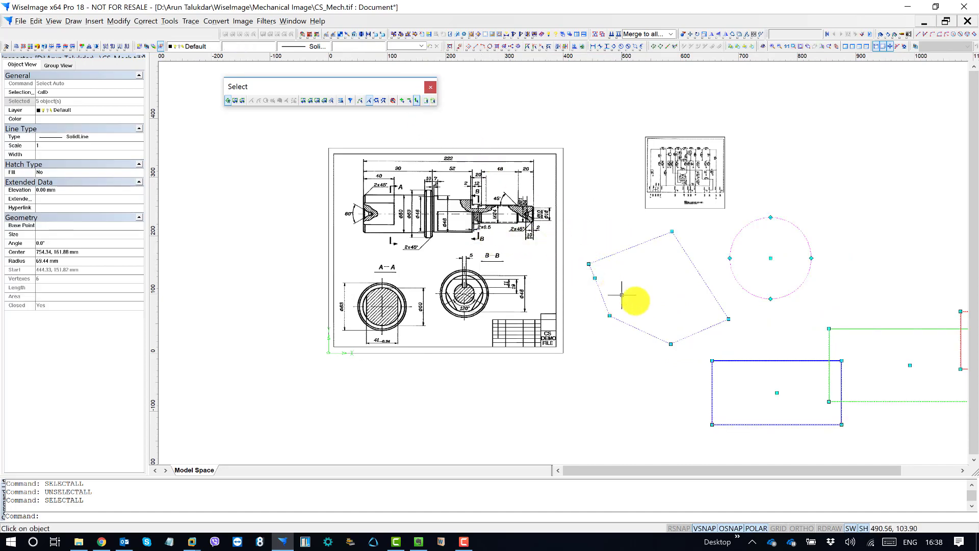
pyautogui.scroll(-4, 567, 278)
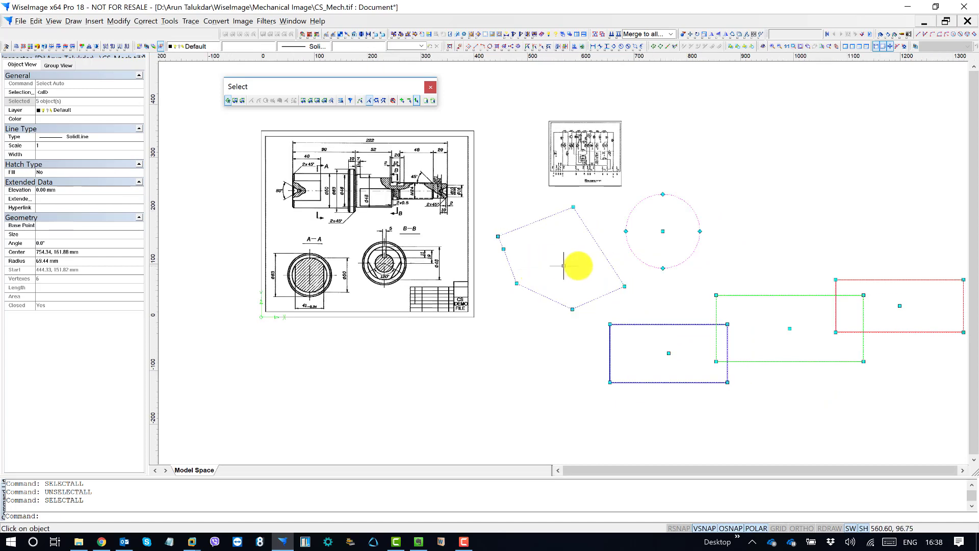
pyautogui.moveTo(563, 266); pyautogui.dragTo(518, 260, button='middle')
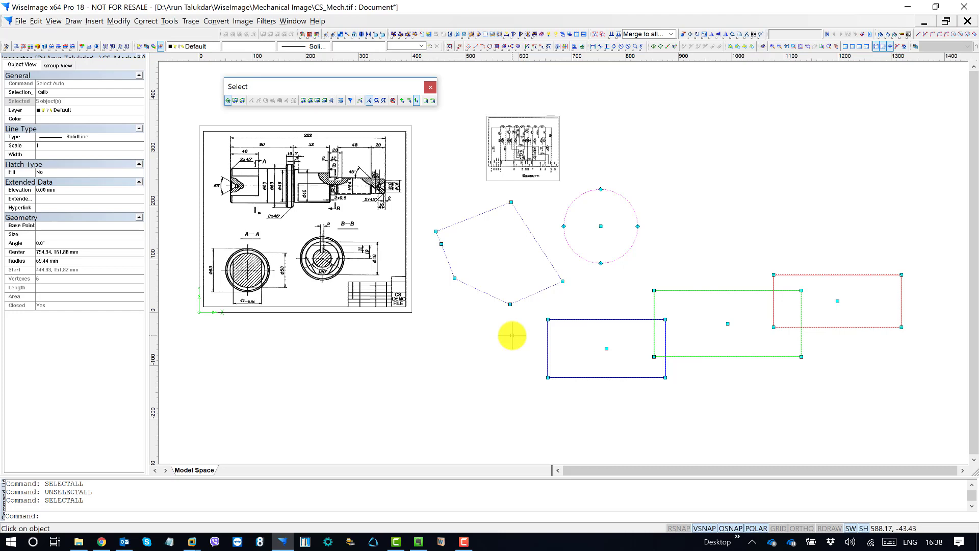
pyautogui.click(370, 101)
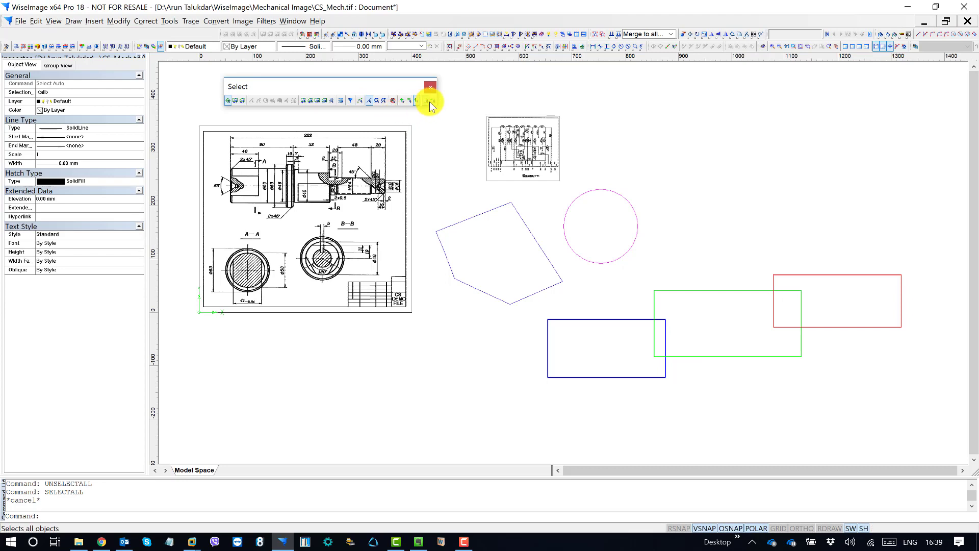
# Step: Switch to raster selection mode, select all raster data in both images, and deselect it all
pyautogui.click(378, 102)
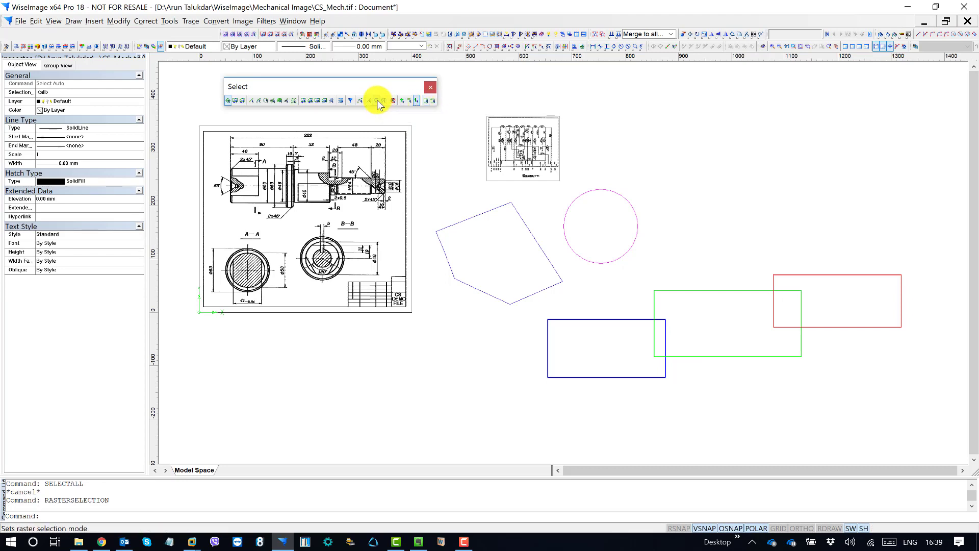
pyautogui.click(428, 102)
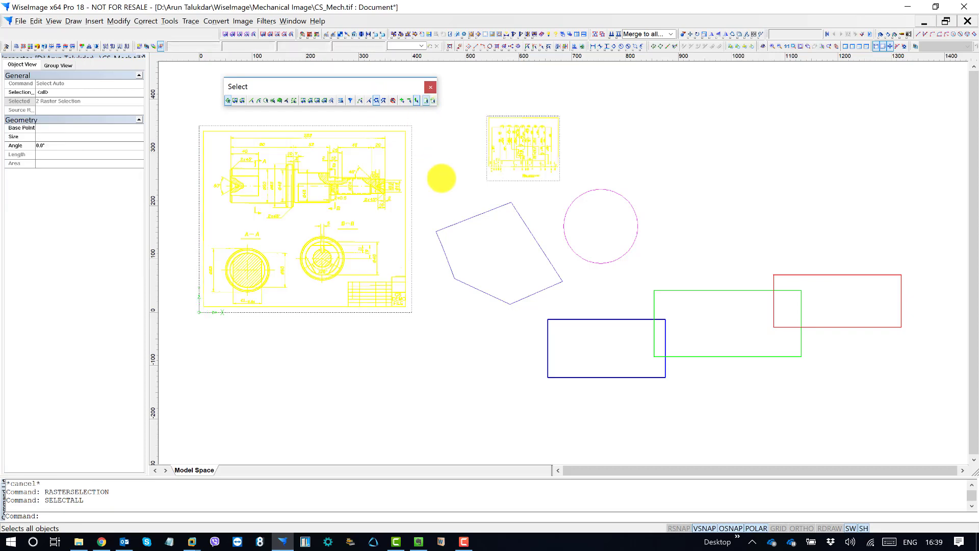
pyautogui.moveTo(441, 175); pyautogui.dragTo(565, 250, button='middle')
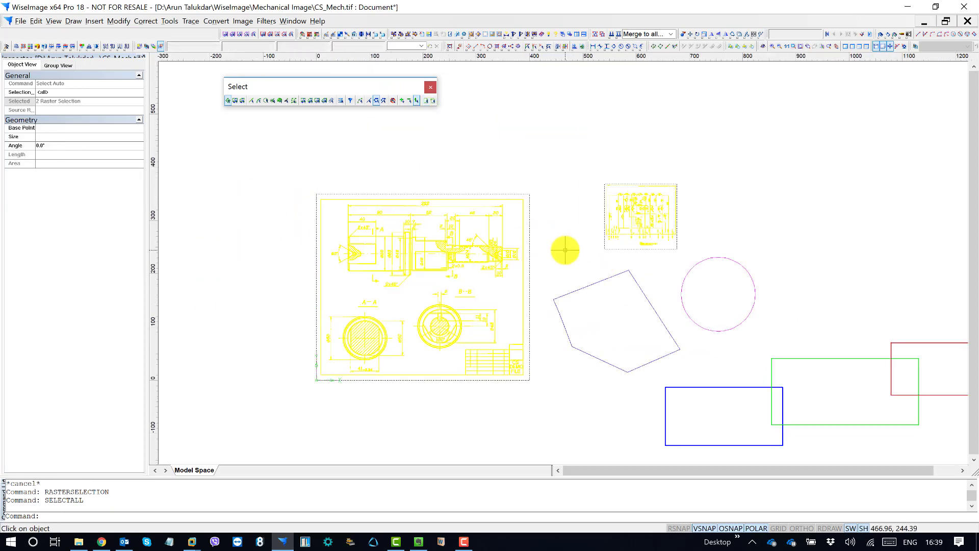
pyautogui.click(433, 101)
pyautogui.moveTo(474, 207); pyautogui.dragTo(536, 211, button='middle')
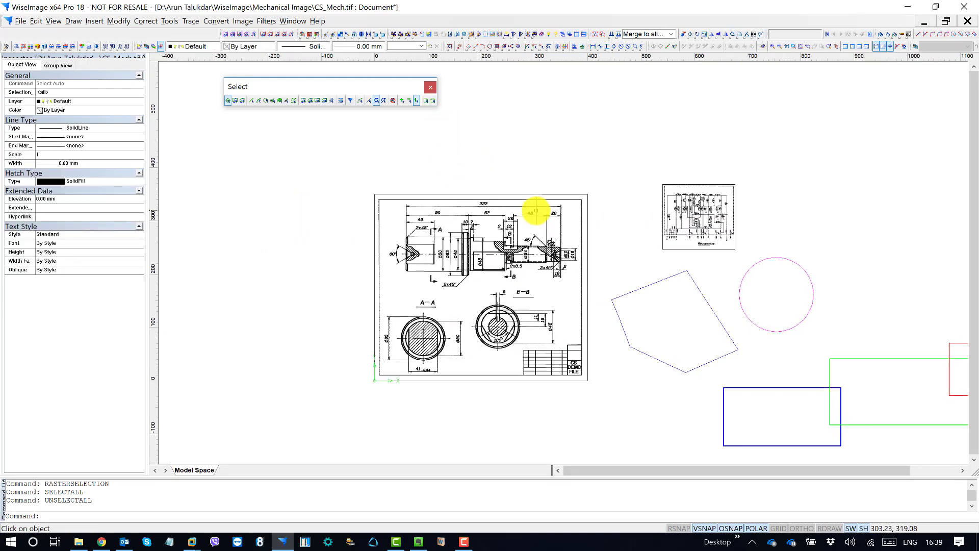
pyautogui.press('Escape')
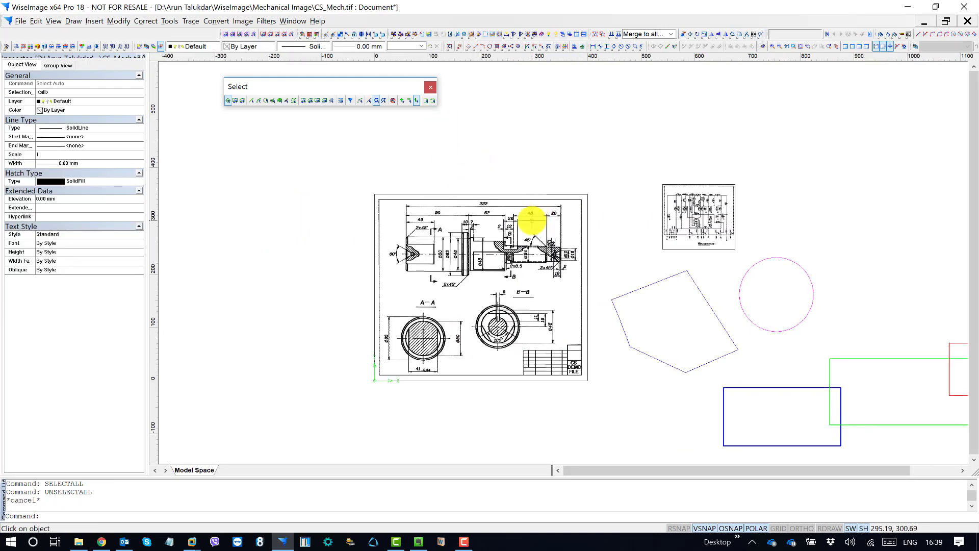
# Step: In raster mode with automatic selection, select the shaft's long horizontal raster line above the Ø50 dimension and deselect it
pyautogui.moveTo(564, 204); pyautogui.dragTo(501, 190, button='middle')
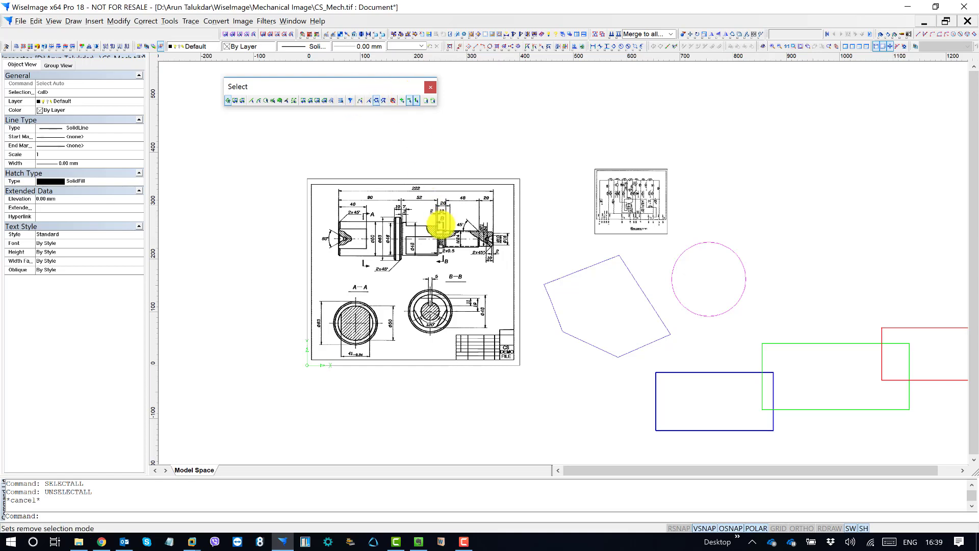
pyautogui.scroll(3, 415, 234)
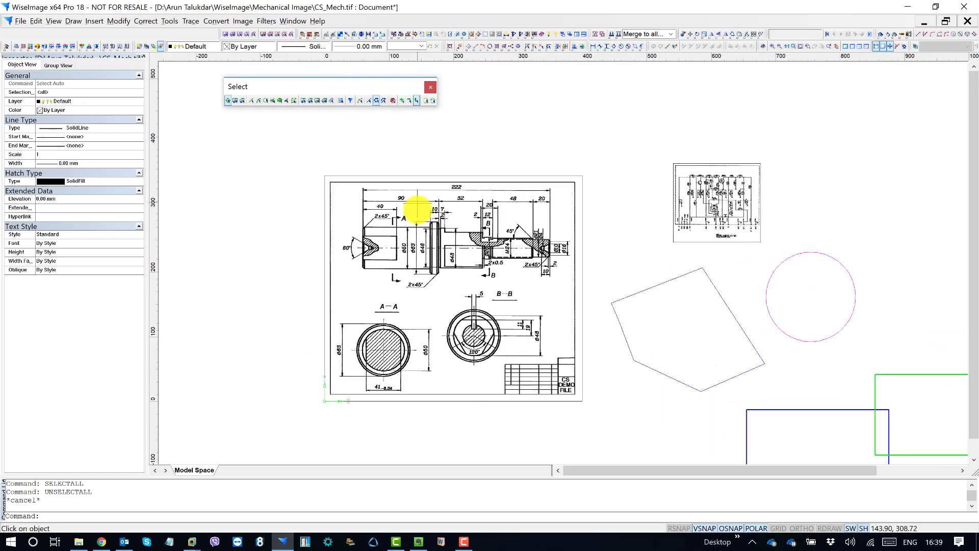
pyautogui.scroll(4, 387, 234)
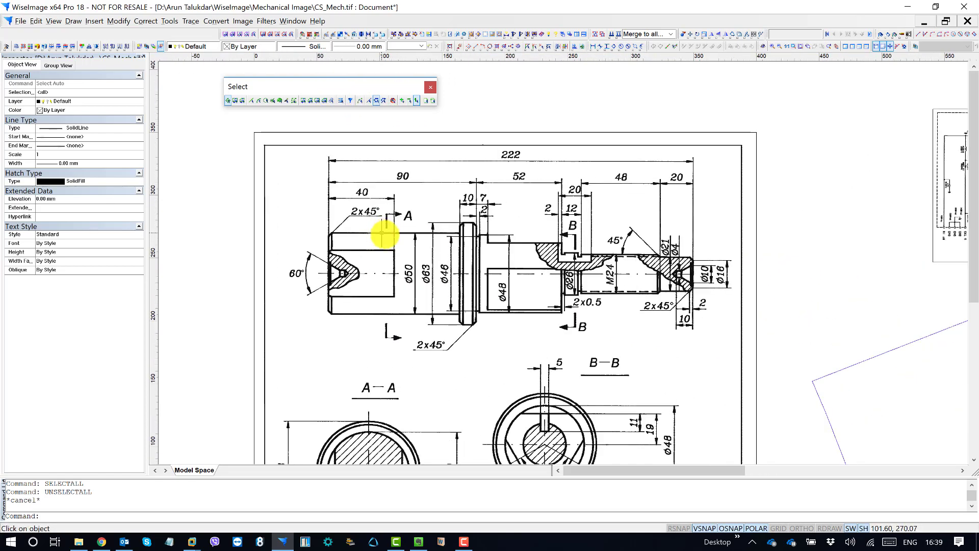
pyautogui.scroll(5, 387, 234)
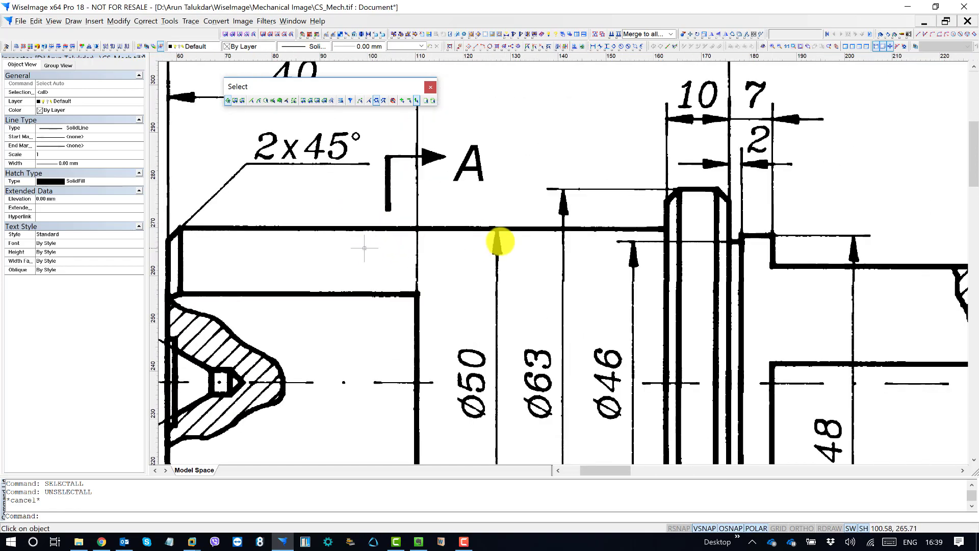
pyautogui.moveTo(529, 257); pyautogui.dragTo(433, 235, button='middle')
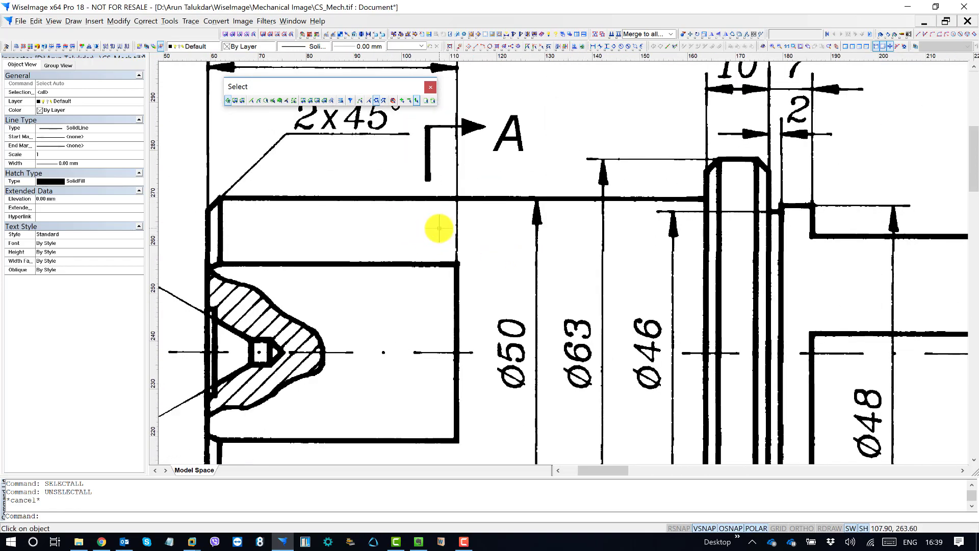
pyautogui.click(378, 101)
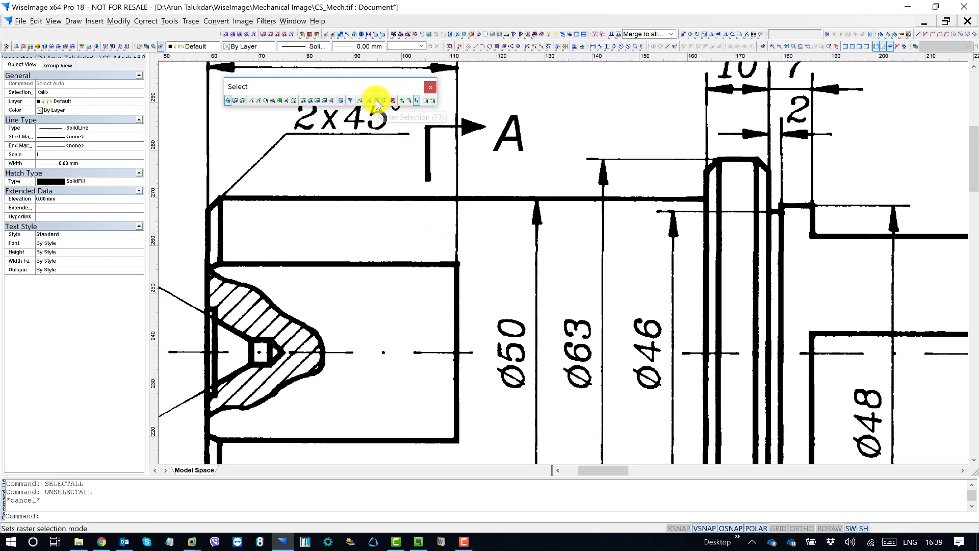
pyautogui.click(231, 102)
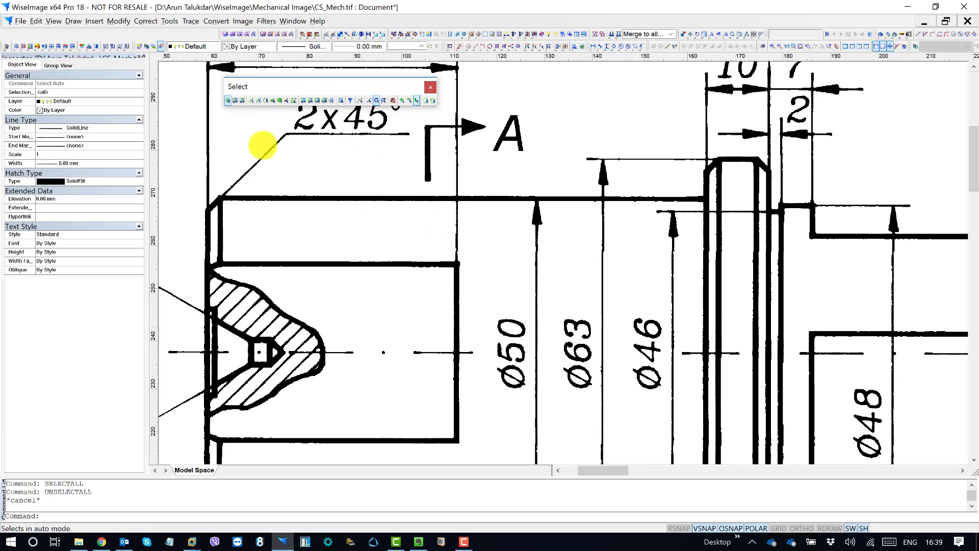
pyautogui.click(351, 198)
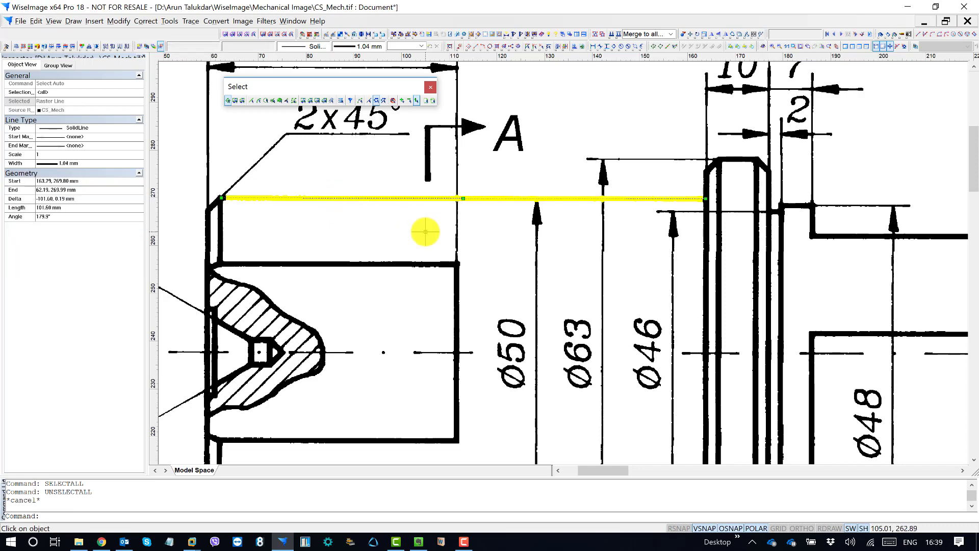
pyautogui.click(425, 233)
pyautogui.click(266, 21)
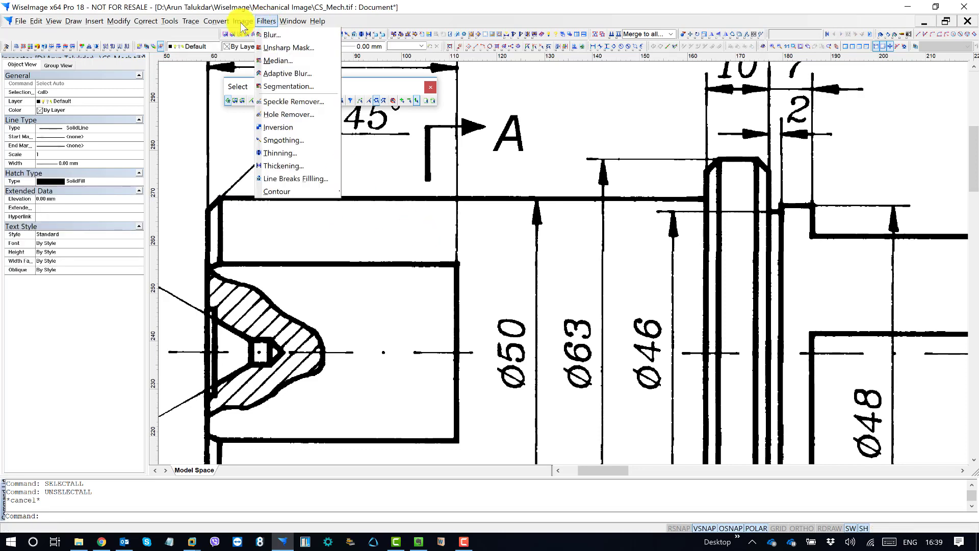
pyautogui.moveTo(191, 25)
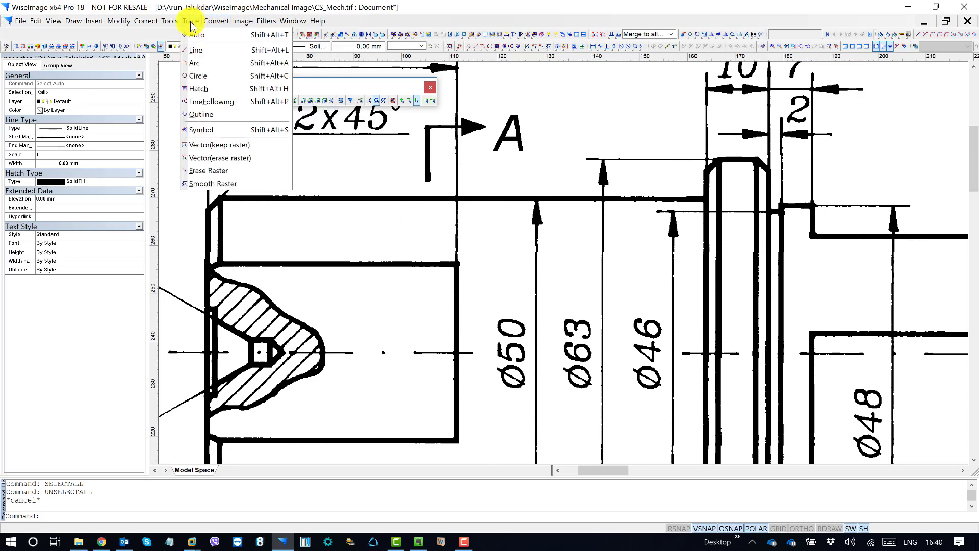
pyautogui.click(337, 87)
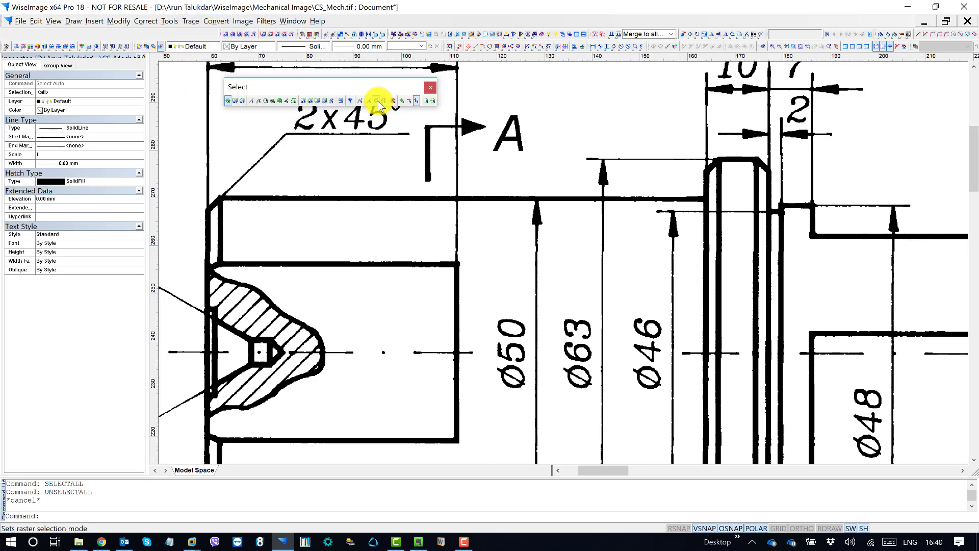
# Step: In raster selection mode, window-select an area about 64 by 37 mm across the Ø50, Ø63 and Ø46 dimensions and cancel the selection
pyautogui.click(377, 101)
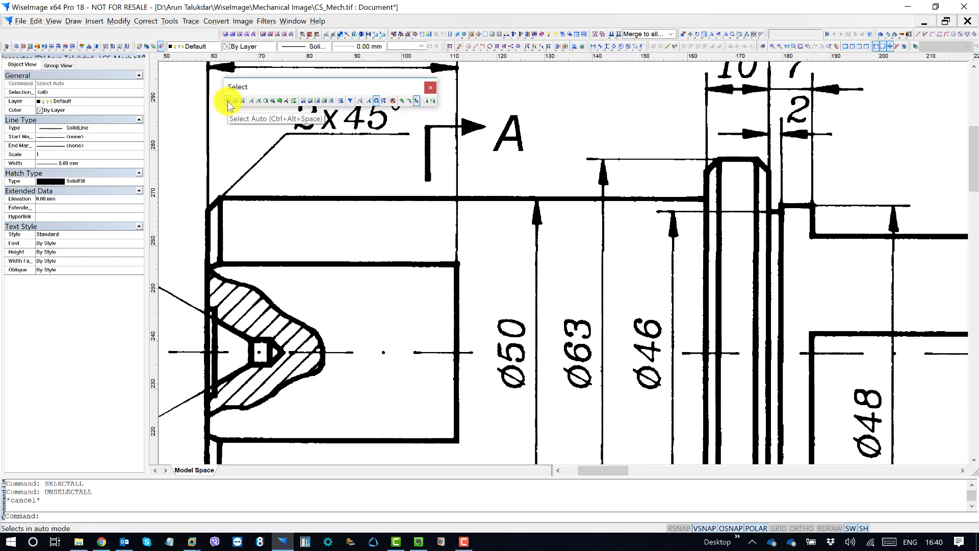
pyautogui.click(439, 197)
pyautogui.moveTo(372, 174); pyautogui.dragTo(678, 352)
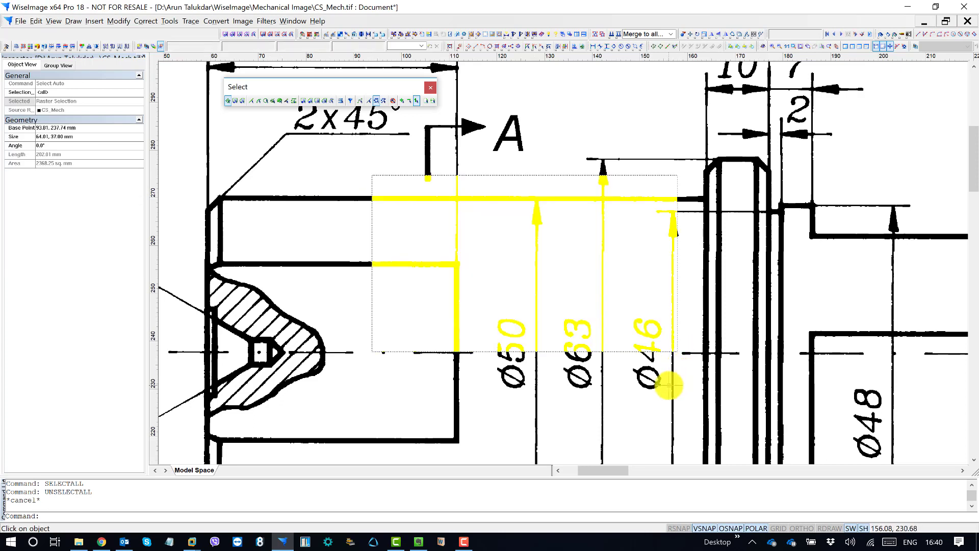
pyautogui.press('Escape')
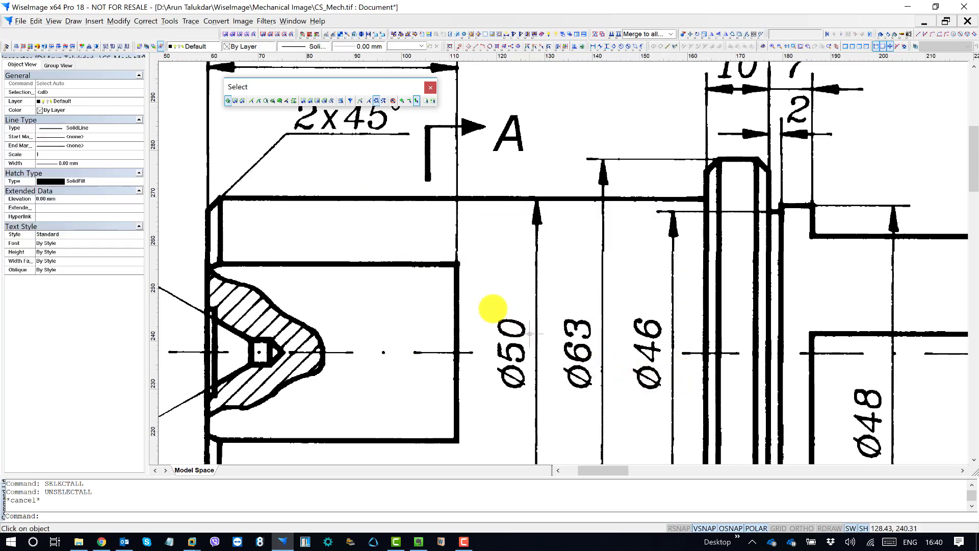
# Step: Select the horizontal raster line above the hatched centre hole, select the thick vertical line at its end instead, and clear the selection
pyautogui.click(408, 266)
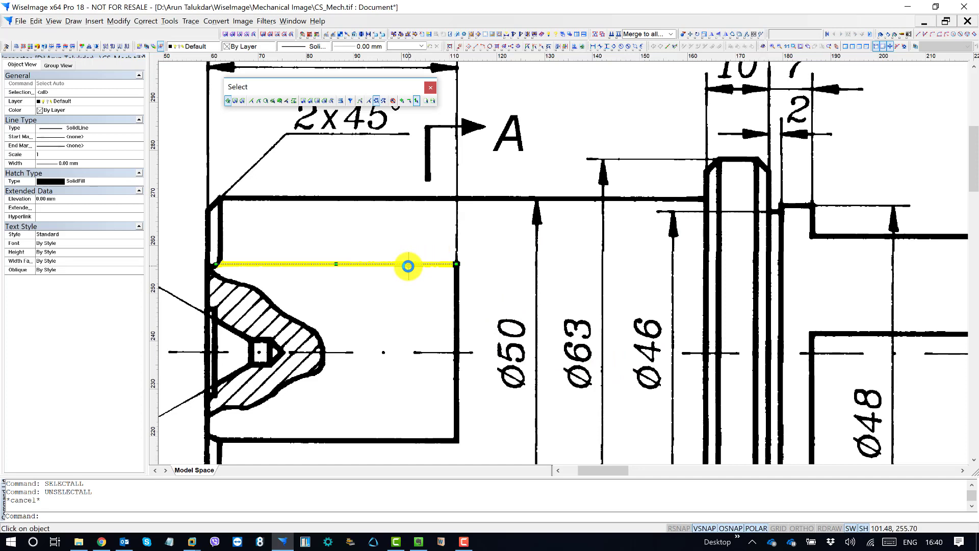
pyautogui.click(458, 309)
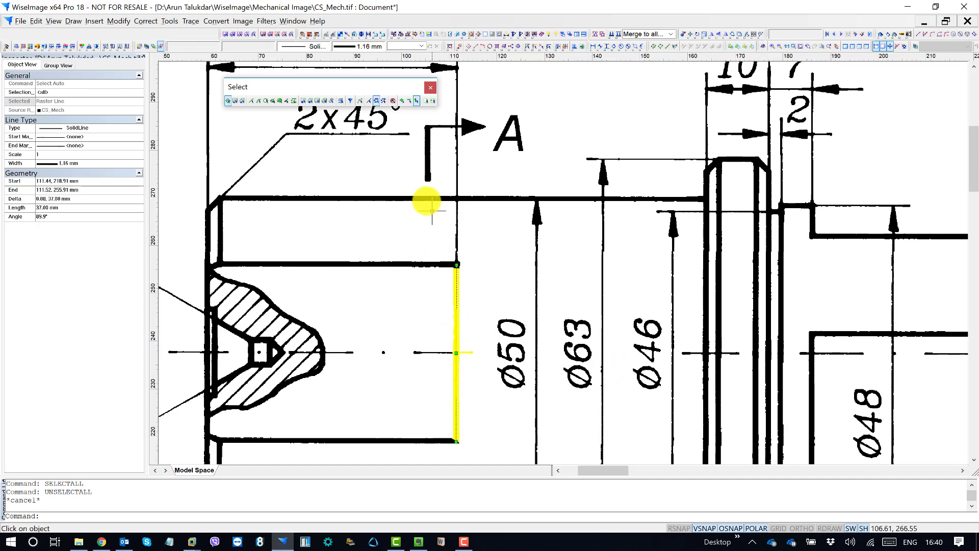
pyautogui.click(434, 162)
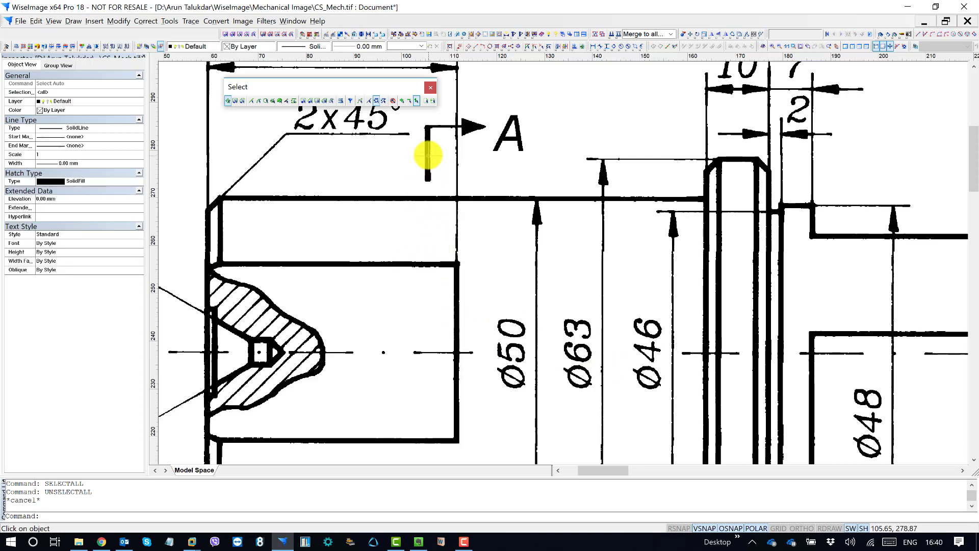
pyautogui.click(428, 155)
pyautogui.click(501, 143)
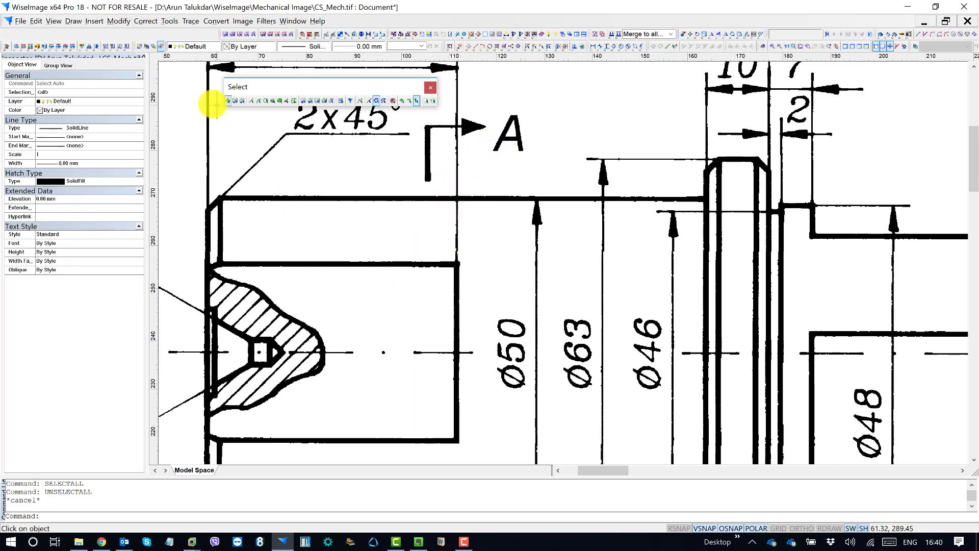
# Step: Open the raster-to-vector conversion options, disable docking for the dialog, move it over the drawing and close it
pyautogui.click(217, 22)
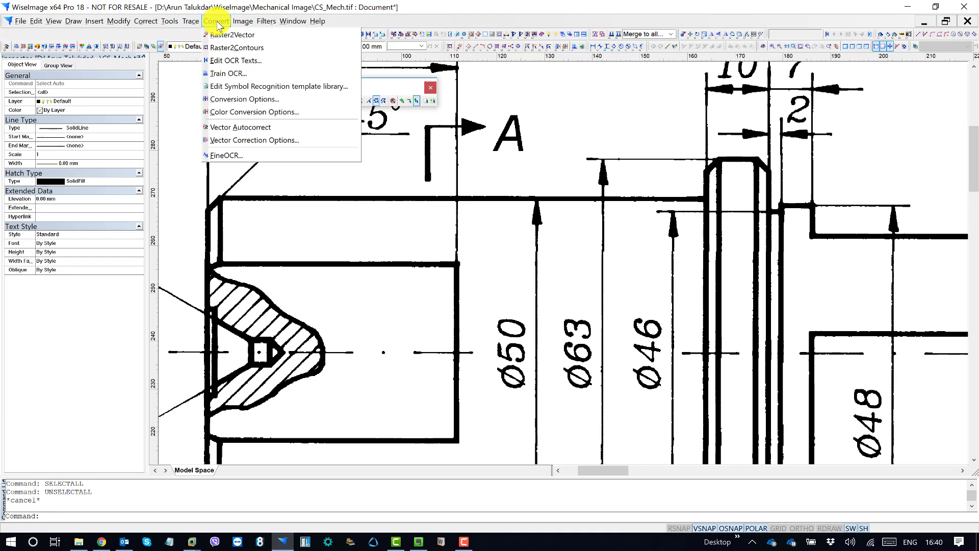
pyautogui.click(238, 99)
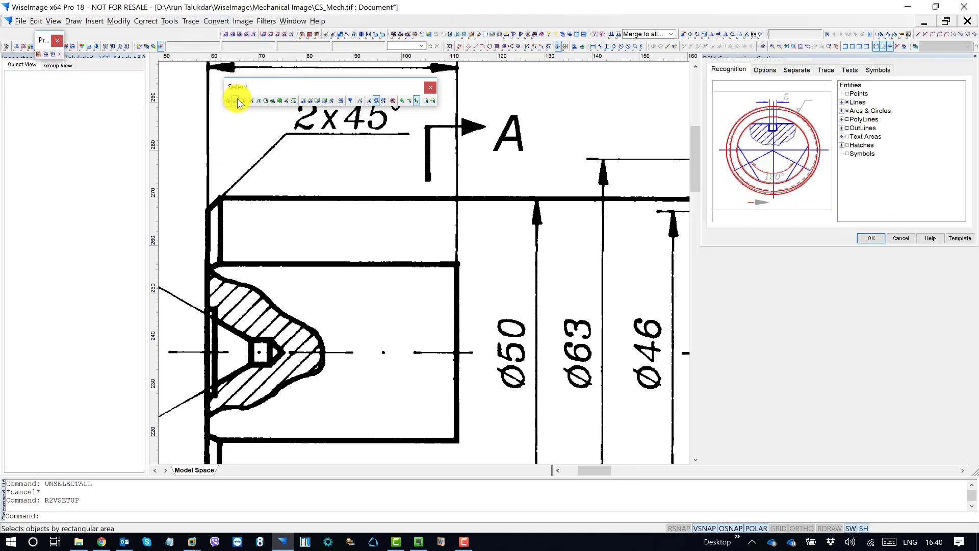
pyautogui.rightClick(783, 56)
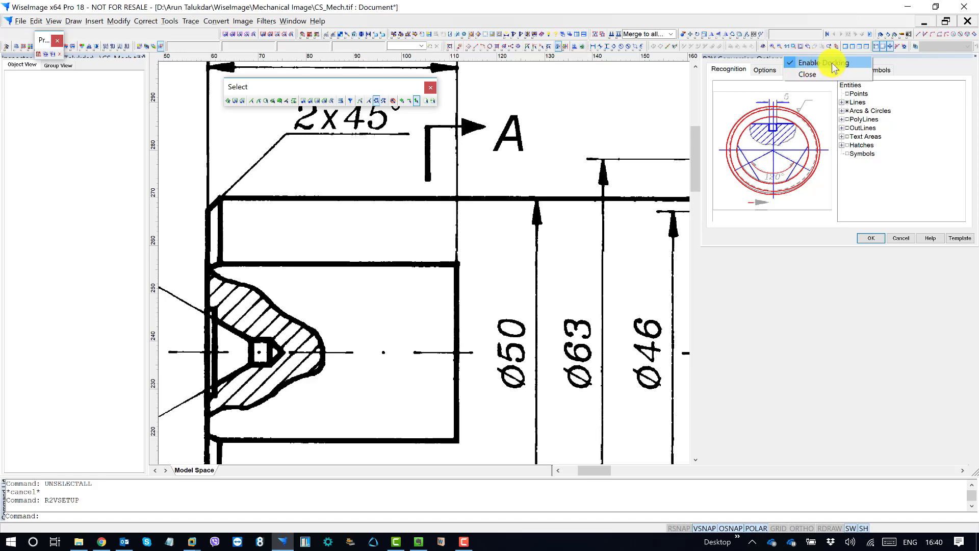
pyautogui.click(831, 63)
pyautogui.moveTo(856, 65); pyautogui.dragTo(622, 112)
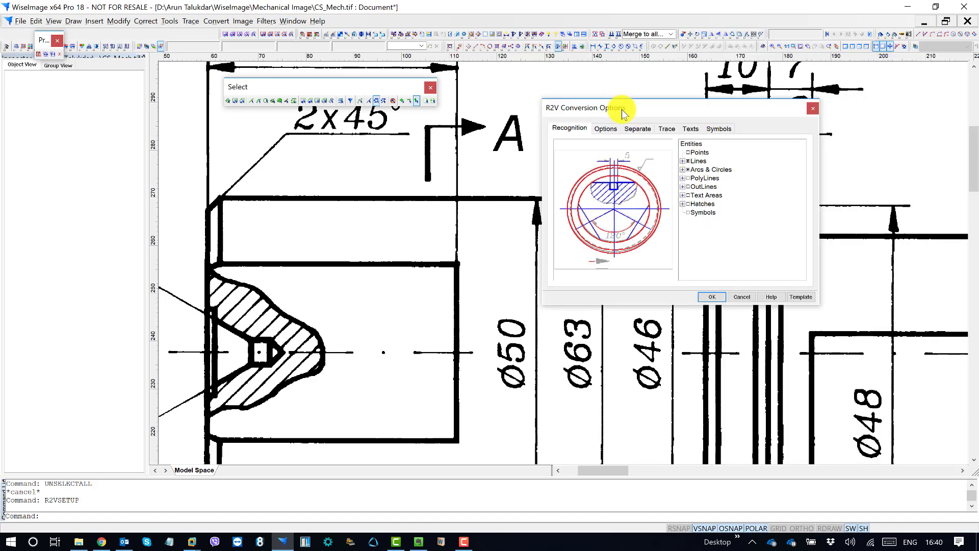
pyautogui.rightClick(623, 113)
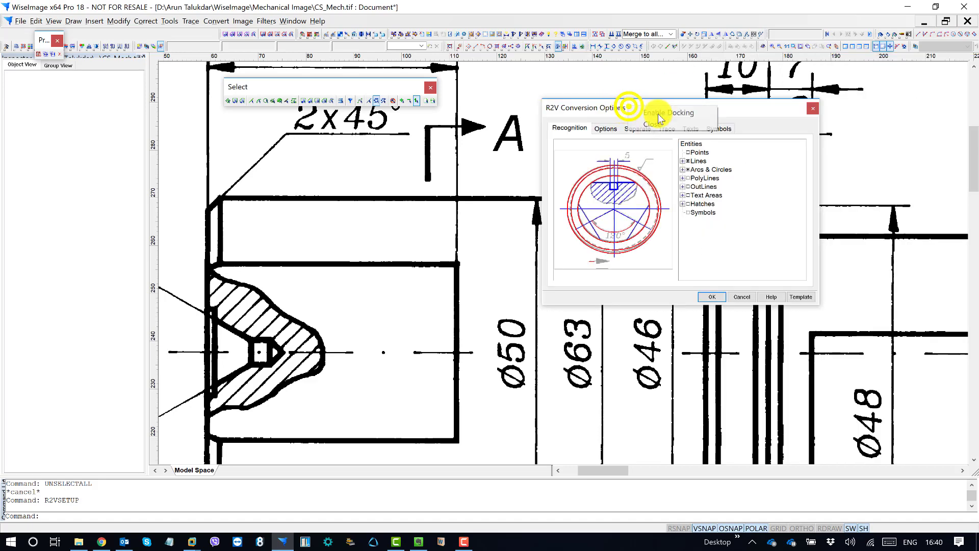
pyautogui.click(625, 113)
pyautogui.moveTo(750, 106)
pyautogui.mouseDown()
pyautogui.moveTo(663, 239)
pyautogui.moveTo(543, 179)
pyautogui.moveTo(446, 161)
pyautogui.moveTo(716, 163)
pyautogui.mouseUp()
pyautogui.click(851, 158)
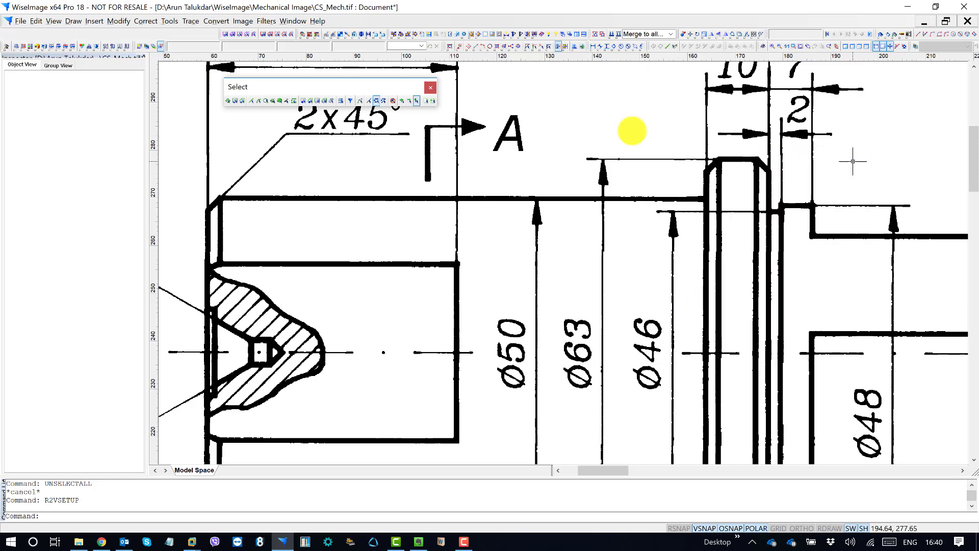
# Step: Reopen the raster-to-vector conversion options and reposition the floating dialog over the drawing
pyautogui.click(243, 20)
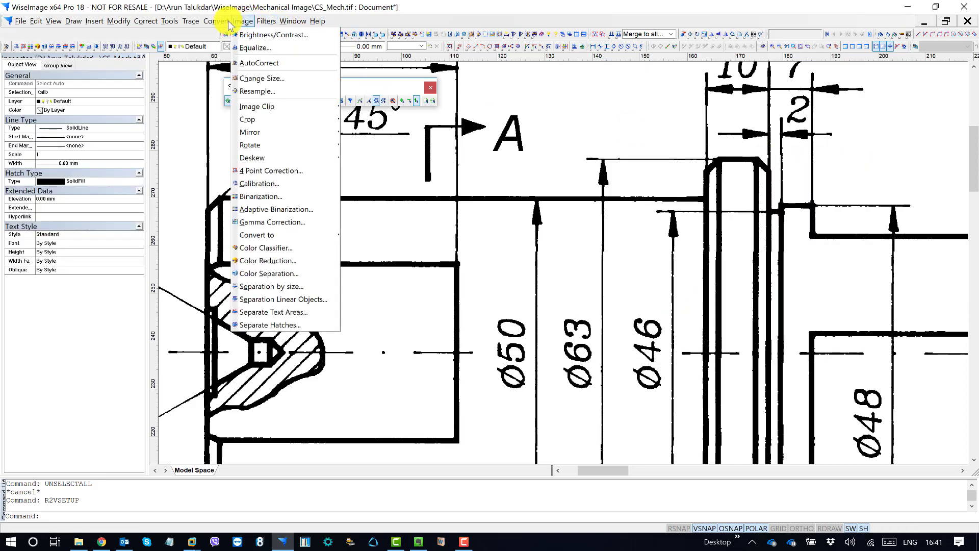
pyautogui.click(225, 99)
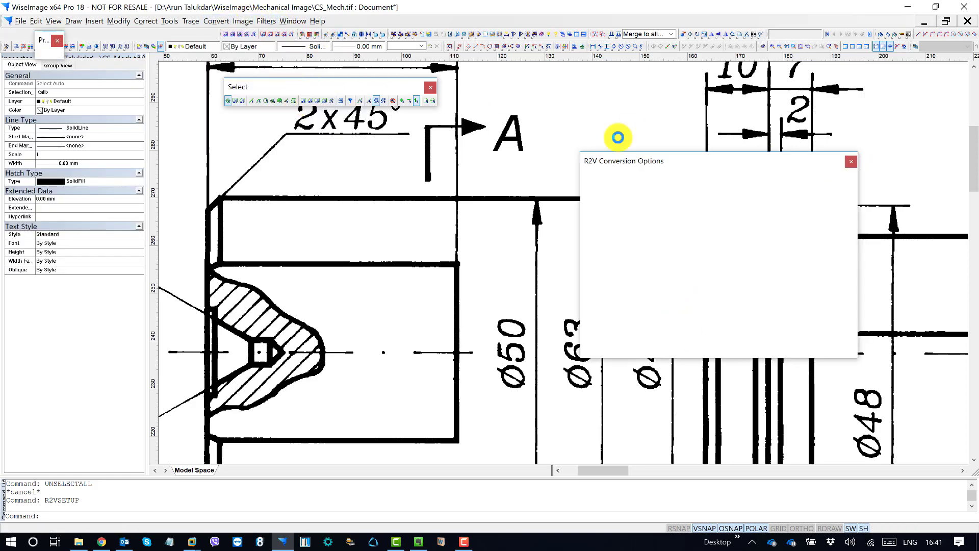
pyautogui.rightClick(760, 138)
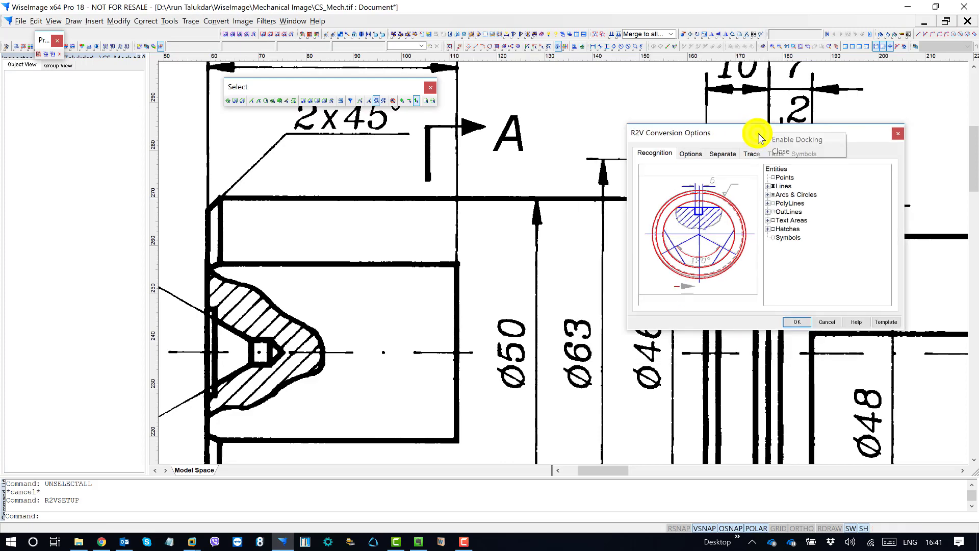
pyautogui.click(732, 135)
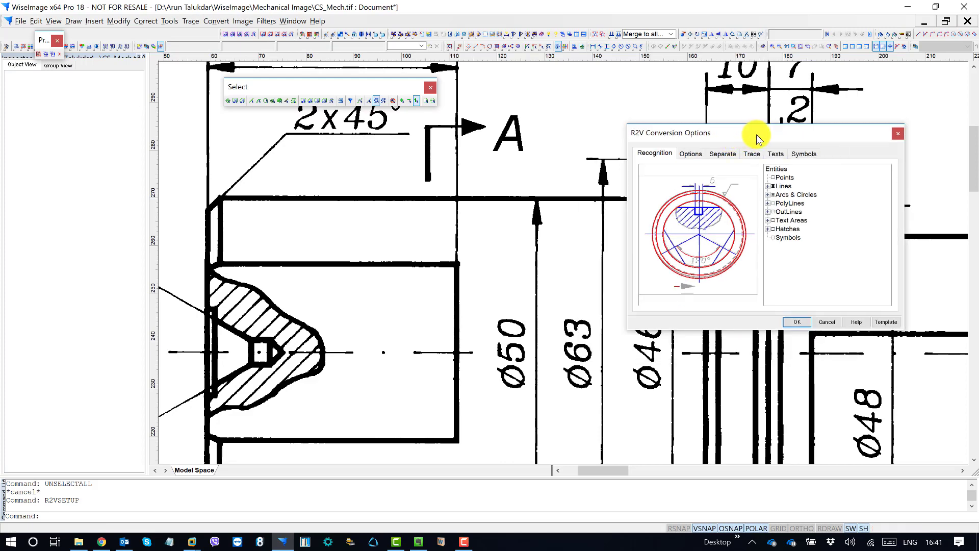
pyautogui.moveTo(757, 134); pyautogui.dragTo(703, 118)
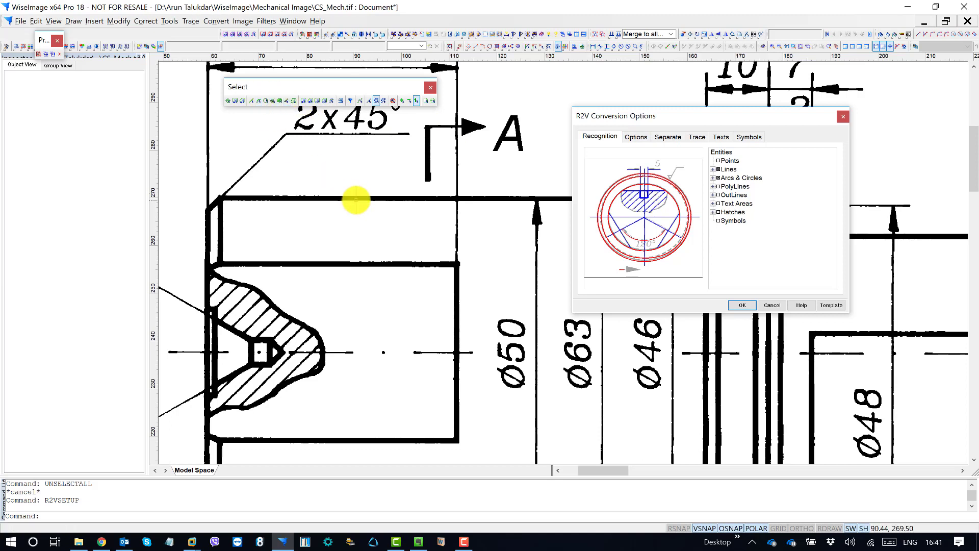
# Step: Measure the thickness of the shaft's long horizontal line as Max Width, replace it with 0.1 and apply the conversion options
pyautogui.click(636, 138)
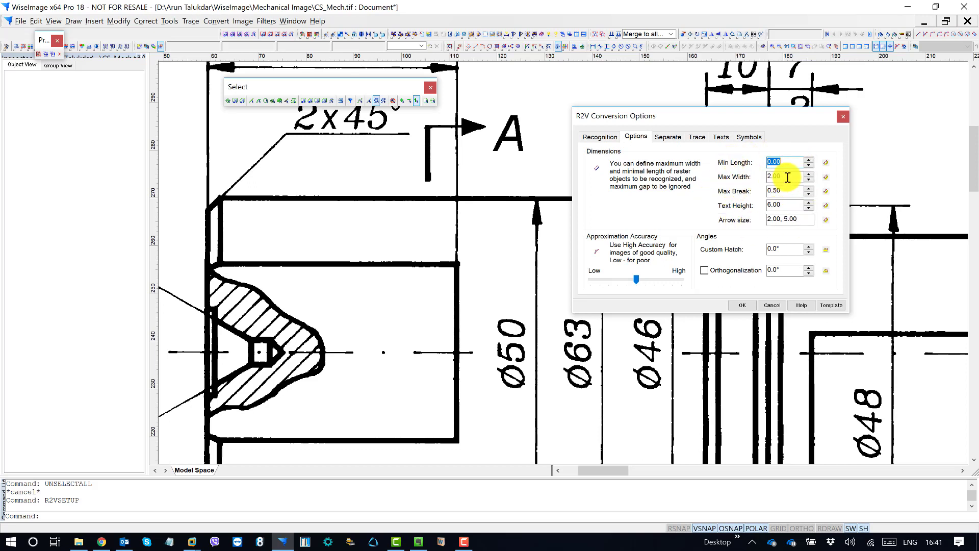
pyautogui.press('Tab')
pyautogui.click(827, 178)
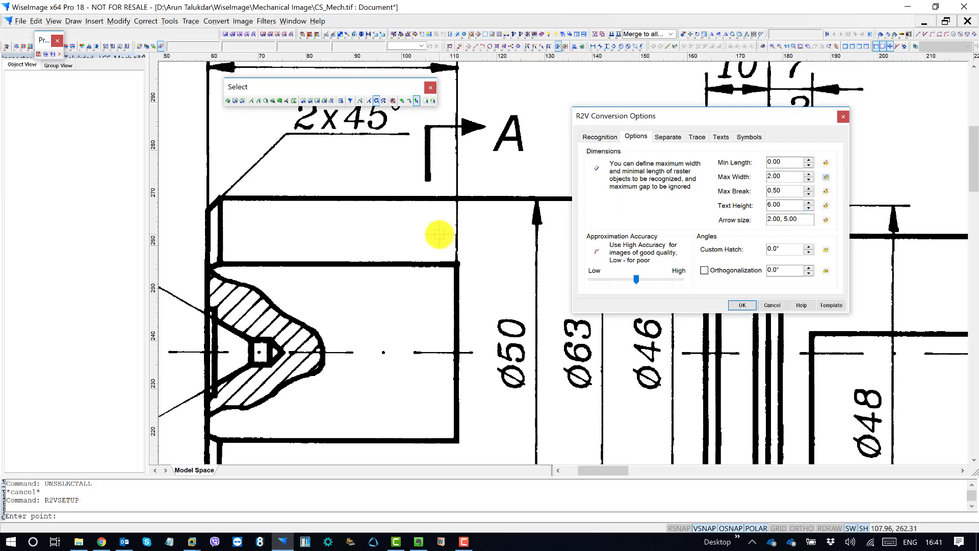
pyautogui.scroll(5, 441, 204)
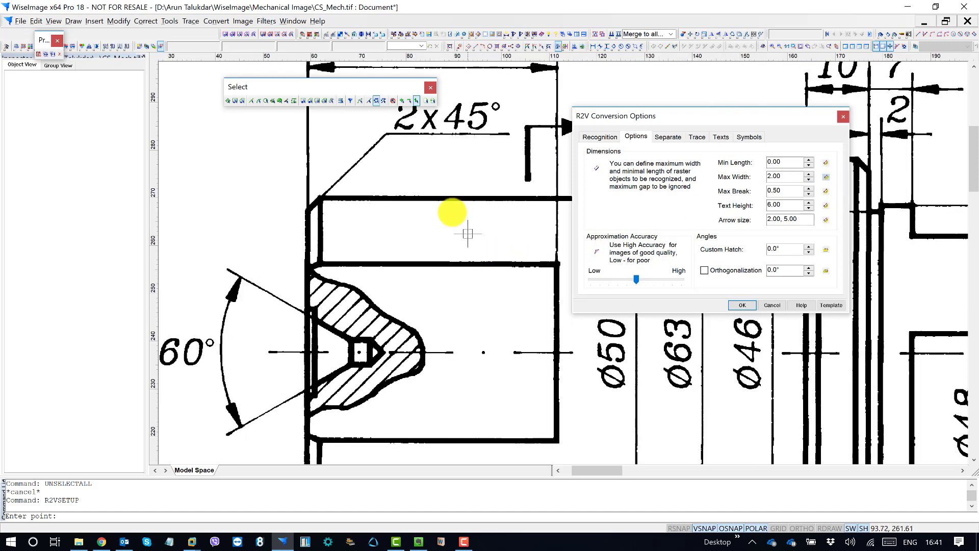
pyautogui.scroll(3, 442, 204)
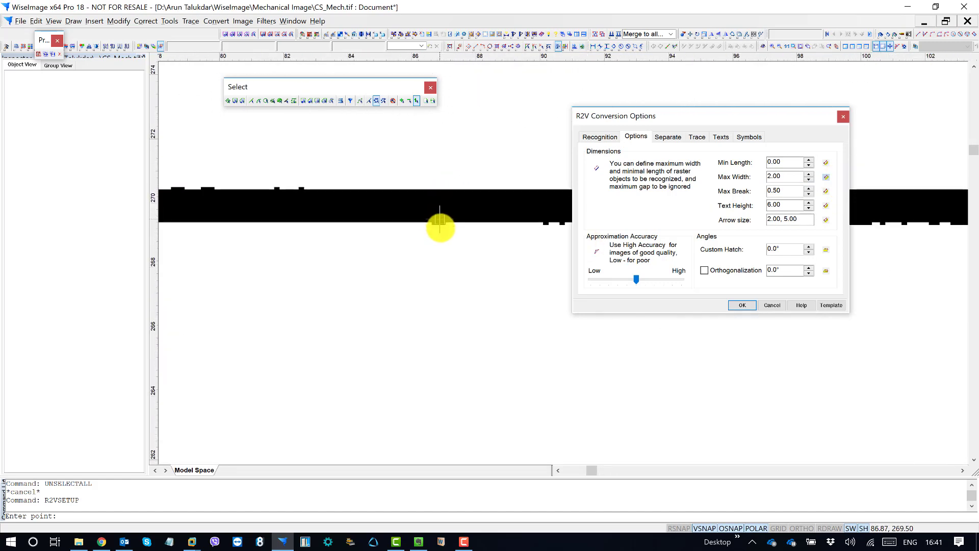
pyautogui.click(441, 225)
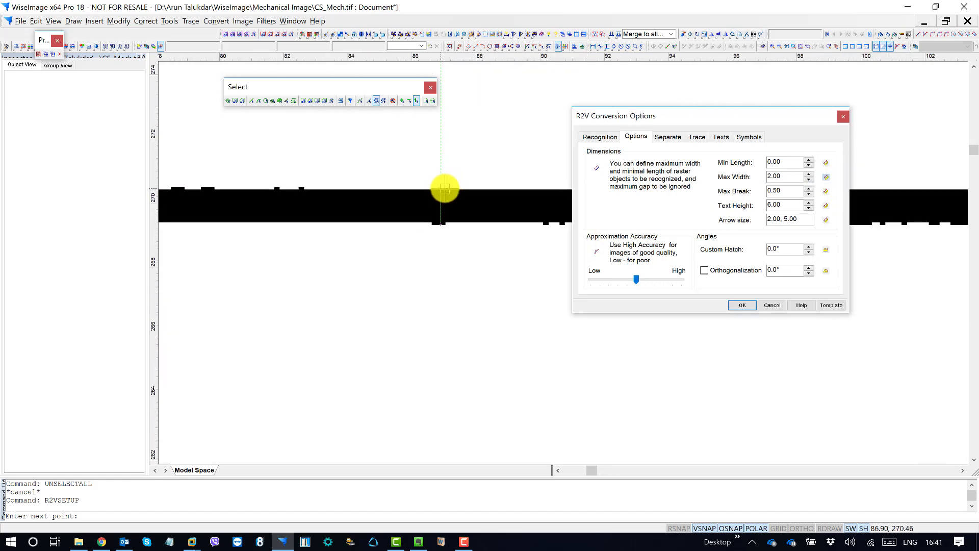
pyautogui.click(445, 186)
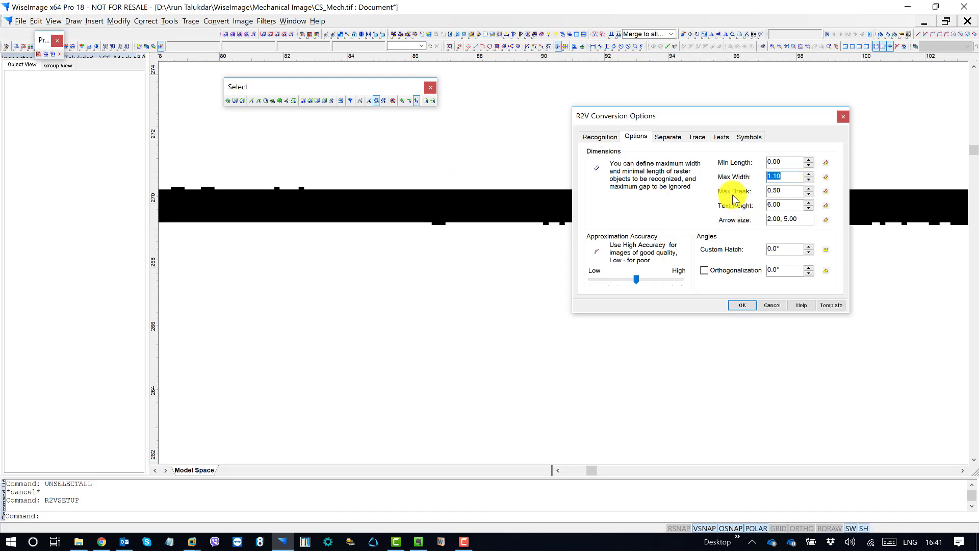
pyautogui.press('BackSpace')
pyautogui.write('.1')
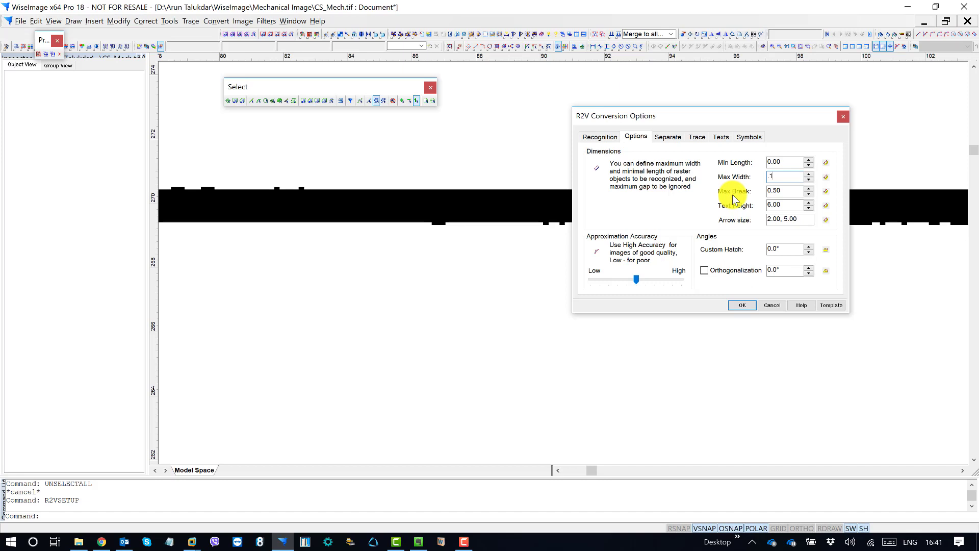
pyautogui.click(742, 305)
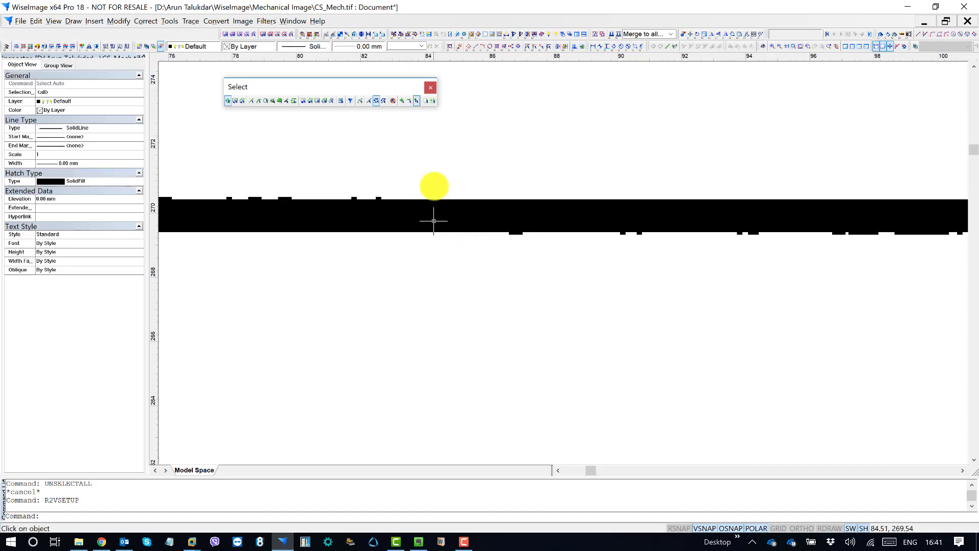
# Step: Switch to vector selection mode, select the whole CS_Mech image by its frame and clear the selection
pyautogui.scroll(-4, 518, 248)
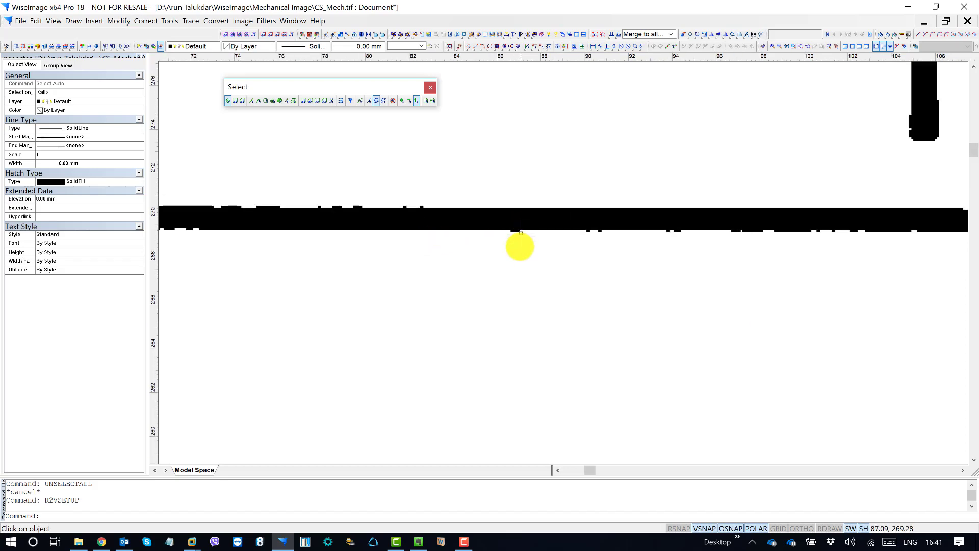
pyautogui.scroll(-1, 520, 252)
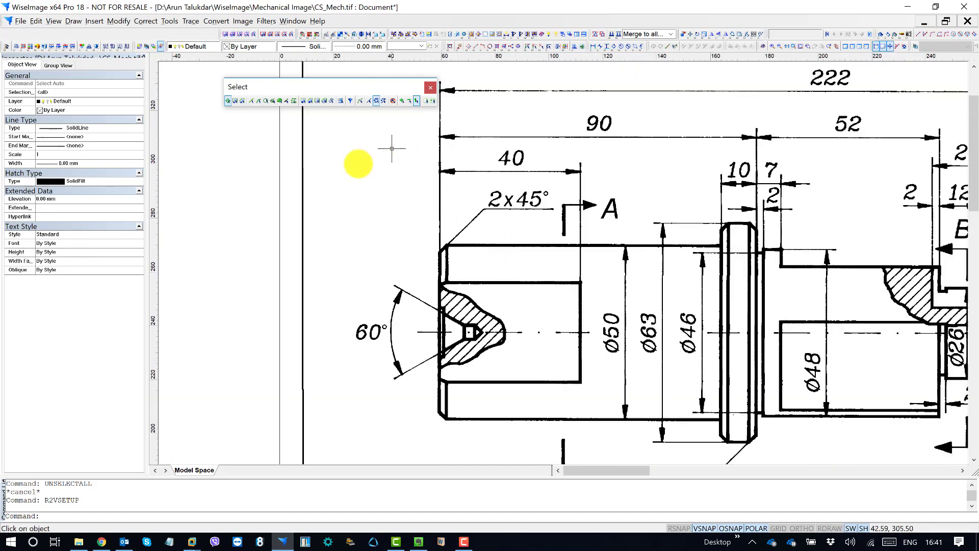
pyautogui.click(368, 101)
pyautogui.click(187, 174)
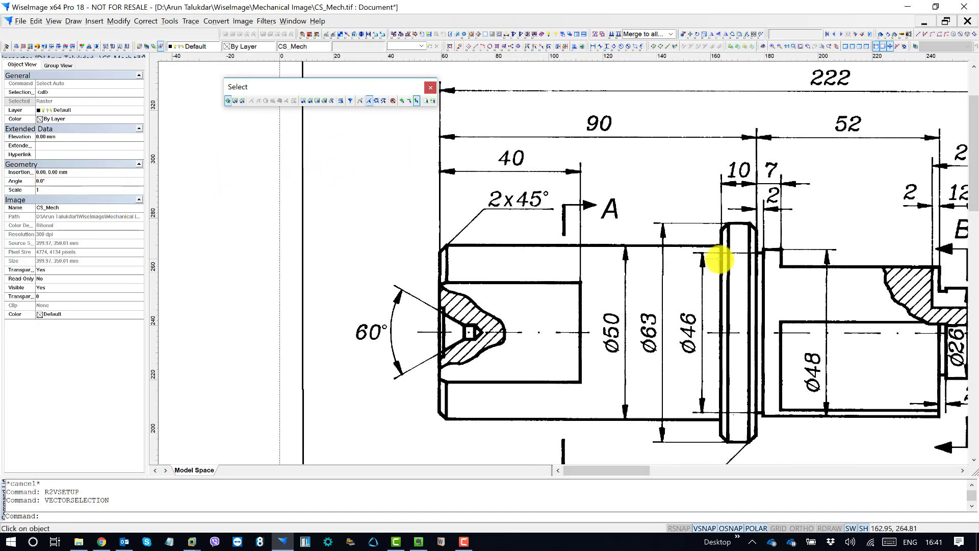
pyautogui.press('Escape')
# Step: Switch back to raster selection mode with automatic selection and try to select the shaft's long thick horizontal line at several points
pyautogui.moveTo(561, 251)
pyautogui.mouseDown(button='middle')
pyautogui.moveTo(421, 252)
pyautogui.moveTo(520, 256)
pyautogui.mouseUp(button='middle')
pyautogui.scroll(10, 421, 252)
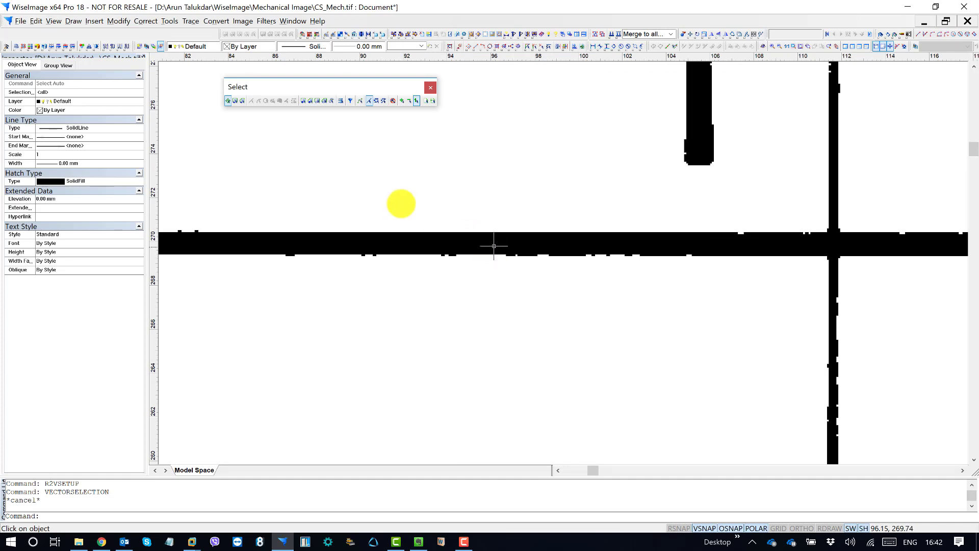
pyautogui.click(378, 102)
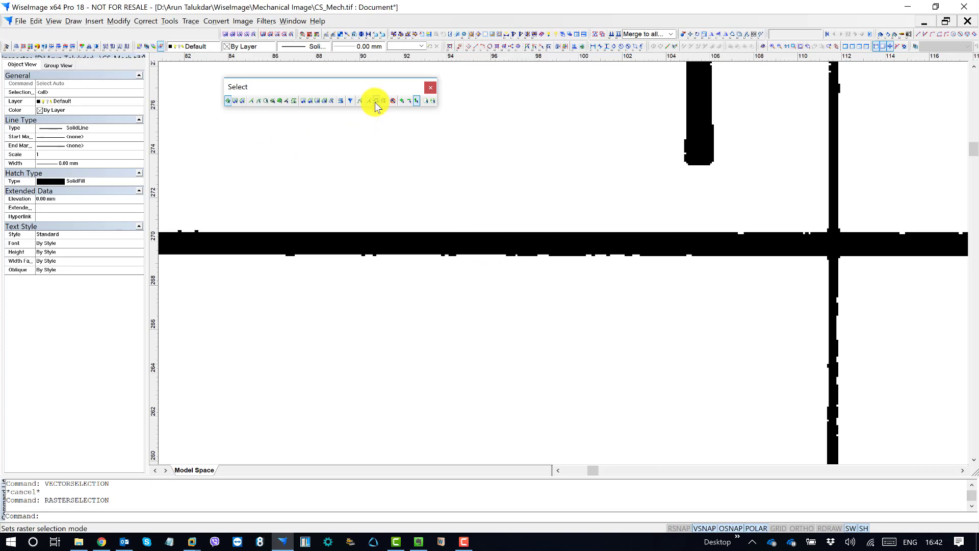
pyautogui.click(228, 102)
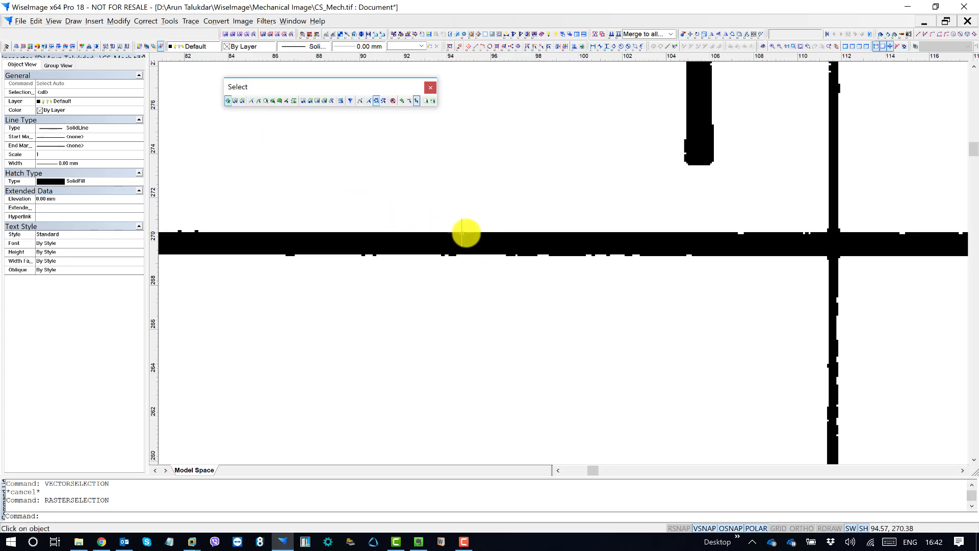
pyautogui.moveTo(467, 238); pyautogui.dragTo(451, 252)
pyautogui.moveTo(389, 249); pyautogui.dragTo(798, 412)
pyautogui.click(512, 203)
pyautogui.scroll(-2, 457, 278)
pyautogui.click(649, 385)
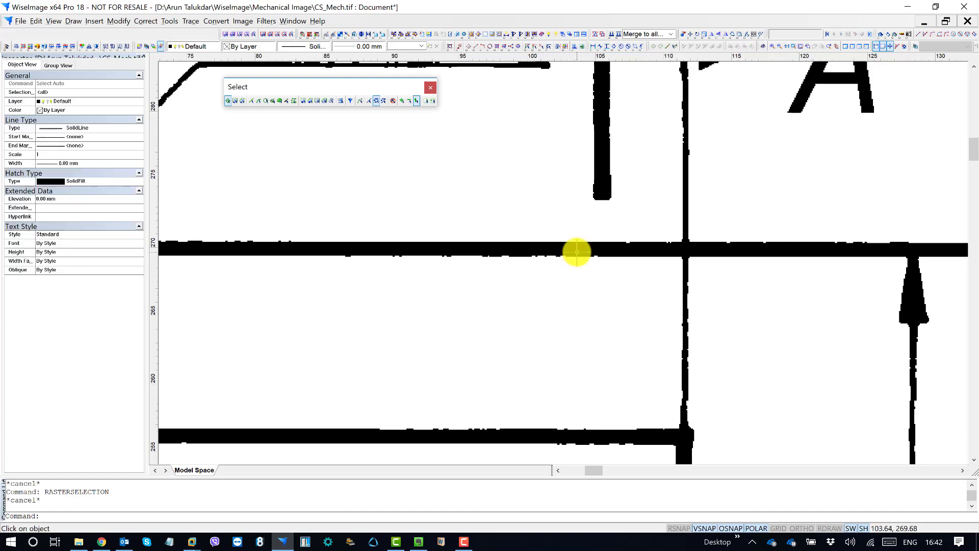
pyautogui.moveTo(648, 250); pyautogui.dragTo(659, 280)
pyautogui.click(640, 294)
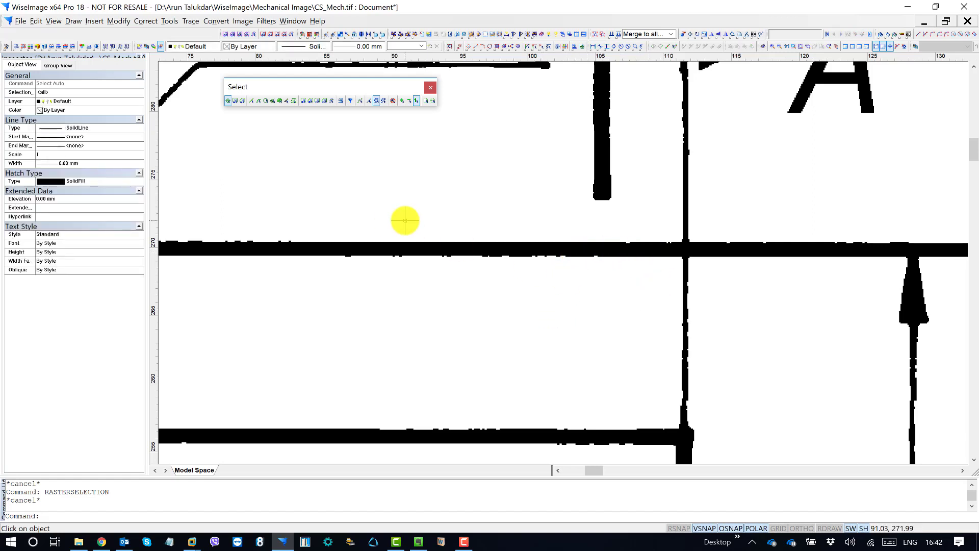
# Step: In the raster-to-vector conversion options, measure the thickness of the shaft's long horizontal line, set Max Width to 2 instead and apply
pyautogui.scroll(-3, 476, 153)
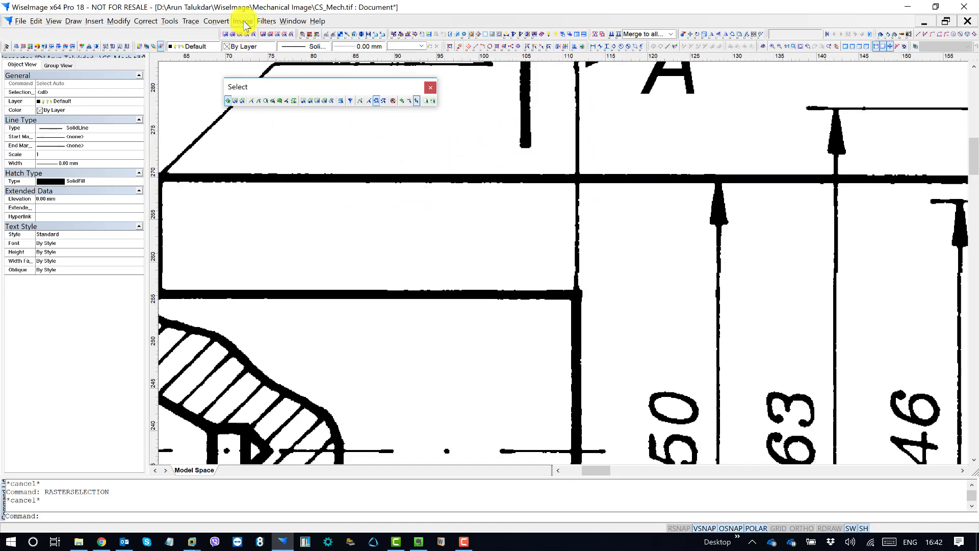
pyautogui.click(215, 22)
pyautogui.click(244, 99)
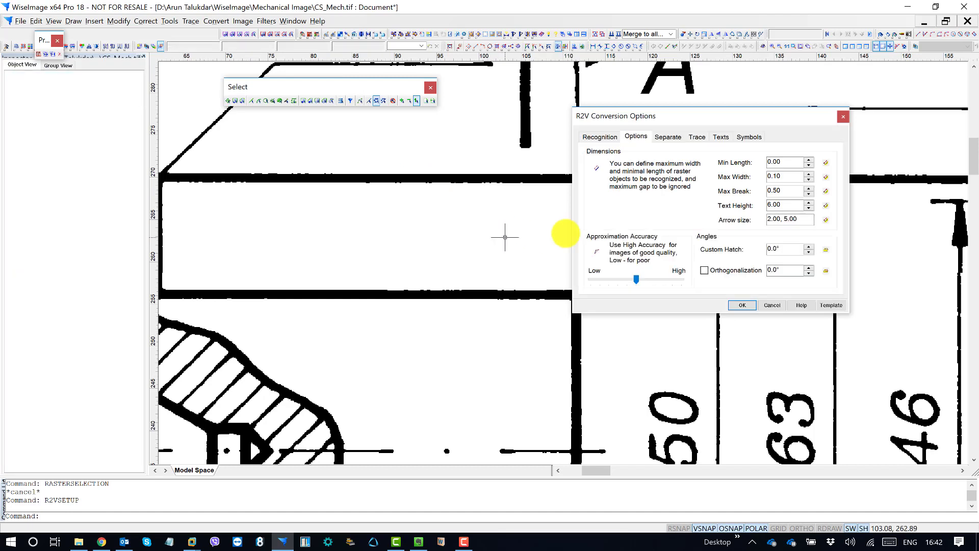
pyautogui.click(826, 177)
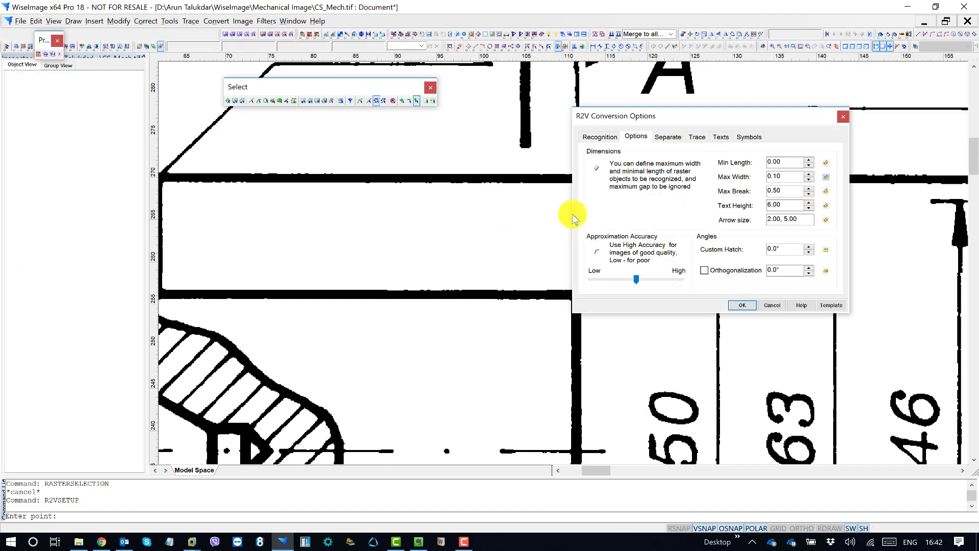
pyautogui.scroll(3, 338, 165)
pyautogui.scroll(2, 310, 181)
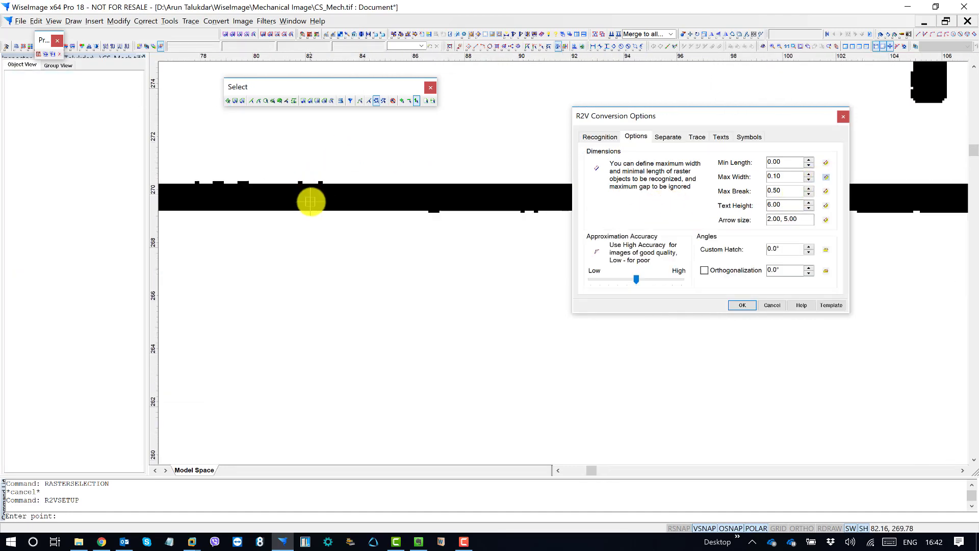
pyautogui.click(317, 215)
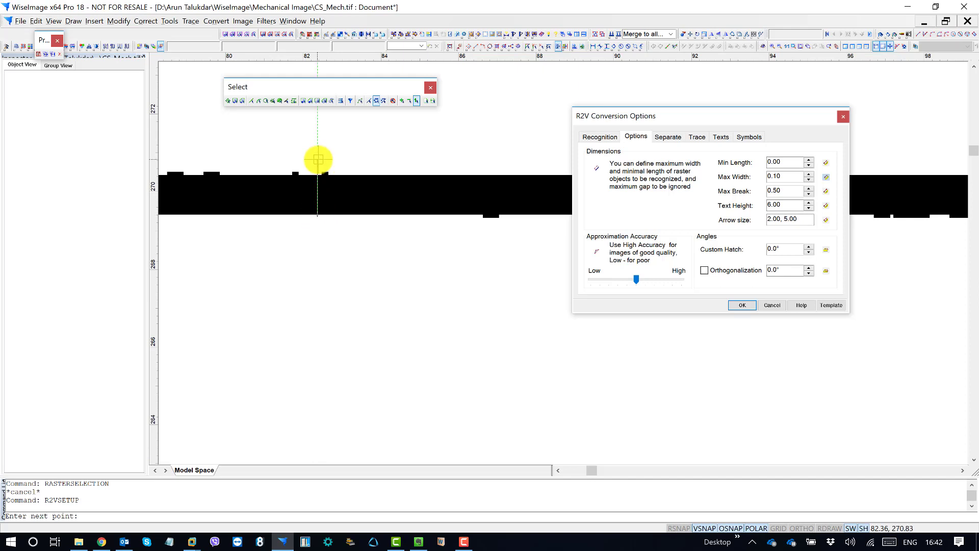
pyautogui.click(318, 175)
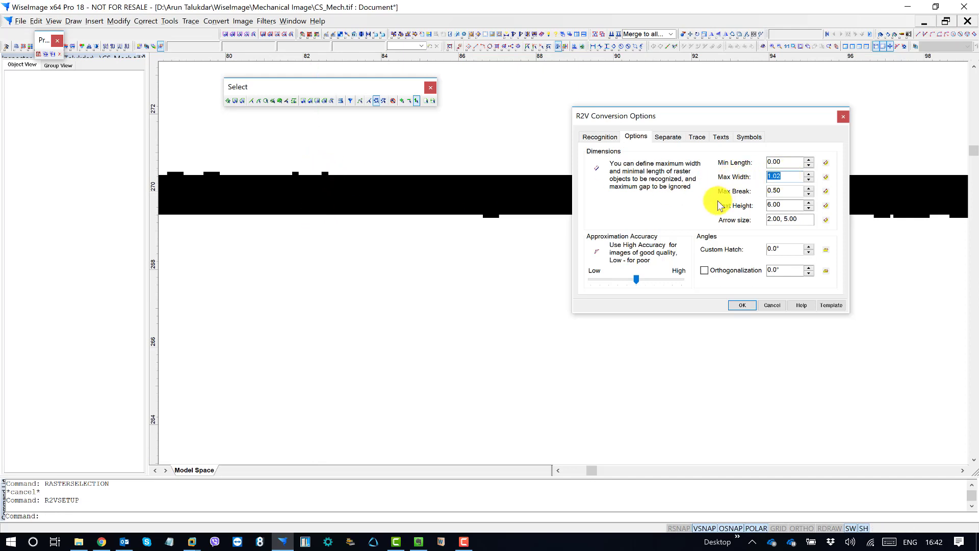
pyautogui.write('2')
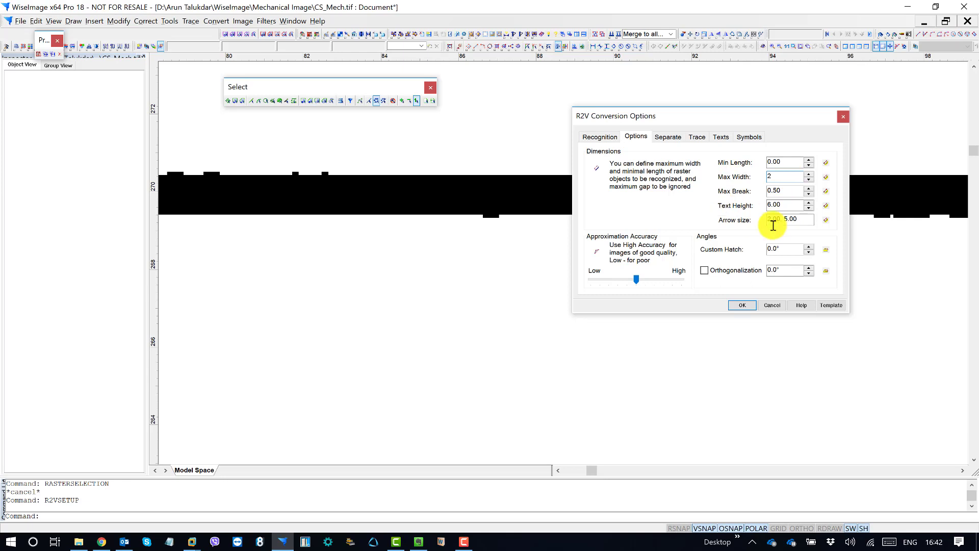
pyautogui.click(743, 305)
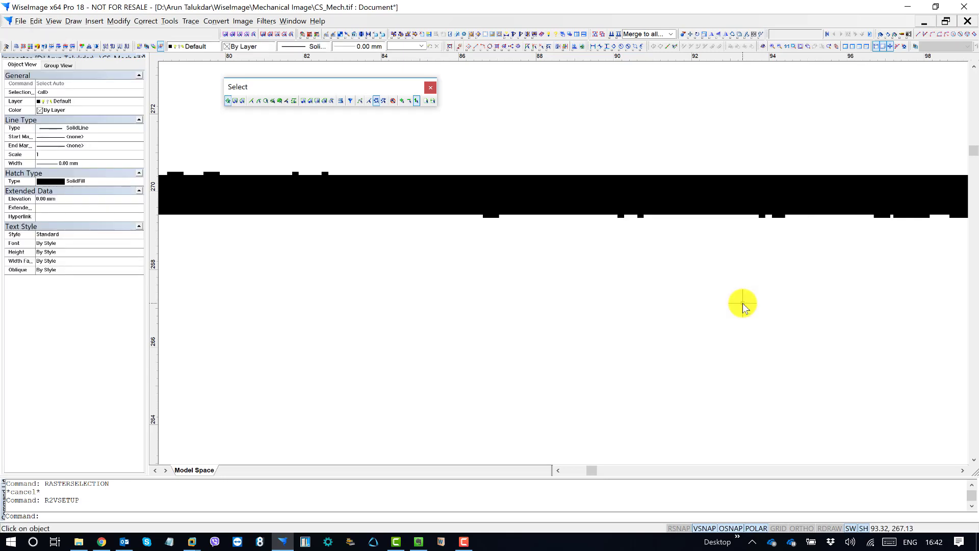
# Step: Select the shaft's long thick horizontal line as a raster object, view its full extent and clear the selection
pyautogui.click(456, 199)
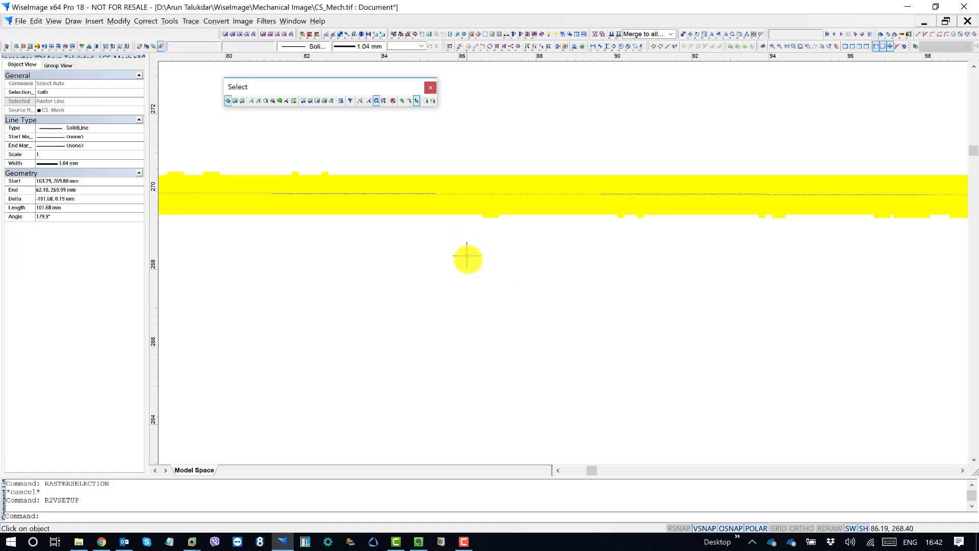
pyautogui.scroll(-3, 466, 258)
pyautogui.scroll(-4, 482, 258)
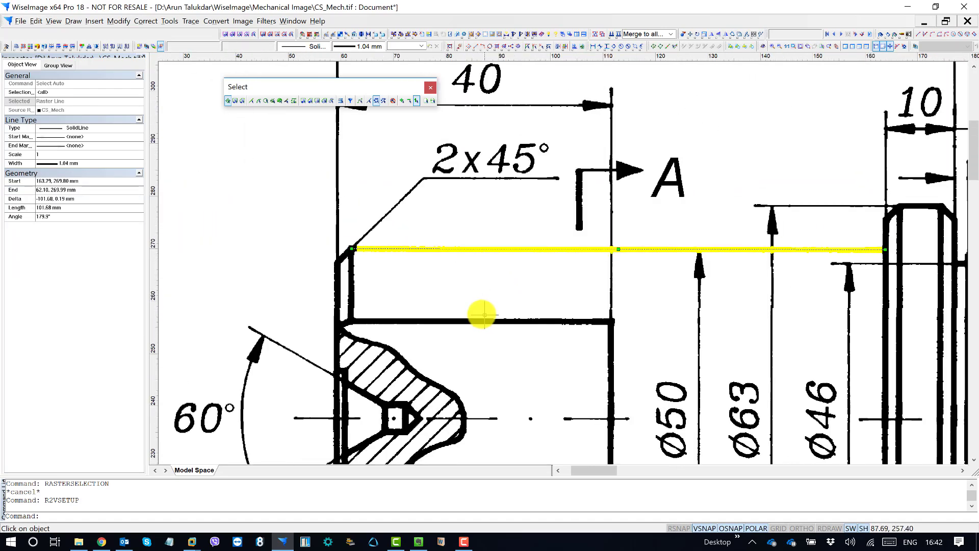
pyautogui.press('Escape')
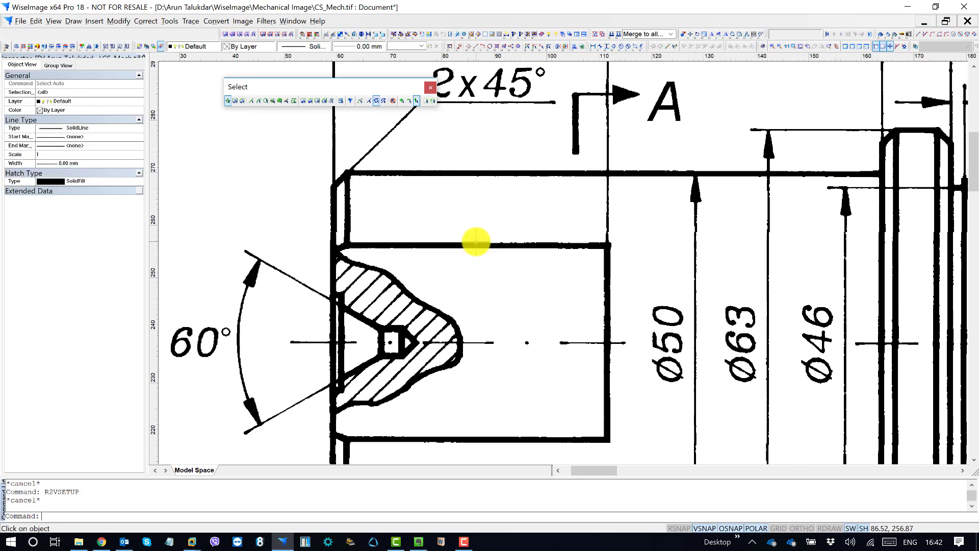
# Step: Select individual dashes of the shaft's dash-dot centreline around the Ø48 section one after another and clear the selection
pyautogui.moveTo(612, 311); pyautogui.dragTo(518, 163, button='middle')
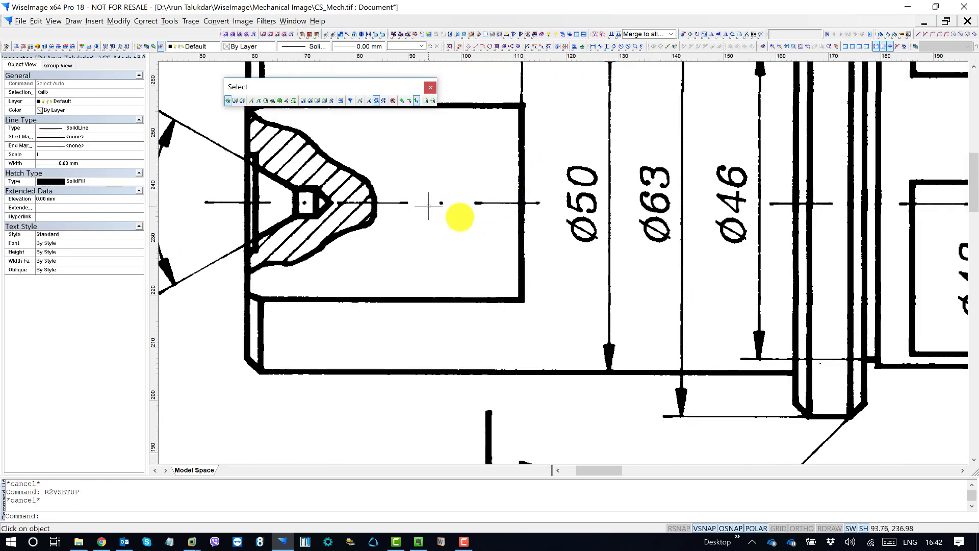
pyautogui.scroll(3, 469, 217)
pyautogui.scroll(3, 486, 220)
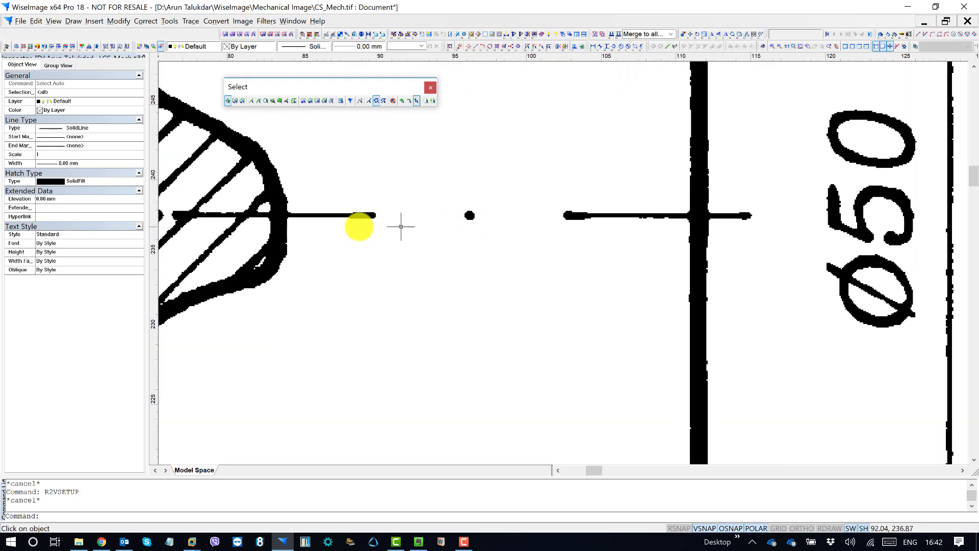
pyautogui.moveTo(359, 227)
pyautogui.mouseDown(button='middle')
pyautogui.moveTo(614, 214)
pyautogui.moveTo(360, 211)
pyautogui.mouseUp(button='middle')
pyautogui.scroll(-2, 491, 199)
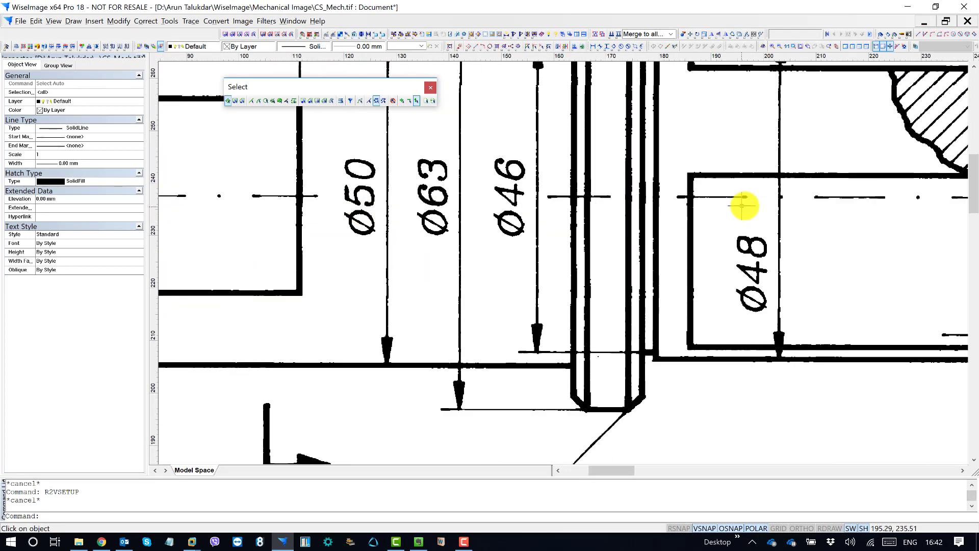
pyautogui.moveTo(744, 203); pyautogui.dragTo(505, 203, button='middle')
pyautogui.scroll(2, 671, 204)
pyautogui.scroll(3, 632, 189)
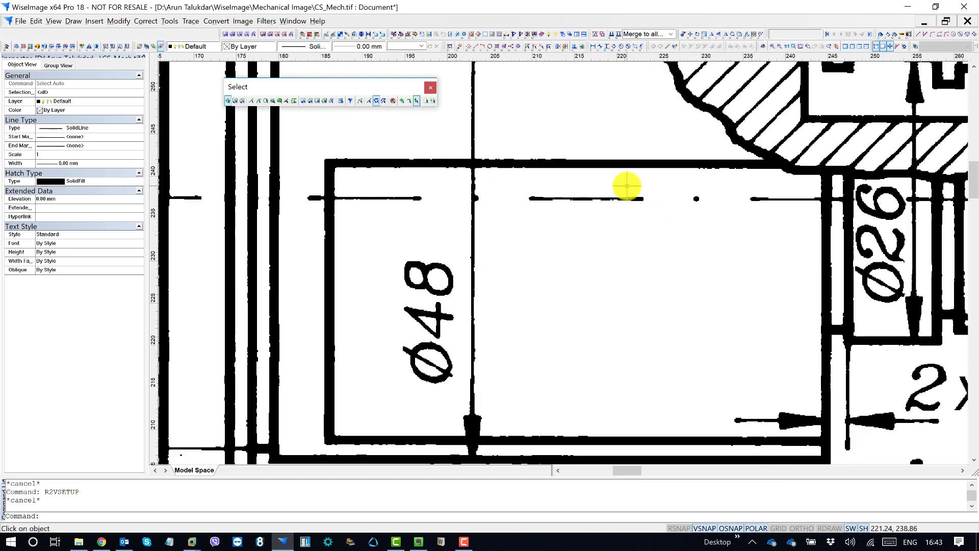
pyautogui.click(613, 205)
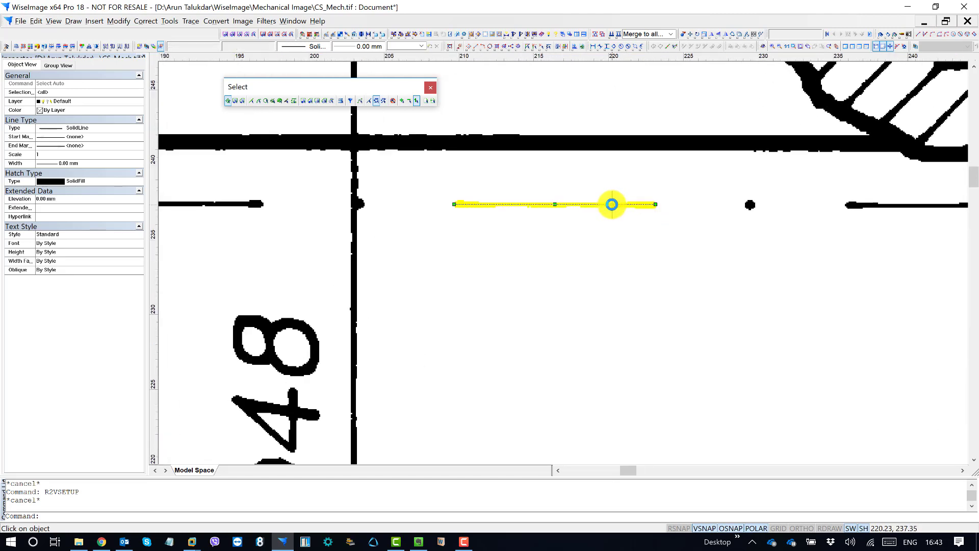
pyautogui.moveTo(682, 210); pyautogui.dragTo(536, 214, button='middle')
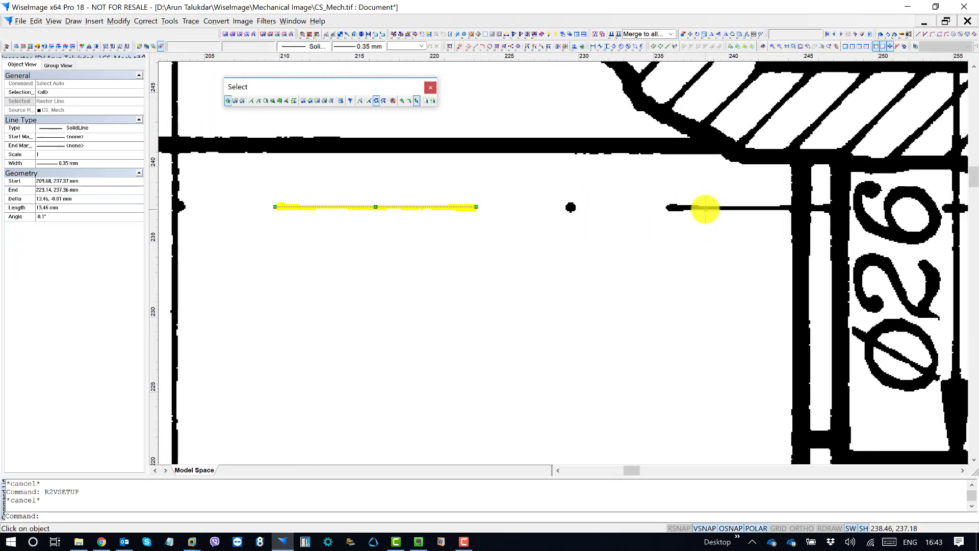
pyautogui.click(703, 210)
pyautogui.moveTo(476, 214); pyautogui.dragTo(717, 222, button='middle')
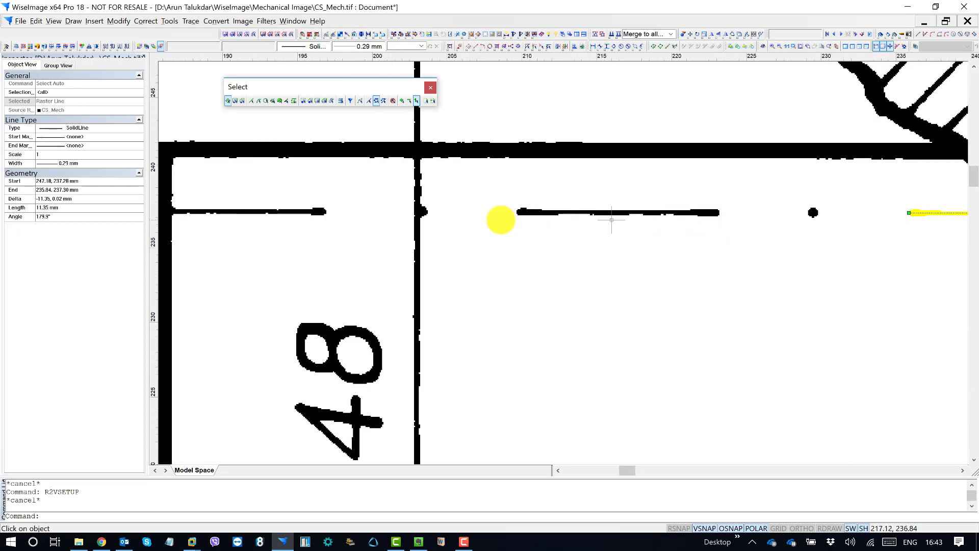
pyautogui.moveTo(332, 209); pyautogui.dragTo(446, 206, button='middle')
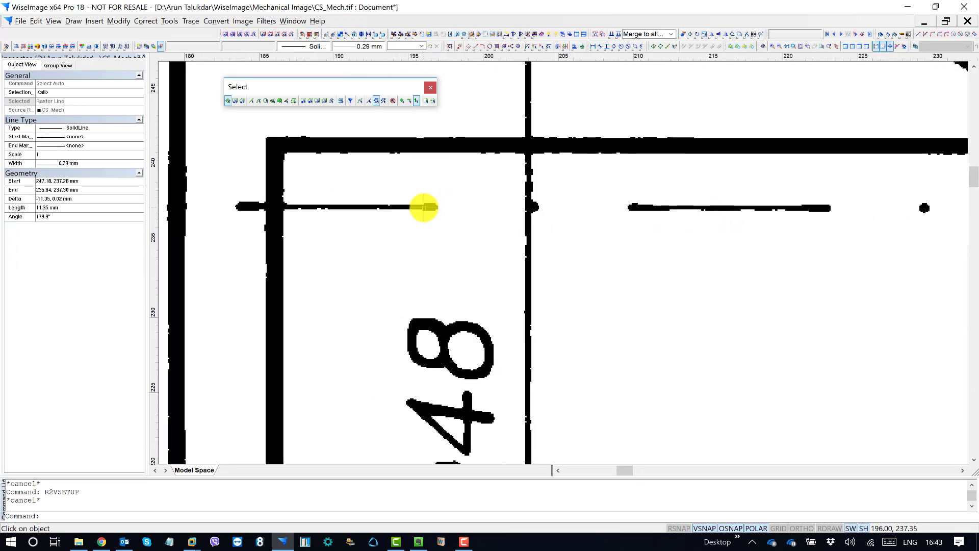
pyautogui.click(424, 208)
pyautogui.press('Escape')
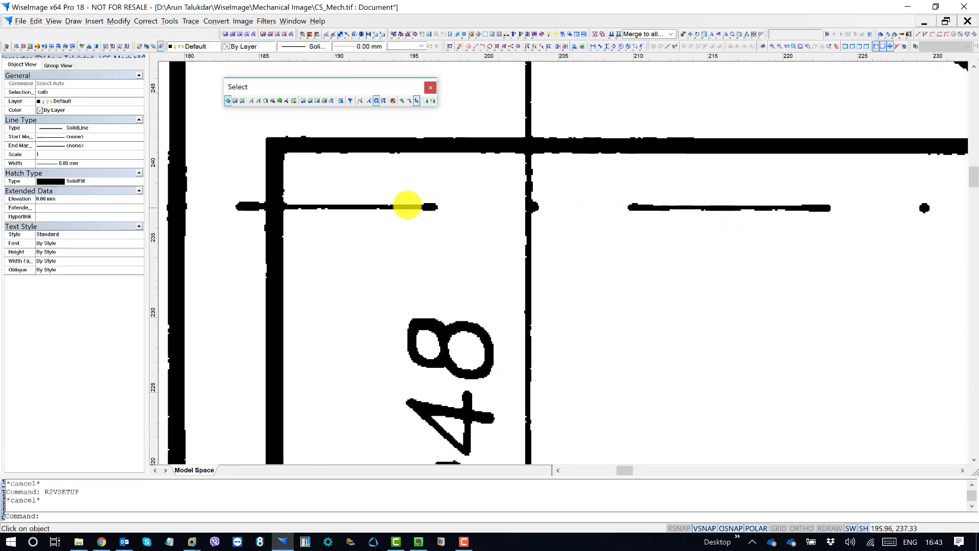
# Step: Select the single centreline dash between the two dots beside the Ø48 dimension, then clear the selection
pyautogui.scroll(-2, 380, 201)
pyautogui.moveTo(656, 228); pyautogui.dragTo(542, 232, button='middle')
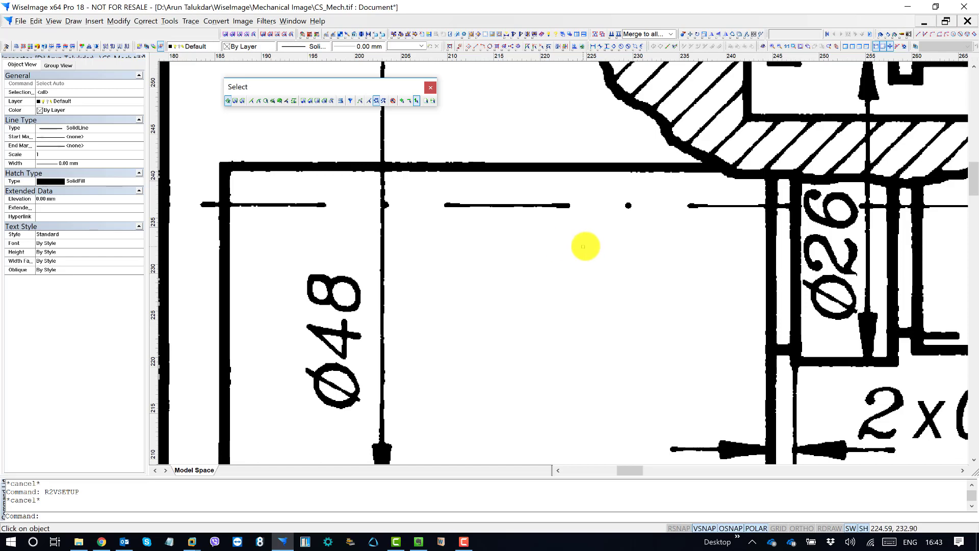
pyautogui.click(551, 205)
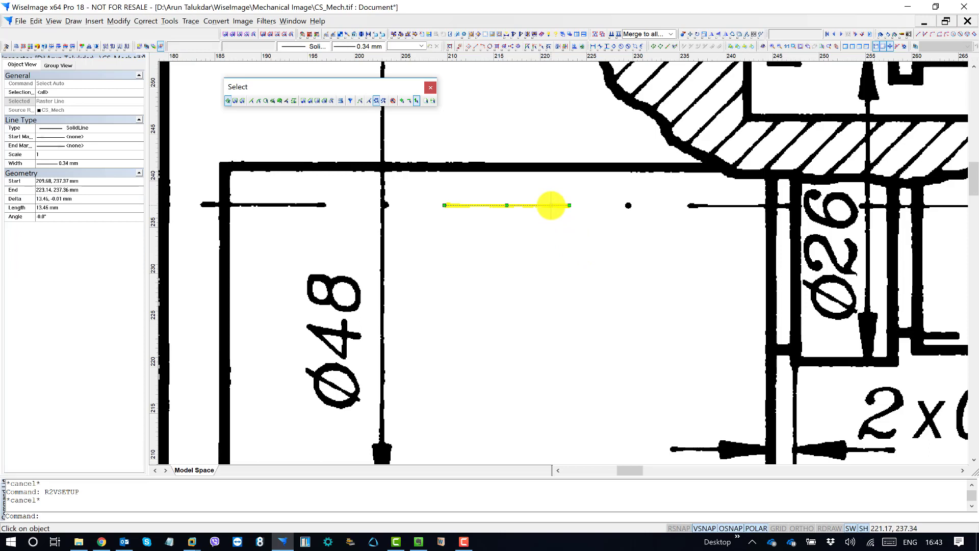
pyautogui.press('Escape')
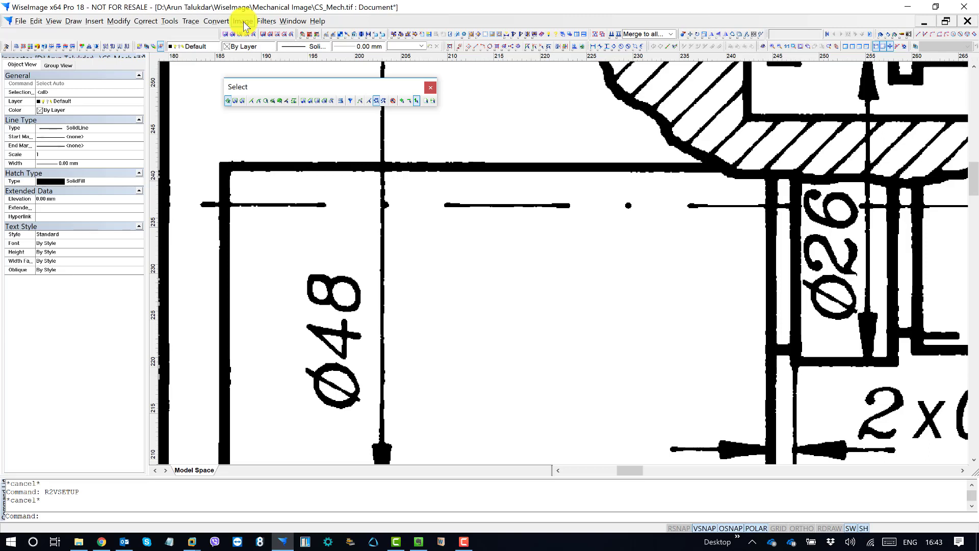
# Step: In the conversion options, set Max Break to about 6.1 by measuring the gap from the centreline dash's end to the adjacent dot, and apply
pyautogui.click(216, 21)
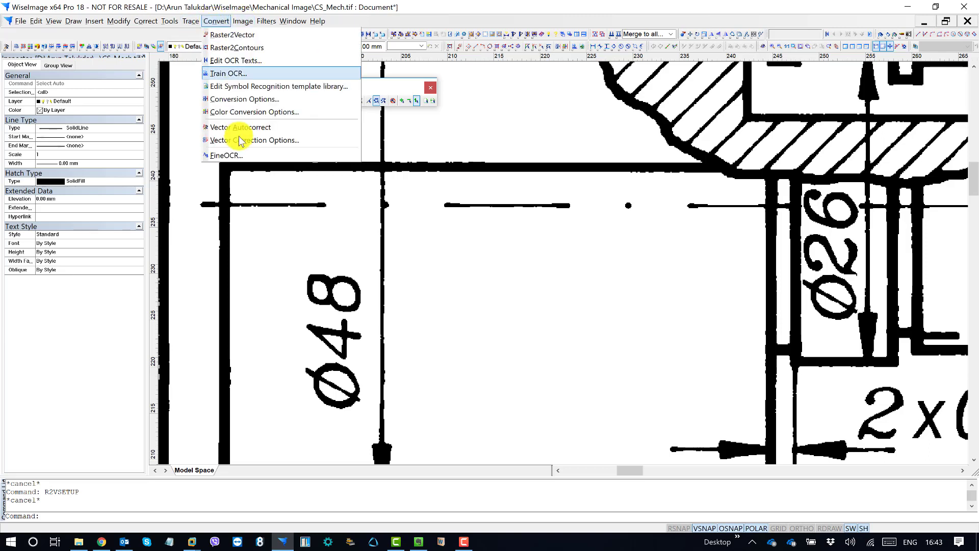
pyautogui.click(269, 102)
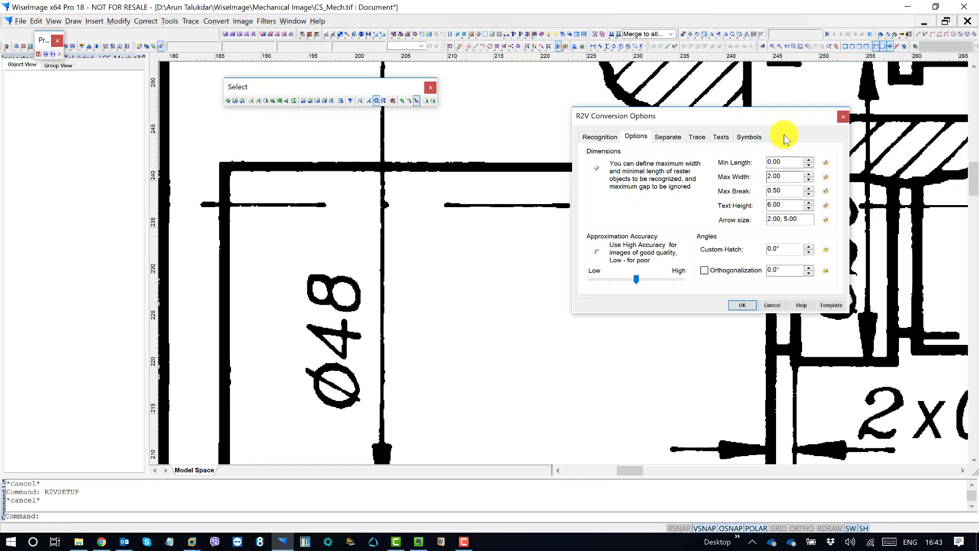
pyautogui.moveTo(766, 113); pyautogui.dragTo(693, 276)
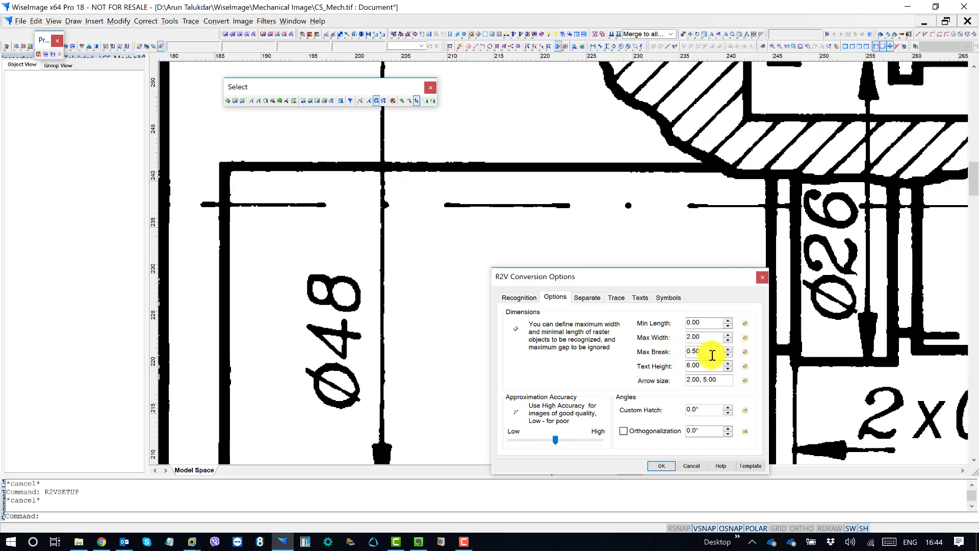
pyautogui.moveTo(684, 277); pyautogui.dragTo(680, 266)
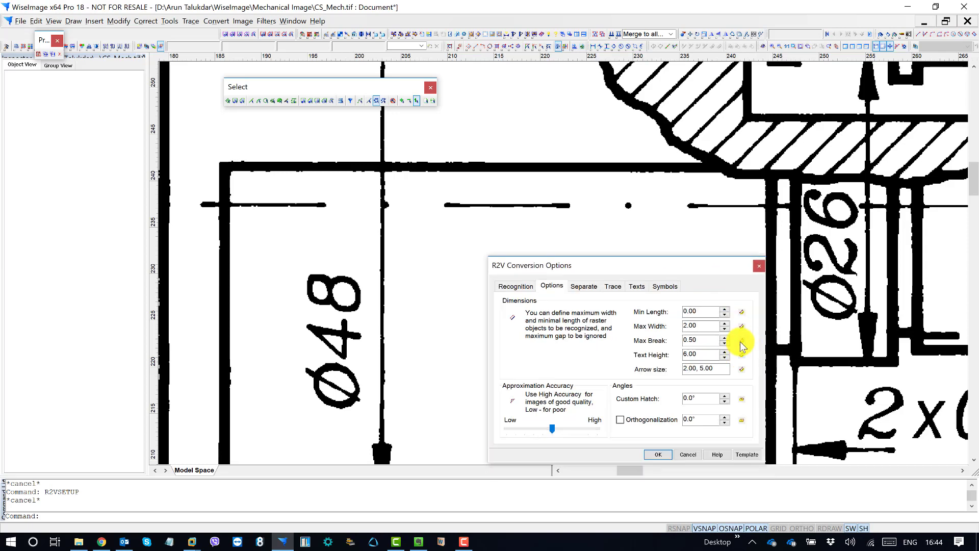
pyautogui.click(742, 340)
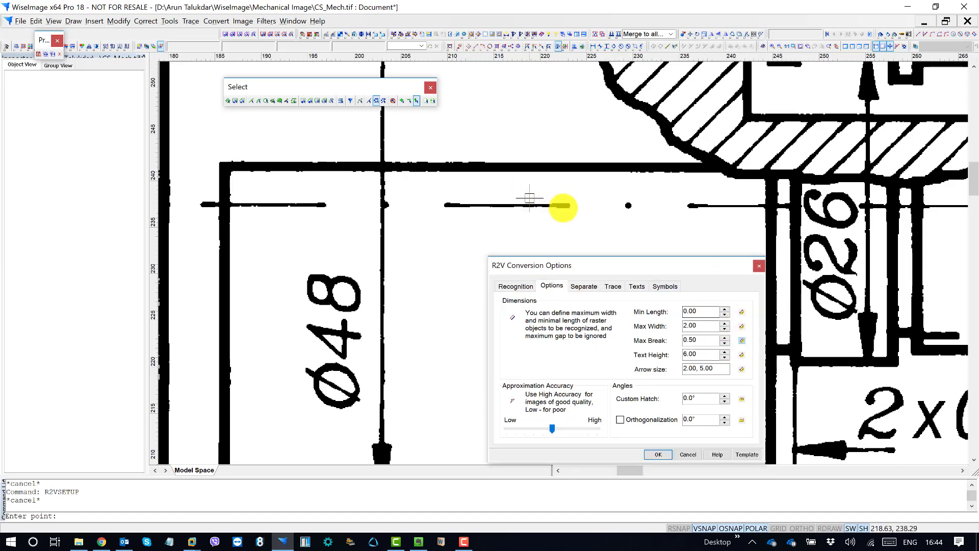
pyautogui.click(569, 206)
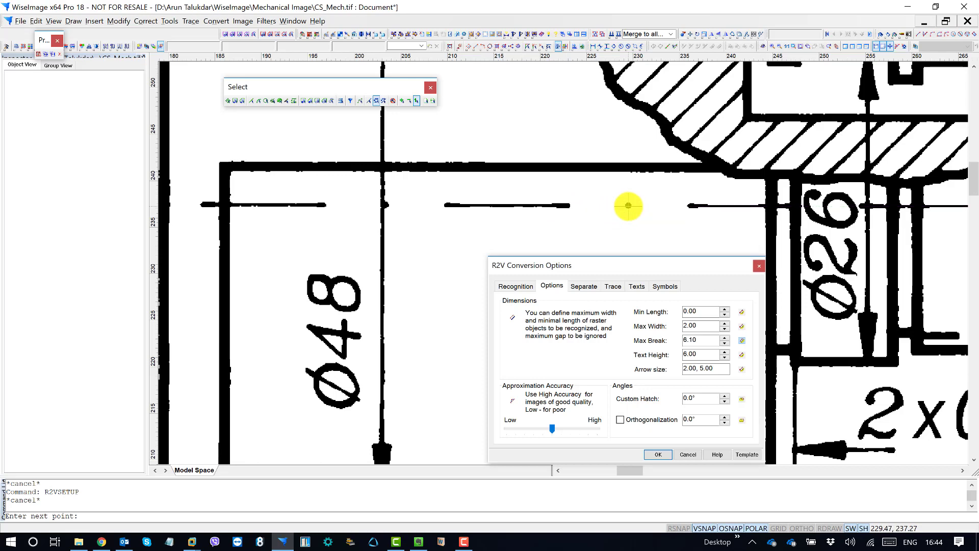
pyautogui.click(658, 454)
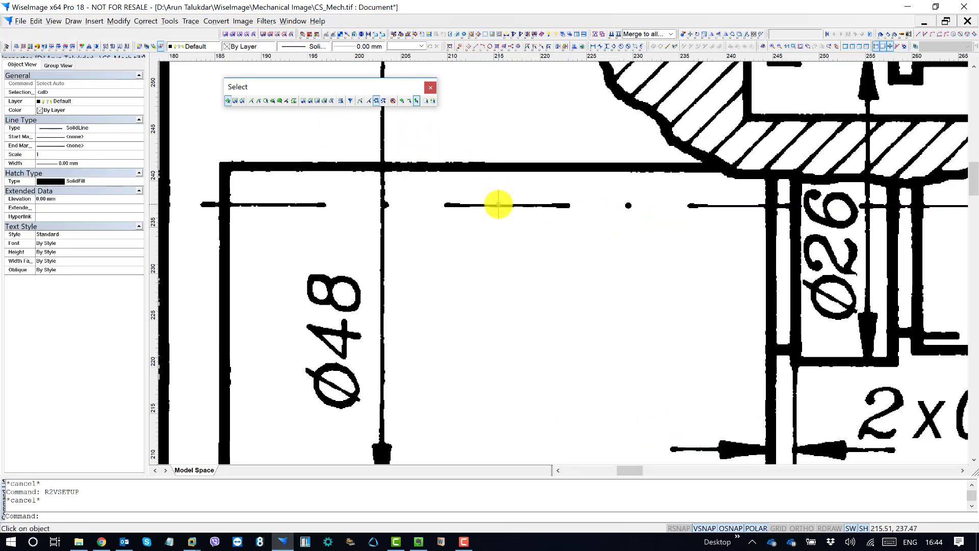
# Step: Select the shaft's dash-dot centreline from one of its dashes and inspect the highlighted extent across the Ø48, Ø26 and M24 sections
pyautogui.click(498, 206)
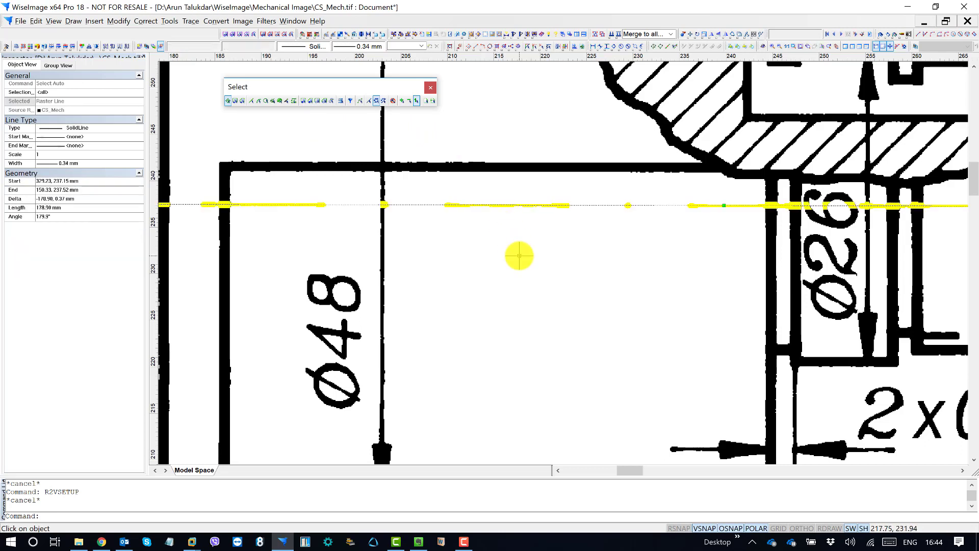
pyautogui.scroll(-3, 519, 256)
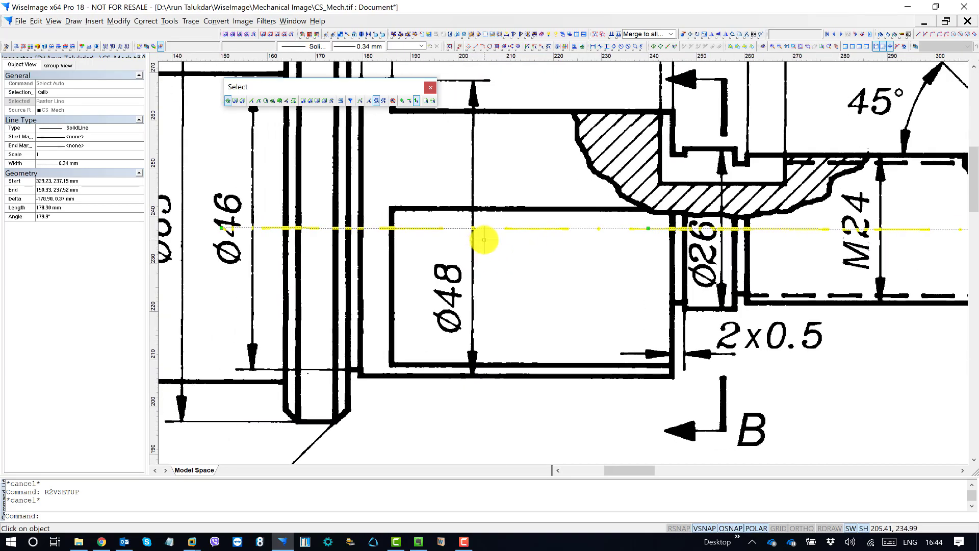
pyautogui.scroll(2, 485, 236)
pyautogui.scroll(3, 526, 239)
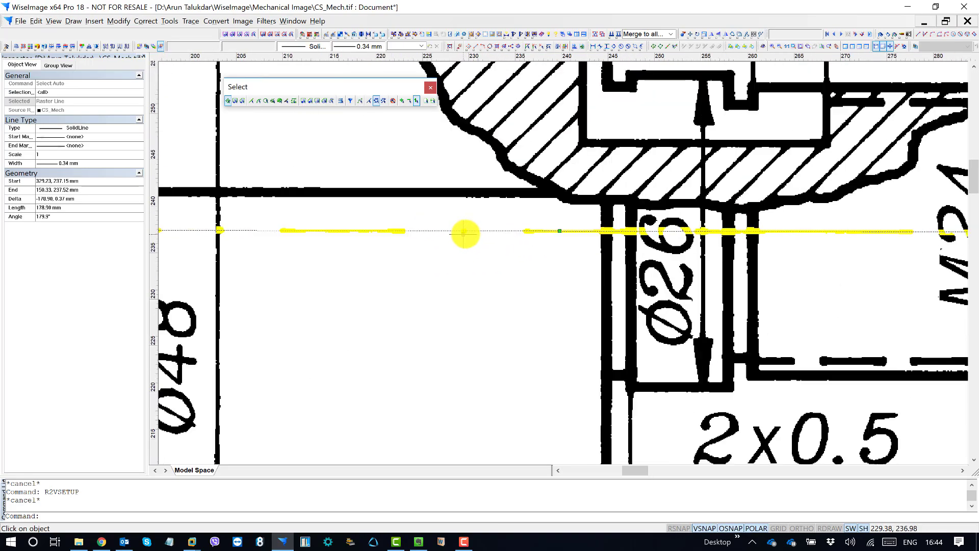
pyautogui.moveTo(846, 249); pyautogui.dragTo(535, 249, button='middle')
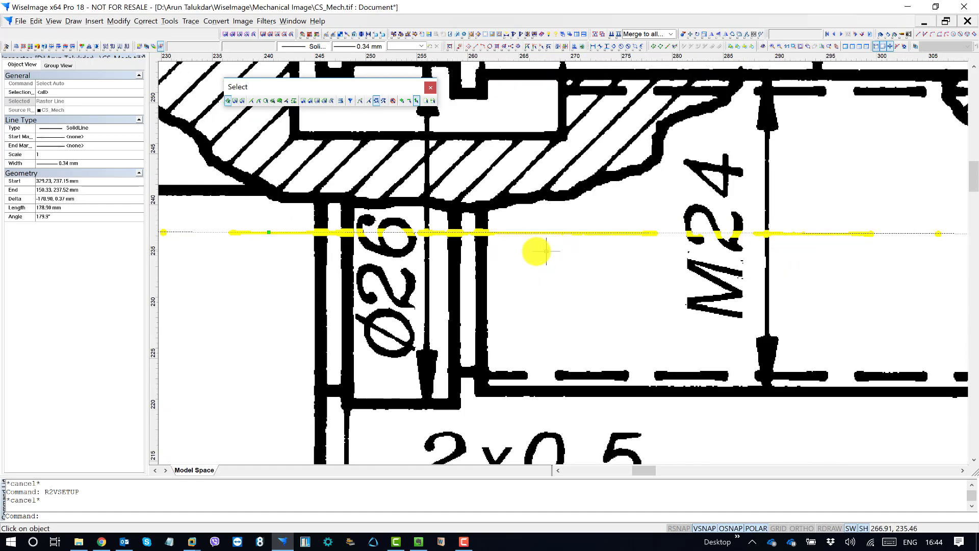
pyautogui.moveTo(820, 262)
pyautogui.mouseDown(button='middle')
pyautogui.moveTo(565, 264)
pyautogui.moveTo(778, 272)
pyautogui.mouseUp(button='middle')
pyautogui.moveTo(510, 272); pyautogui.dragTo(699, 272, button='middle')
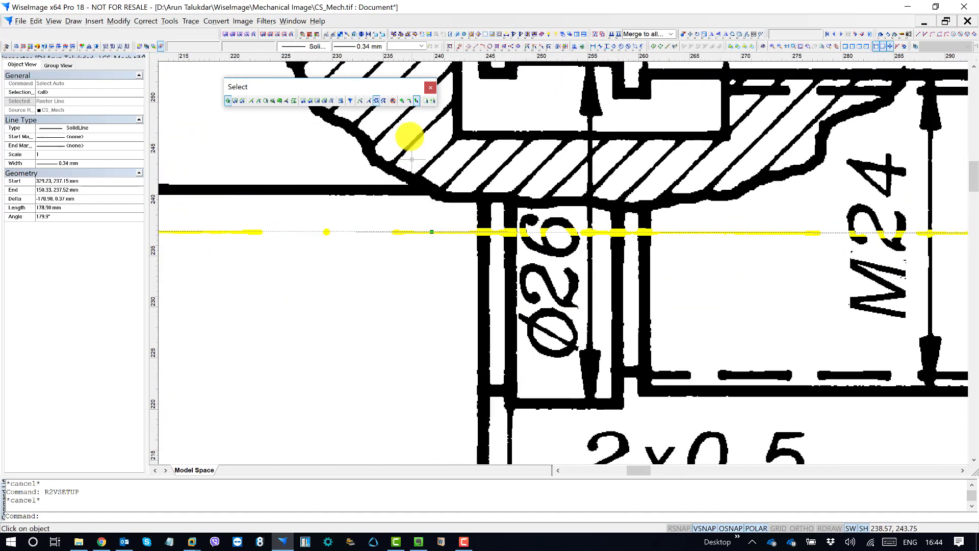
# Step: Change the selected raster centreline's line type to DotDotDashedLine, inspect the new pattern along the shaft, and clear the selection
pyautogui.click(313, 51)
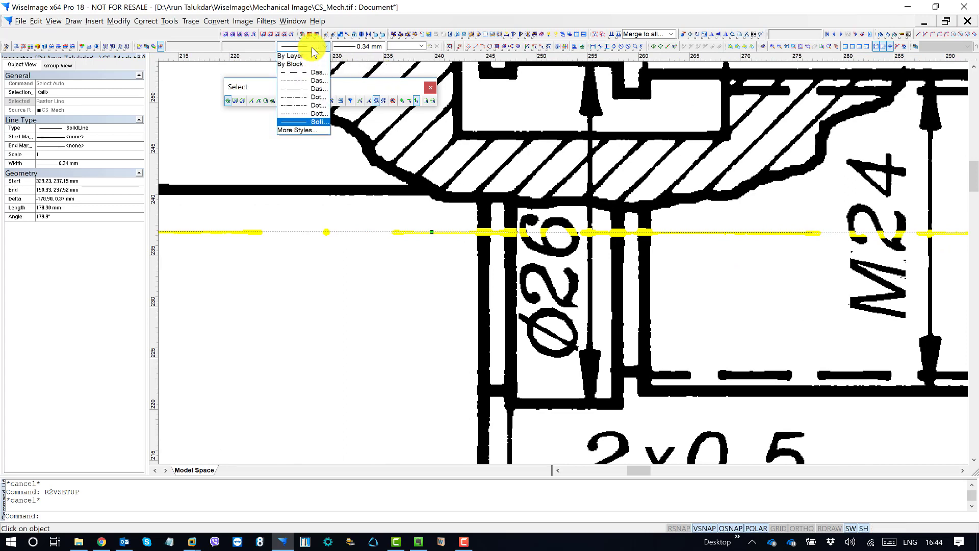
pyautogui.click(388, 22)
pyautogui.moveTo(341, 228)
pyautogui.mouseDown(button='middle')
pyautogui.moveTo(555, 223)
pyautogui.moveTo(413, 247)
pyautogui.mouseUp(button='middle')
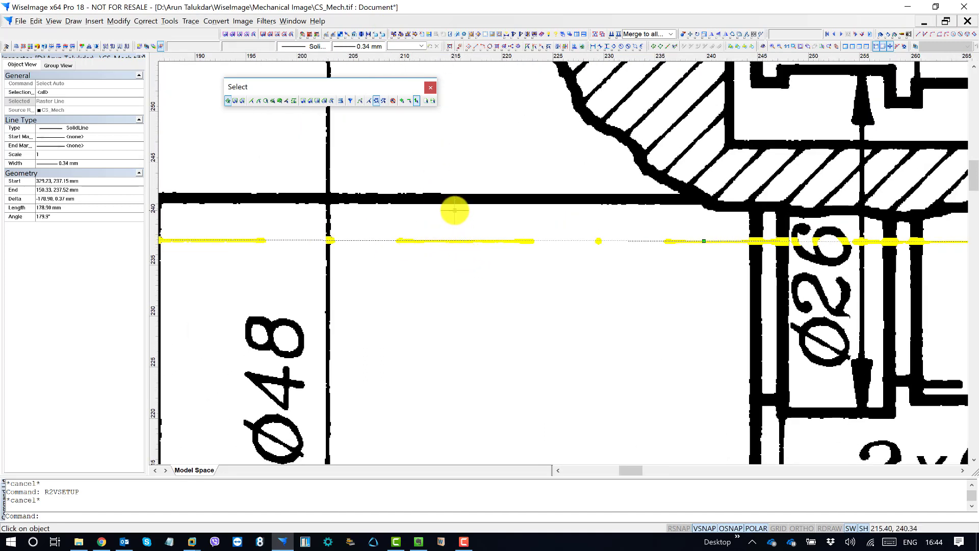
pyautogui.click(319, 46)
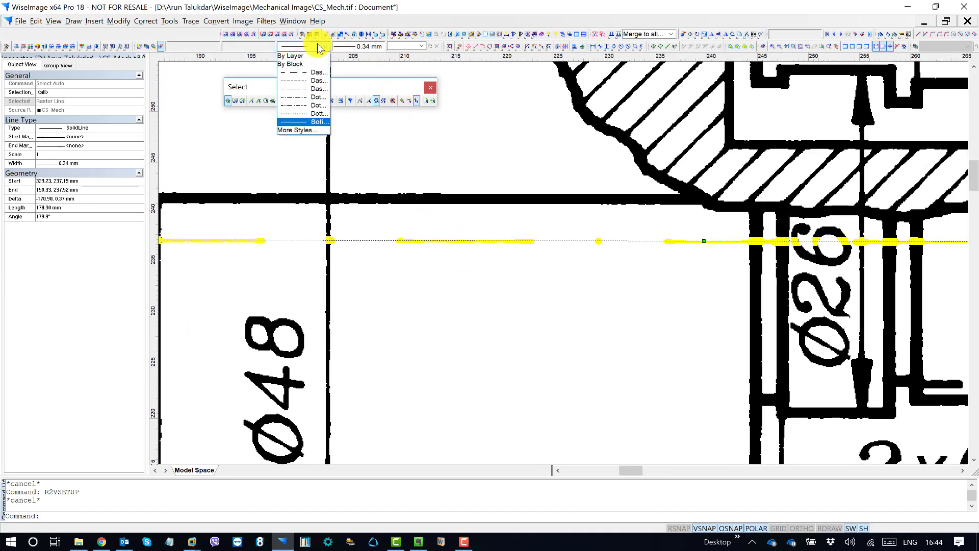
pyautogui.click(317, 106)
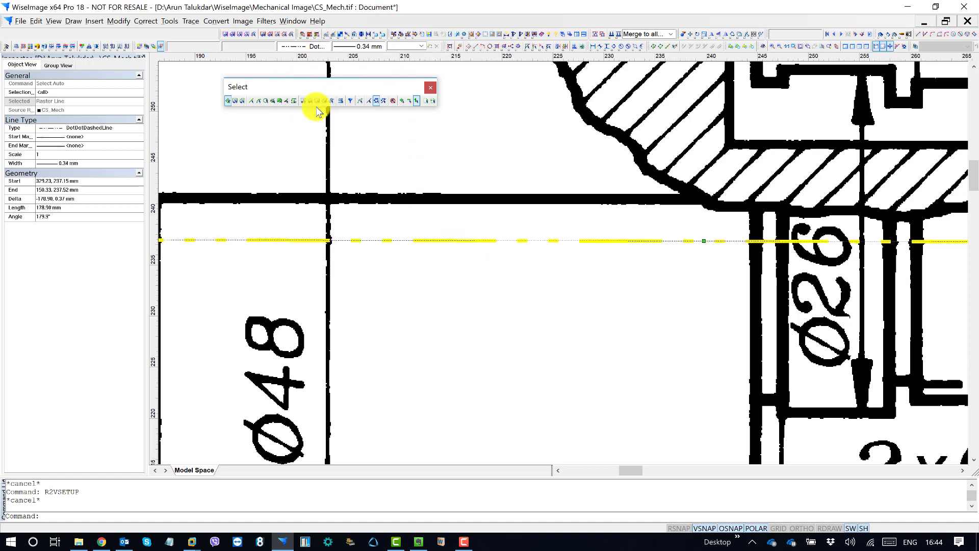
pyautogui.moveTo(381, 284); pyautogui.dragTo(590, 265, button='middle')
pyautogui.moveTo(374, 250); pyautogui.dragTo(389, 247, button='middle')
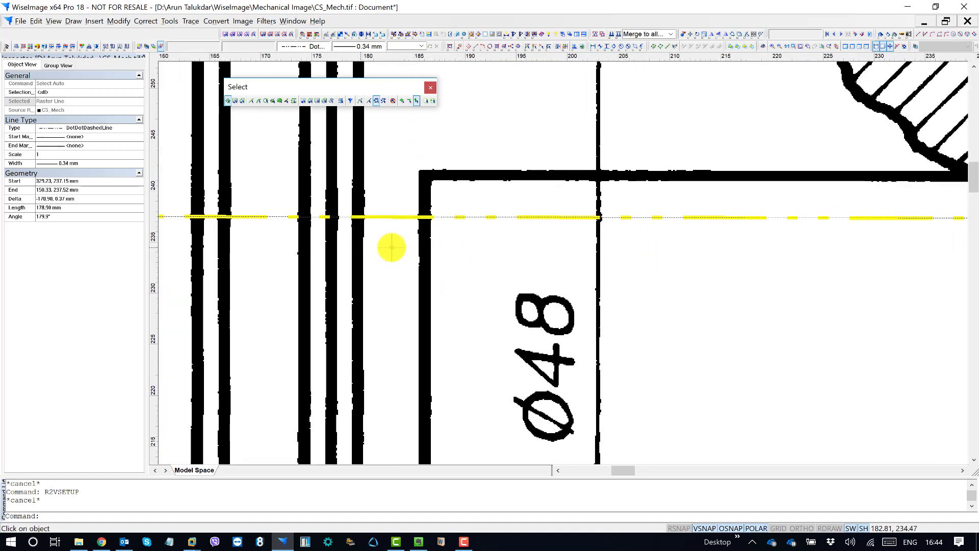
pyautogui.moveTo(874, 224); pyautogui.dragTo(475, 226, button='middle')
pyautogui.scroll(1, 475, 226)
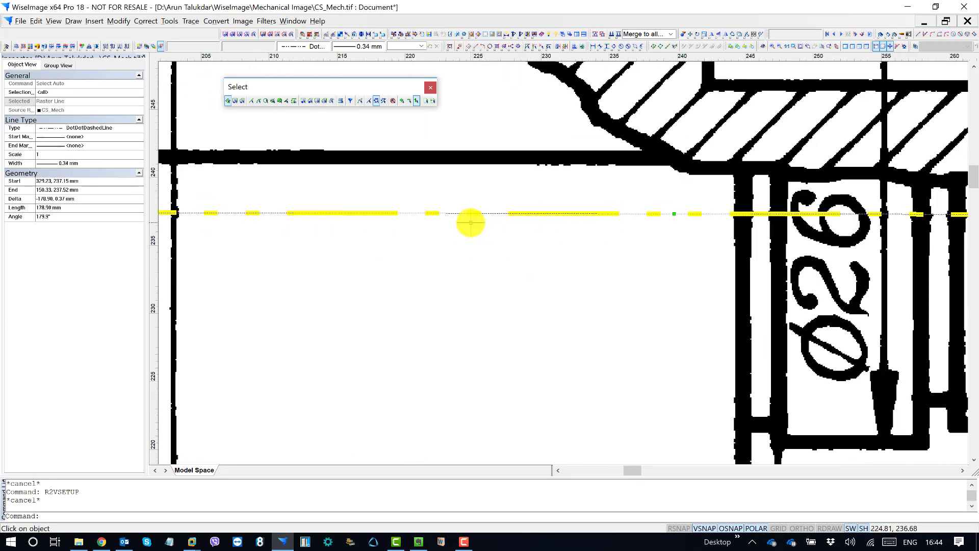
pyautogui.click(469, 237)
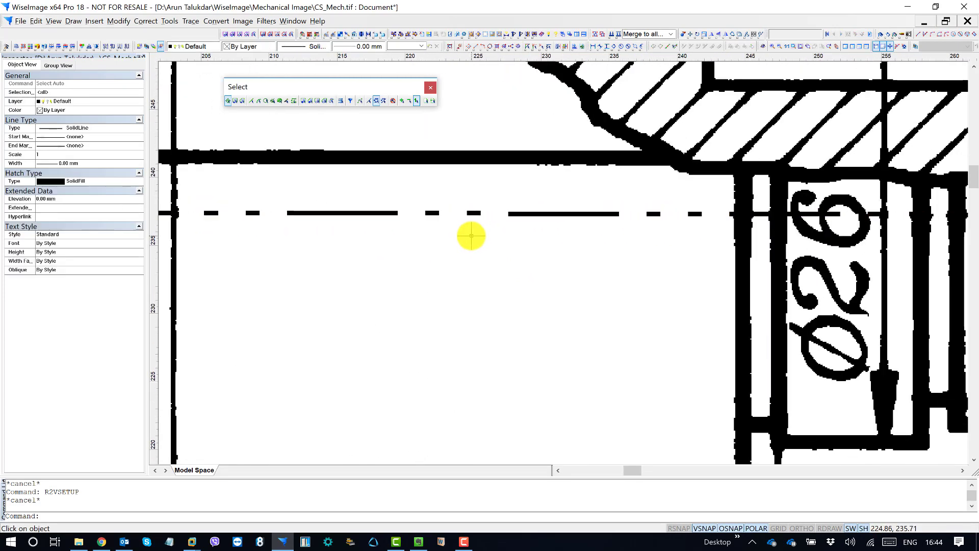
# Step: Dock the floating Select toolbar among the existing toolbars above the drawing
pyautogui.moveTo(434, 236); pyautogui.dragTo(593, 239, button='middle')
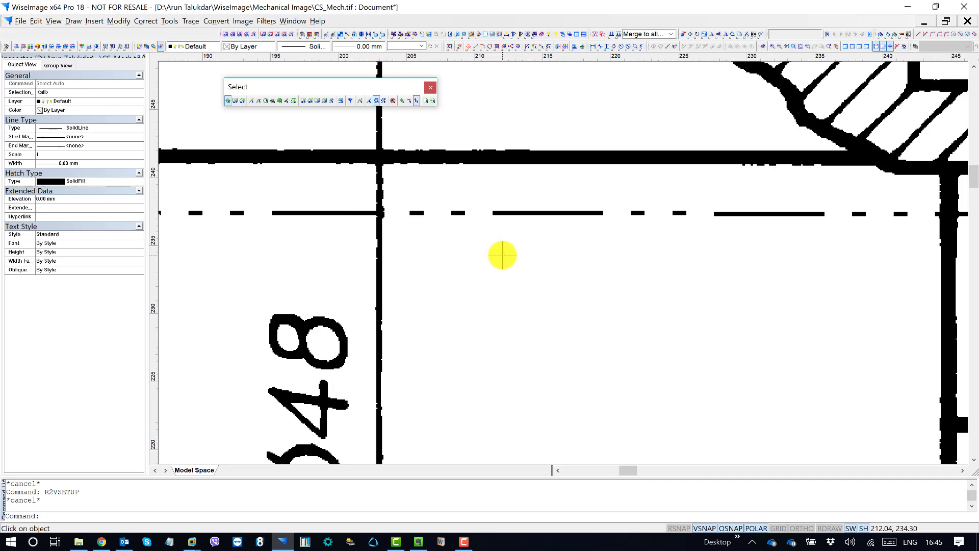
pyautogui.scroll(-5, 478, 210)
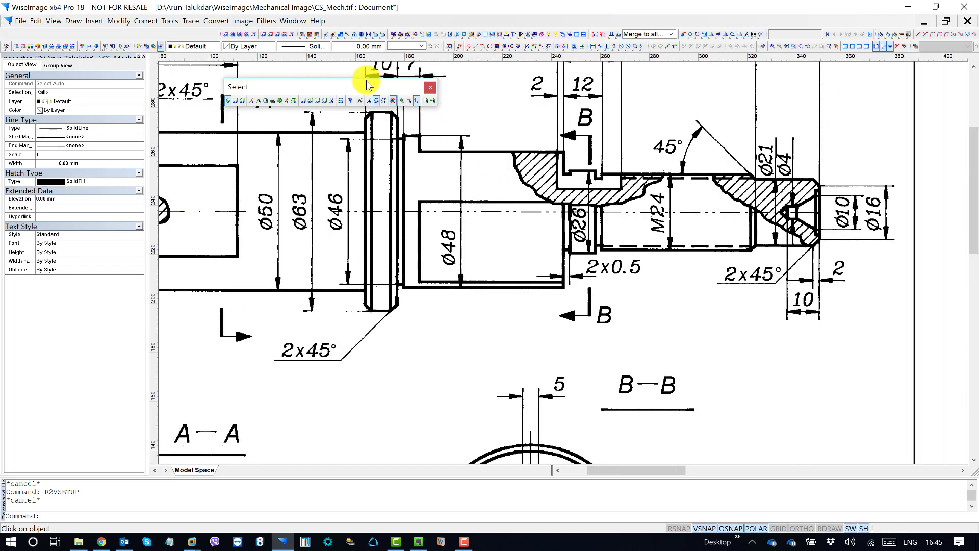
pyautogui.moveTo(357, 94); pyautogui.dragTo(133, 30)
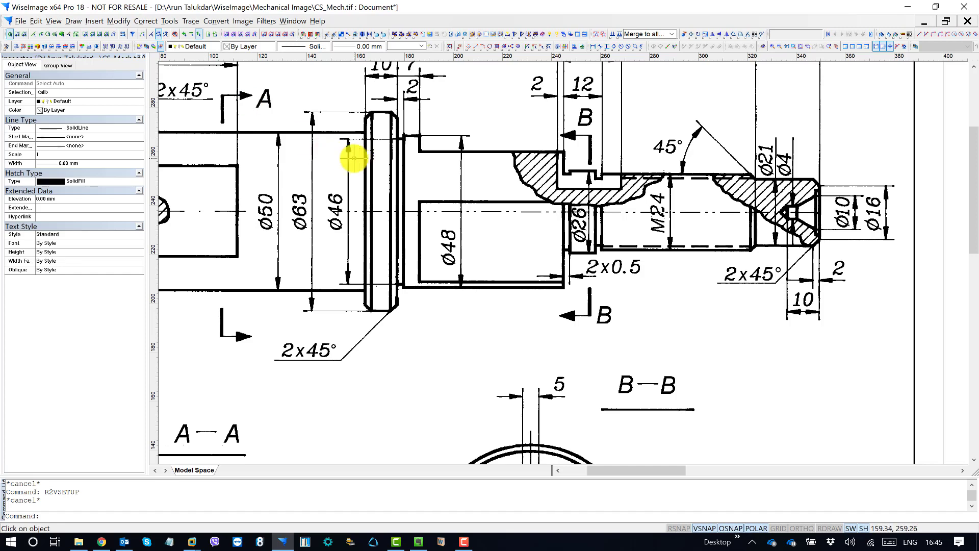
pyautogui.moveTo(350, 153); pyautogui.dragTo(448, 162, button='middle')
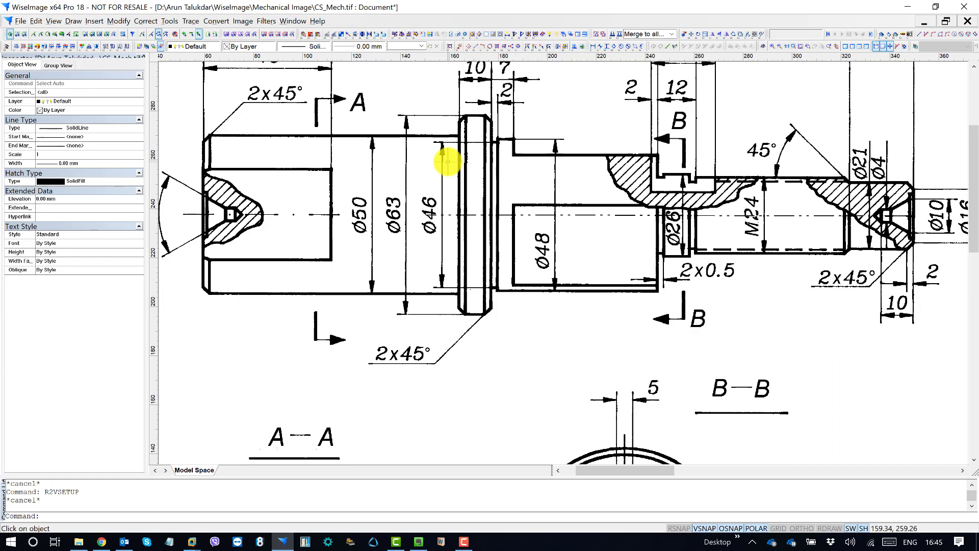
pyautogui.scroll(-2, 536, 192)
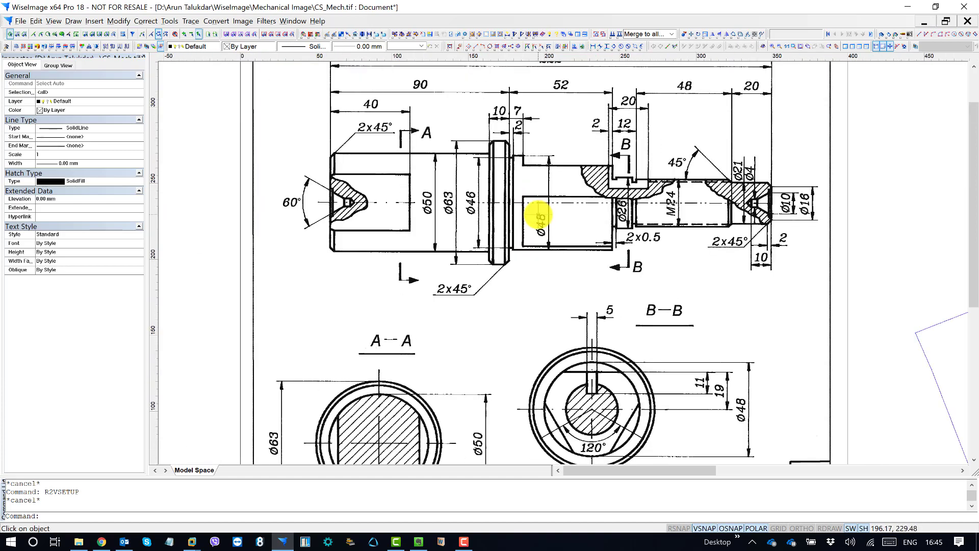
pyautogui.moveTo(547, 135); pyautogui.dragTo(551, 170, button='middle')
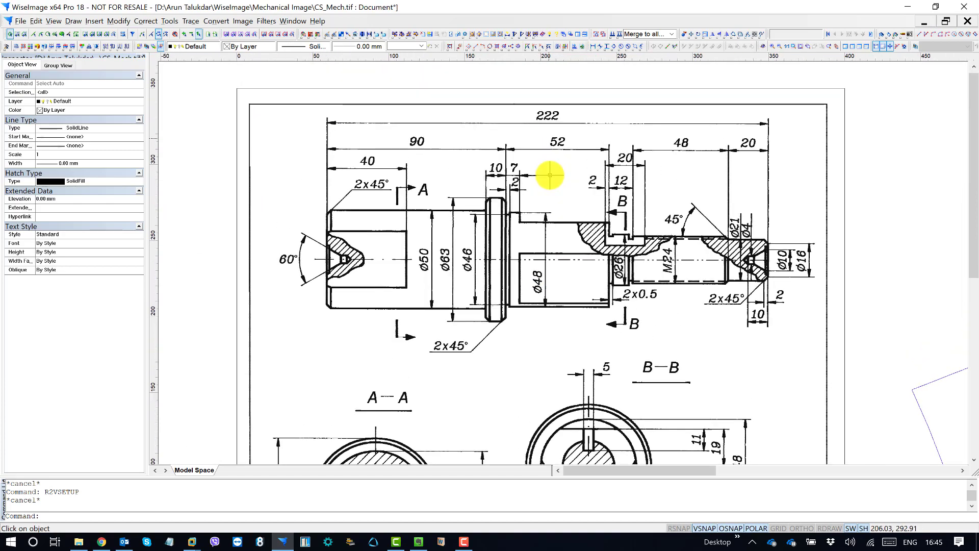
pyautogui.scroll(3, 551, 173)
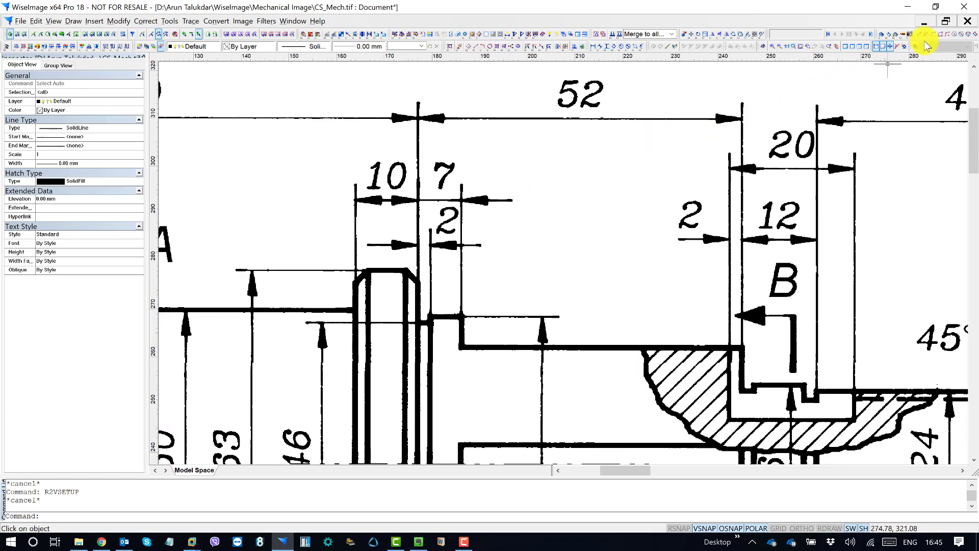
# Step: Minimize the WiseImage window and refresh the Windows desktop
pyautogui.click(911, 8)
pyautogui.rightClick(558, 135)
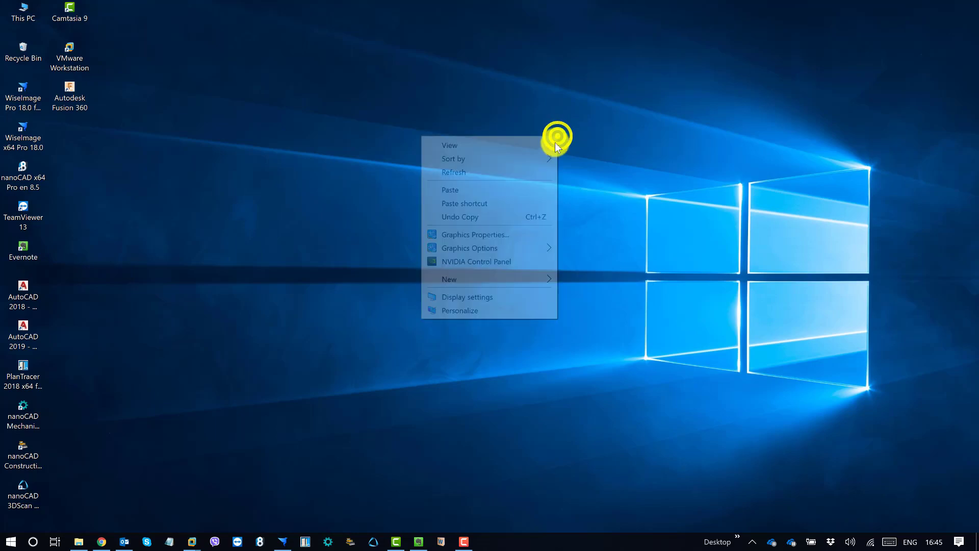
pyautogui.click(512, 168)
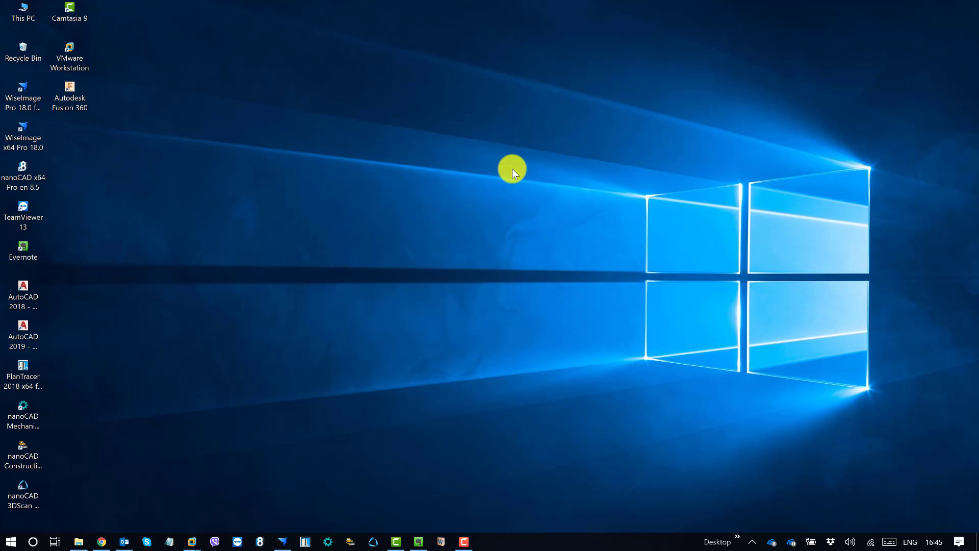